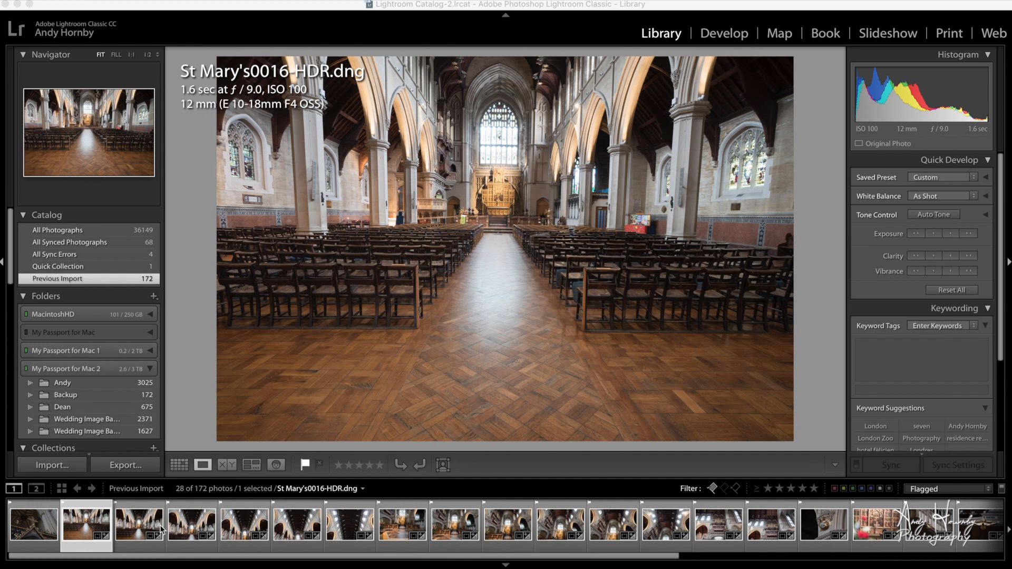
- Examine the HDR church photos, from the nave series starting at St Mary's0016-HDR.dng to the altar and ceiling shots
click(142, 527)
click(189, 527)
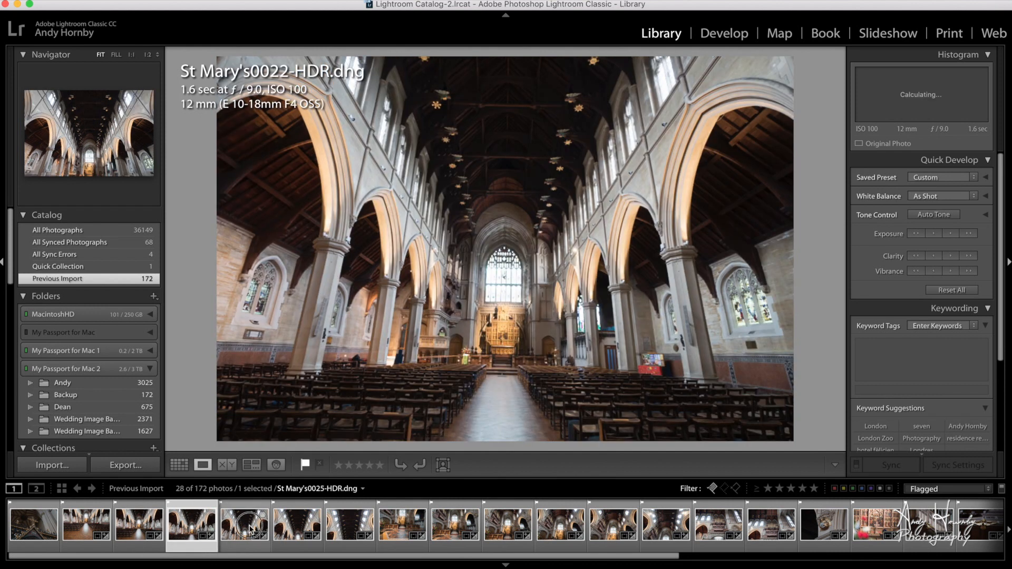
click(245, 525)
click(301, 528)
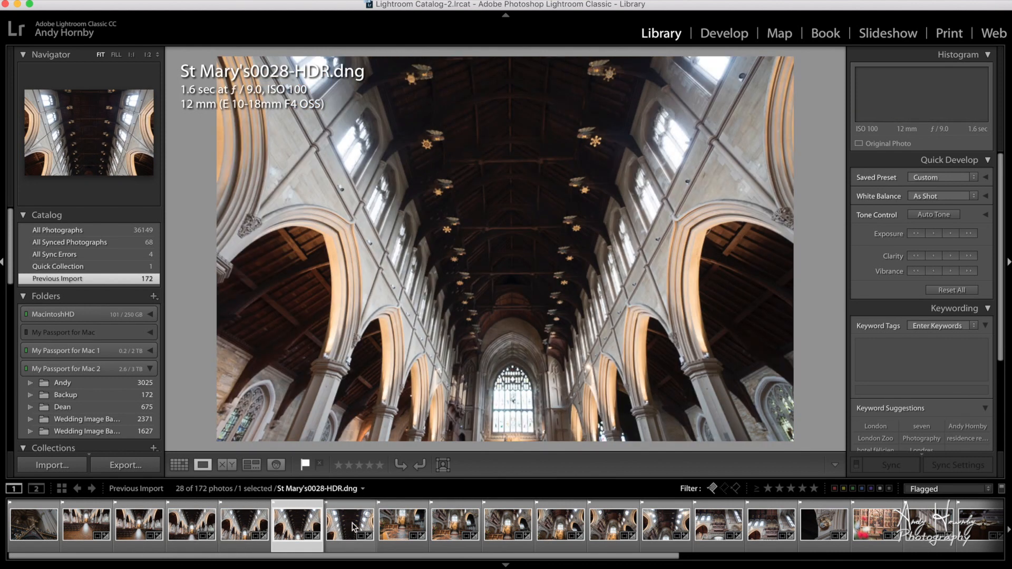
key(Right)
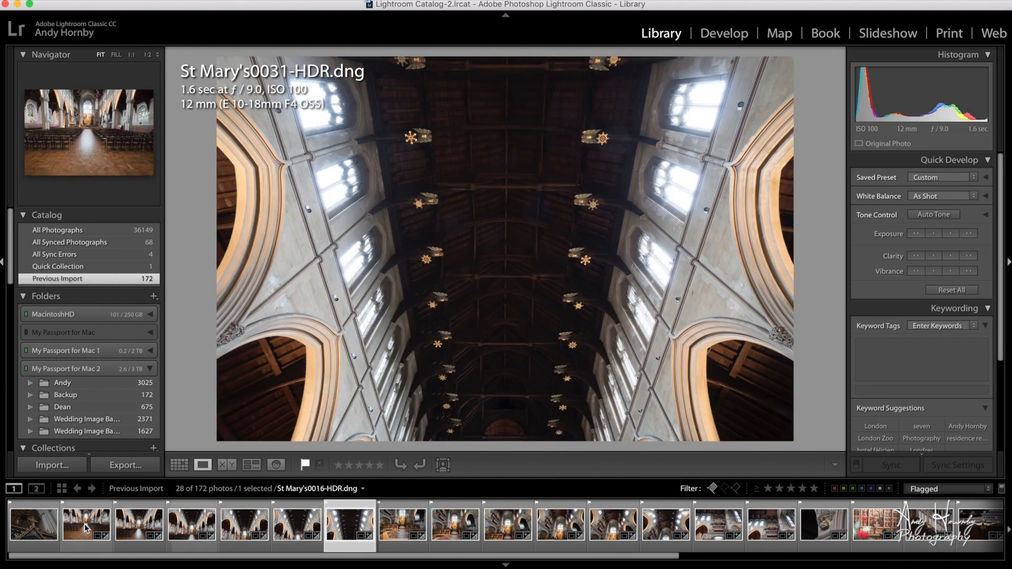
click(85, 525)
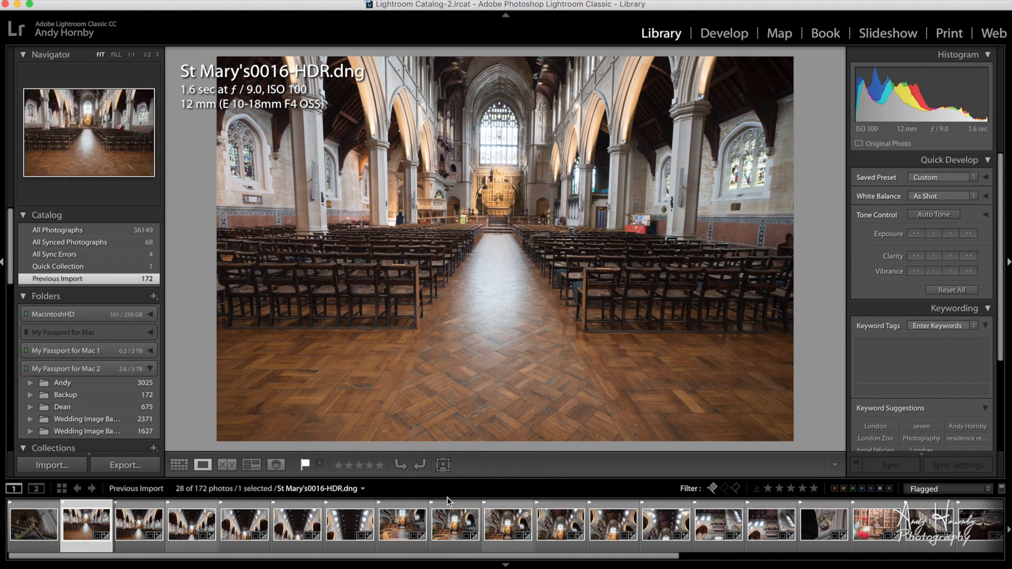
click(410, 527)
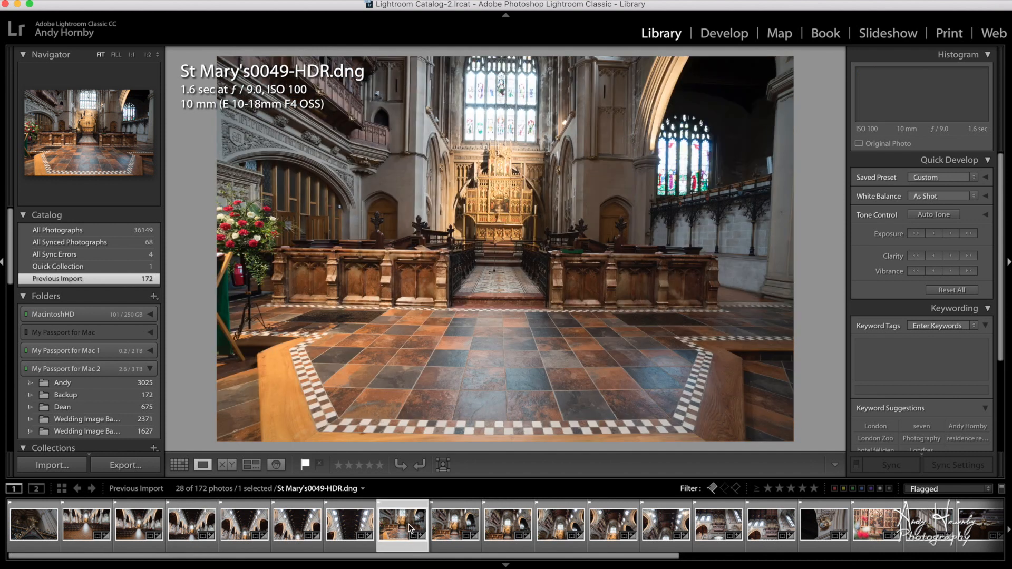
click(655, 527)
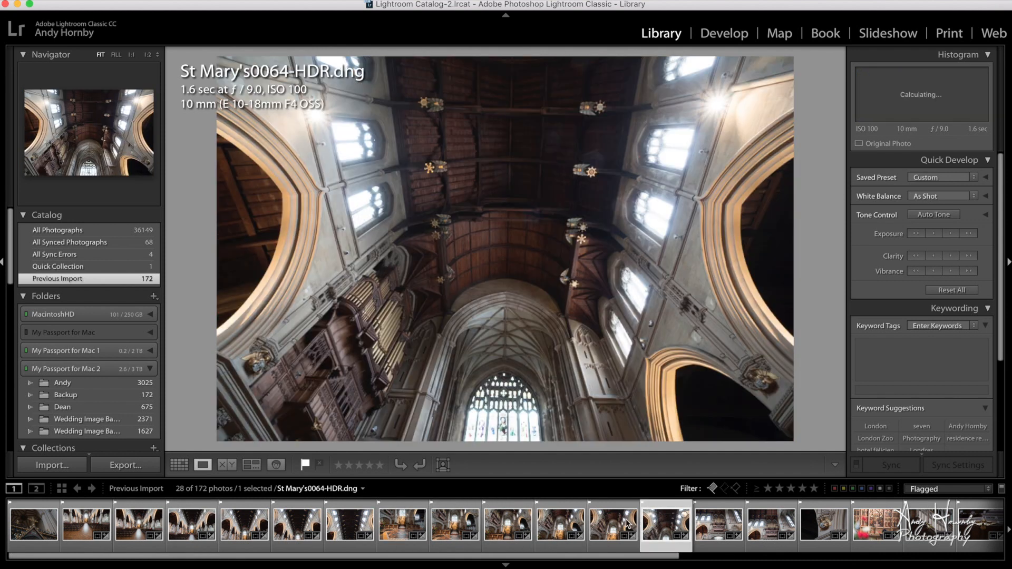
- Merge the six nave photos from St Mary's0016-HDR.dng to St Mary's0031-HDR.dng into a panorama
click(83, 527)
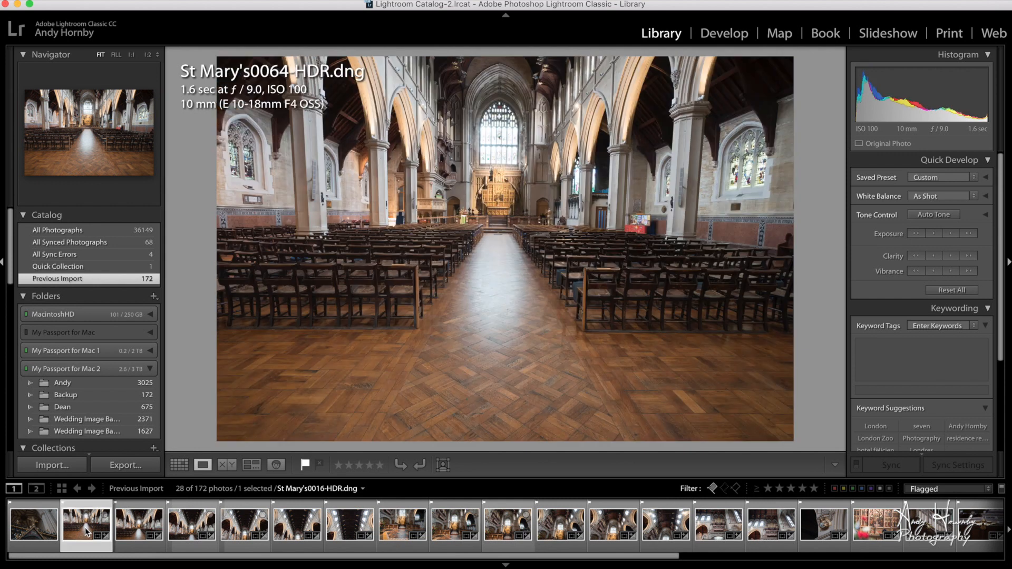
shift+click(342, 532)
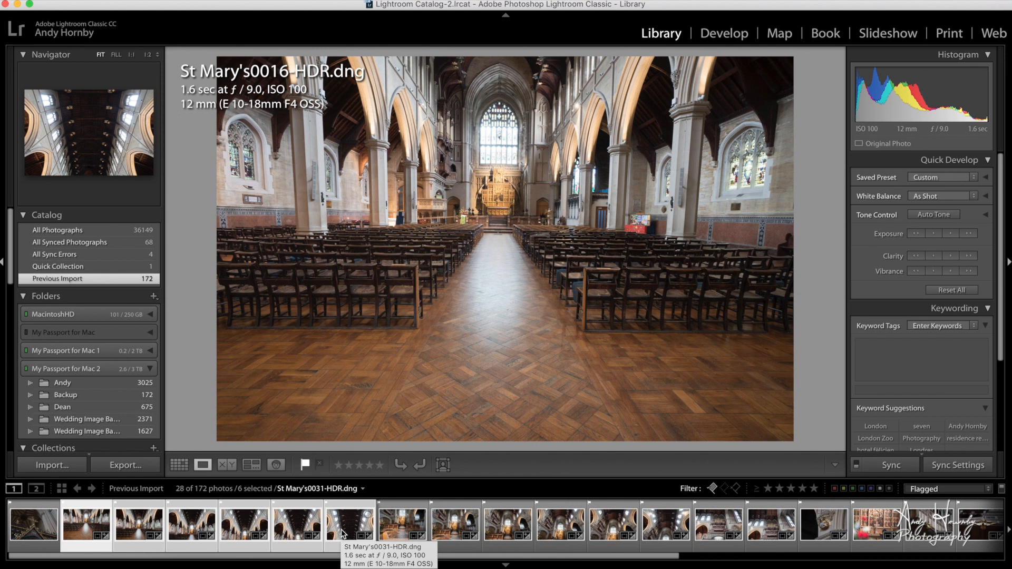
right_click(343, 533)
mouse_move(428, 311)
click(521, 321)
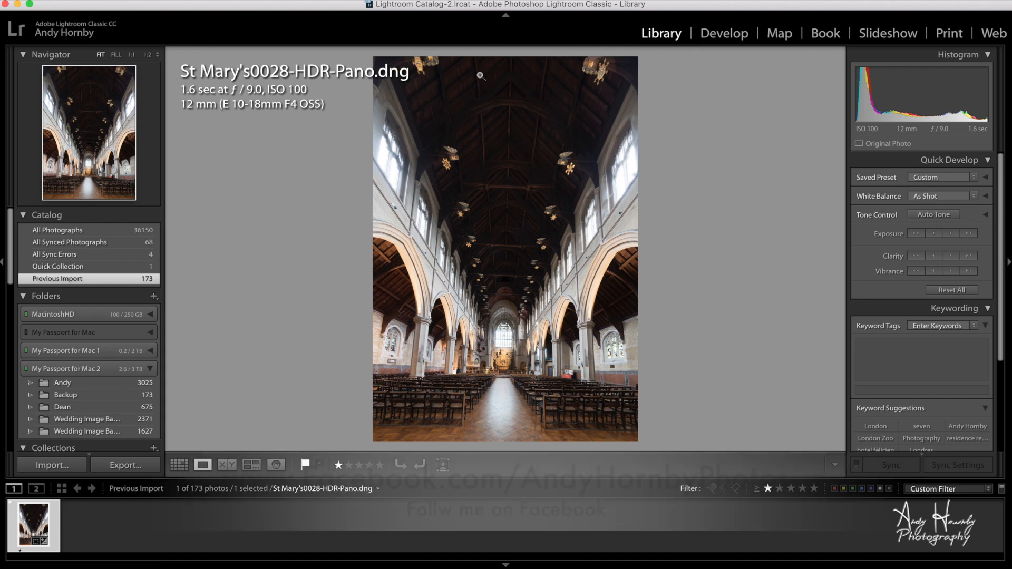
- Develop the panorama with Highlights −100, Shadows +61, Whites +16, Blacks −8, Clarity +15, Vibrance +19 and Tint +7
click(724, 34)
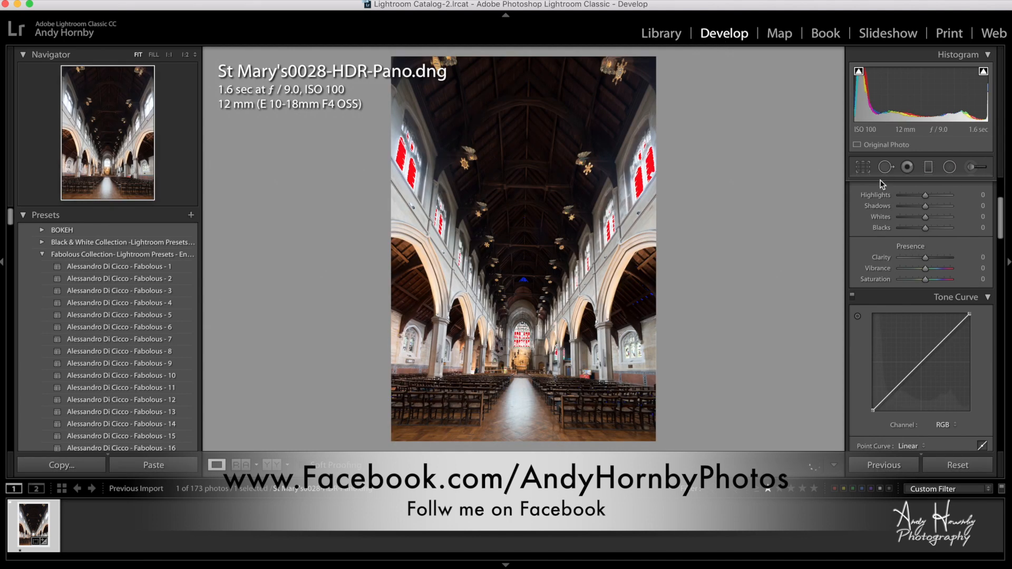
scroll(890, 222, up, 5)
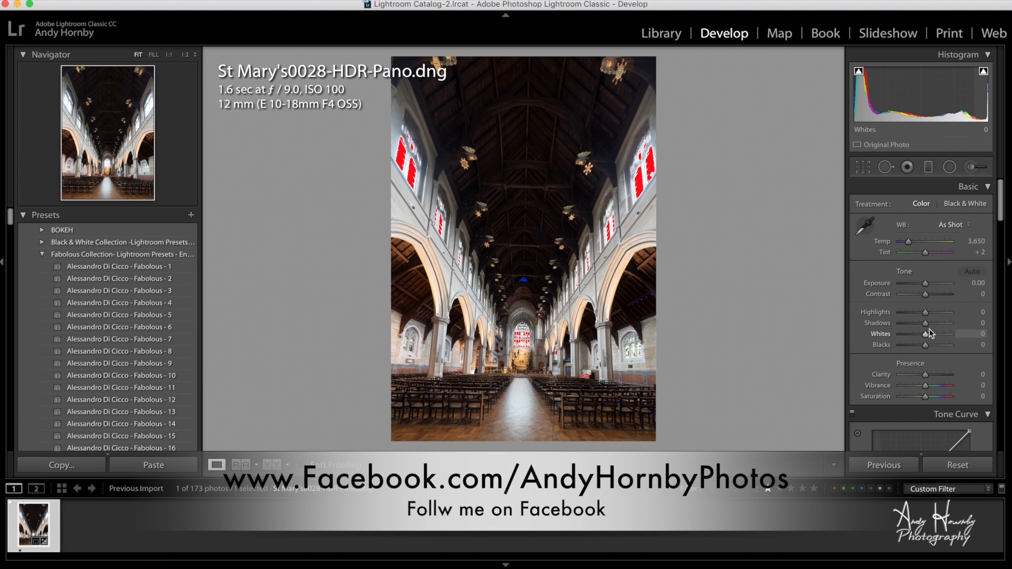
drag(927, 327, 945, 326)
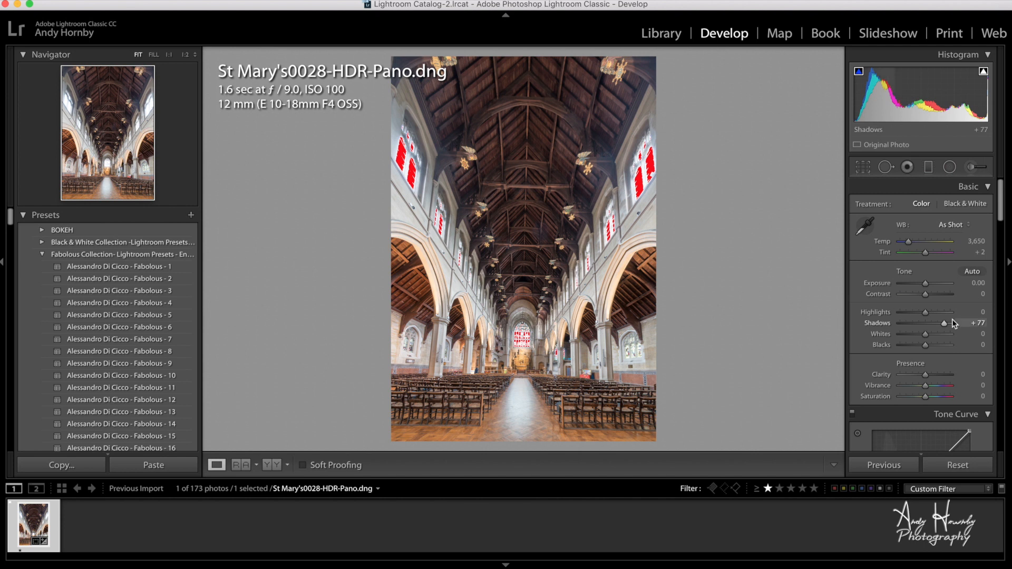
drag(925, 312, 929, 390)
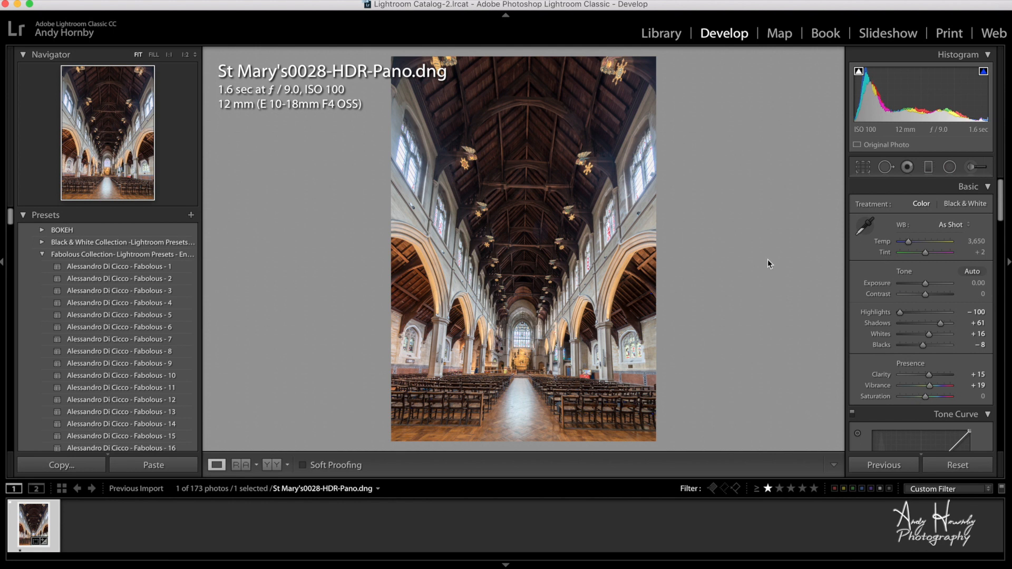
drag(927, 254, 928, 255)
- Set the panorama's point curve to Medium Contrast
scroll(854, 288, down, 5)
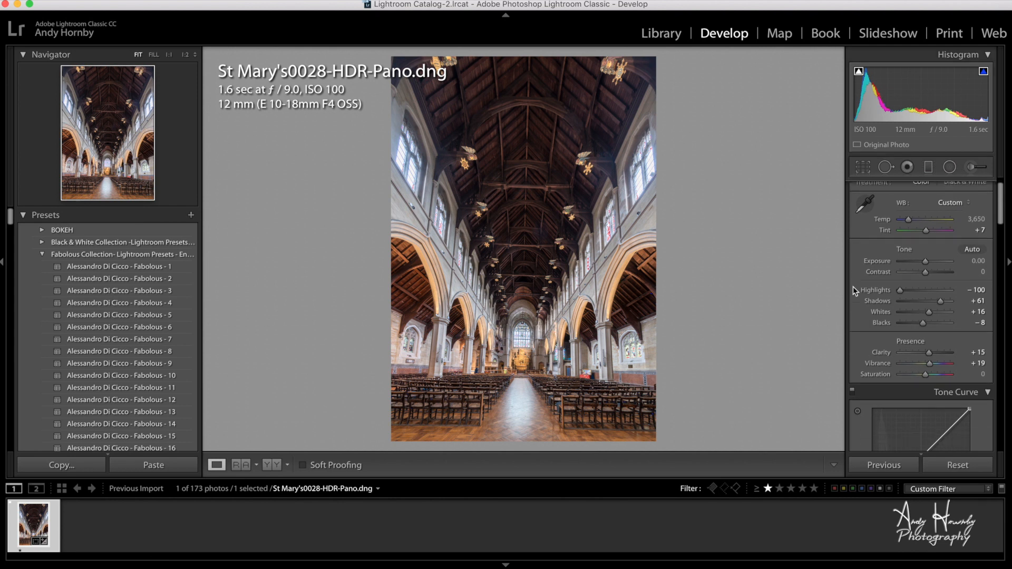
scroll(853, 286, down, 3)
click(906, 302)
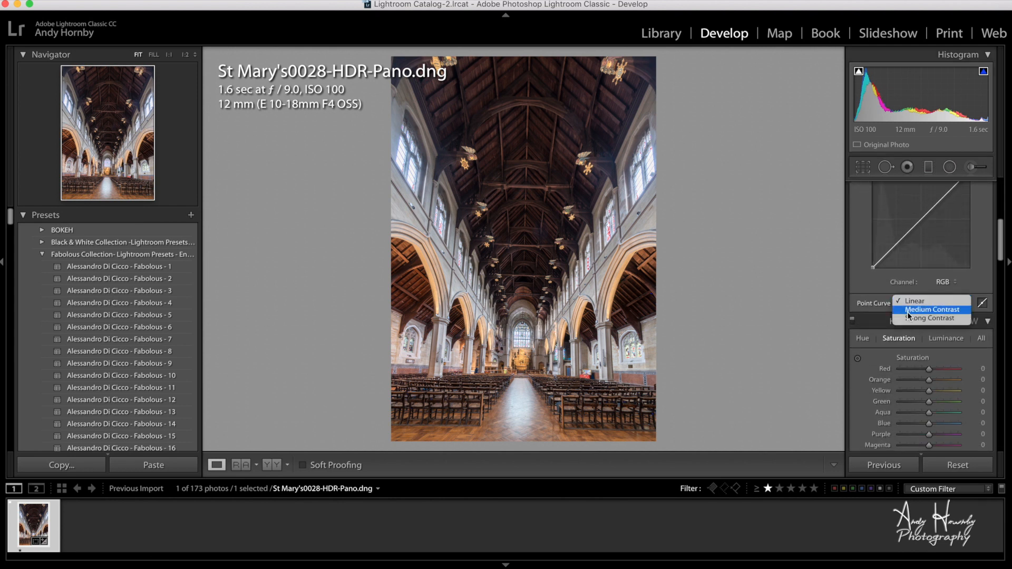
click(907, 311)
- Split-tone the photo with highlights at hue 39, saturation 17 and shadows at hue 274, saturation 17
scroll(877, 314, down, 3)
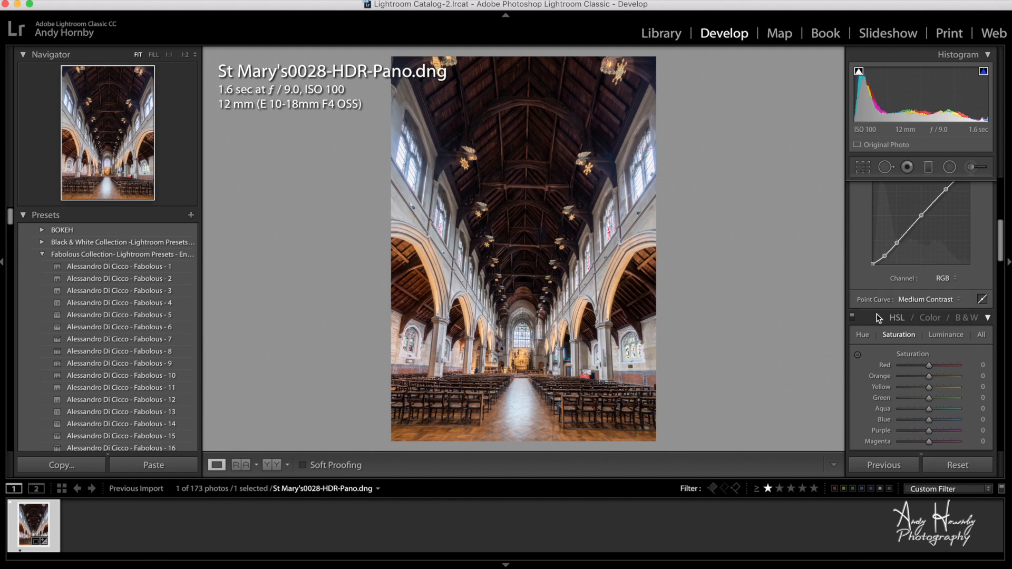
scroll(877, 314, down, 2)
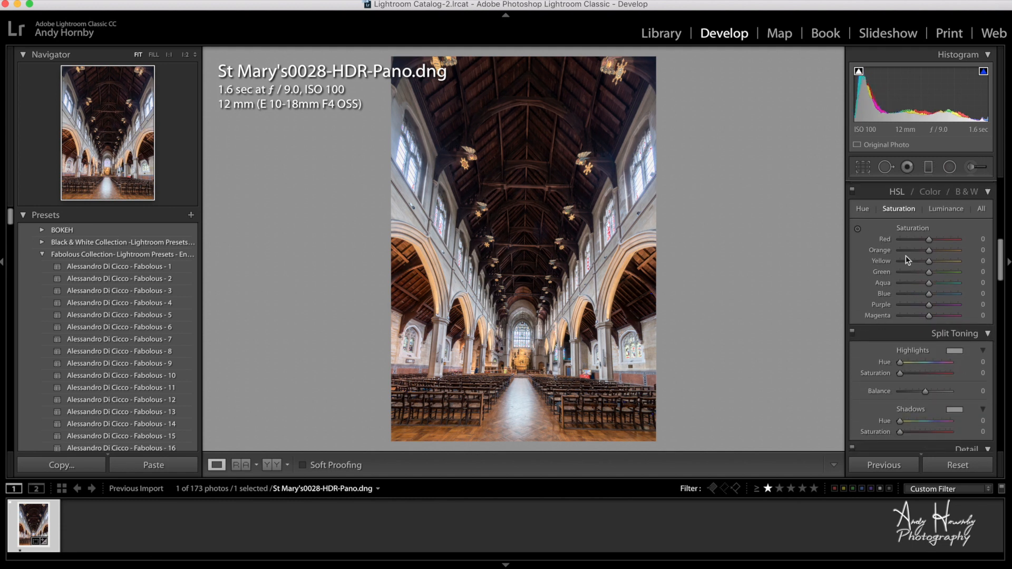
scroll(866, 262, down, 1)
scroll(866, 262, down, 4)
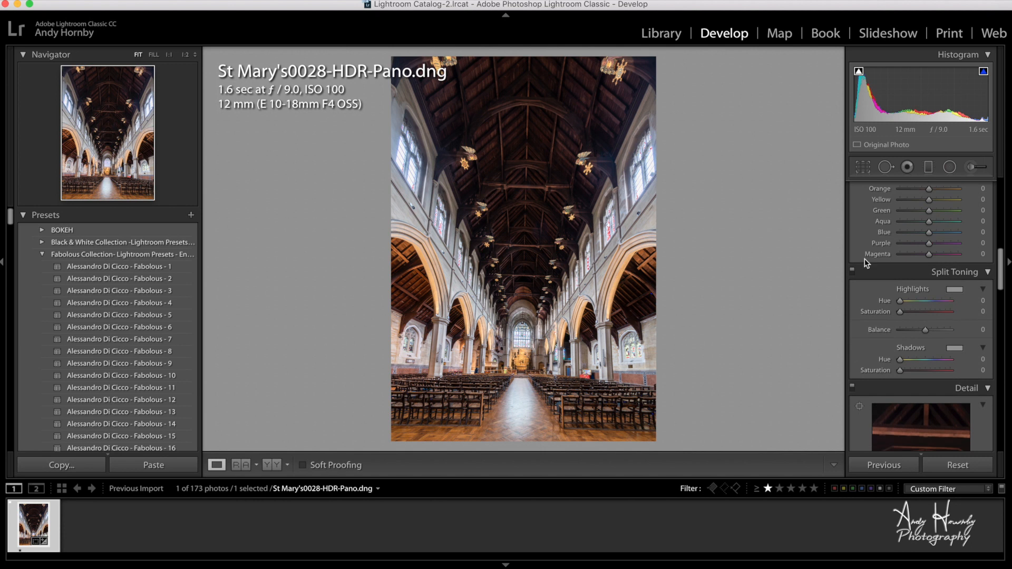
click(955, 256)
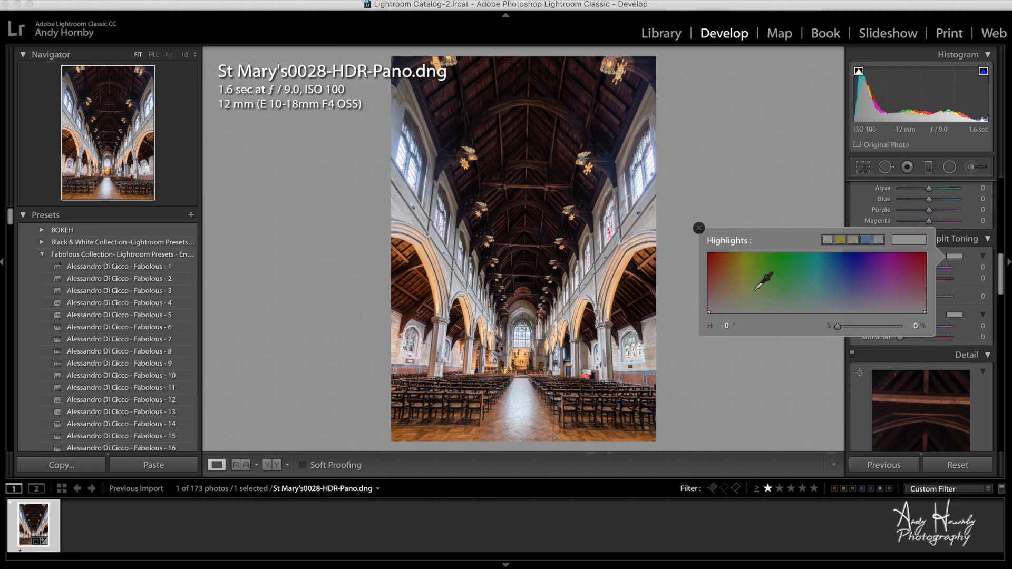
drag(727, 301, 732, 302)
click(954, 315)
mouse_move(868, 345)
mouse_down()
mouse_move(854, 363)
mouse_move(896, 356)
mouse_move(874, 361)
mouse_up()
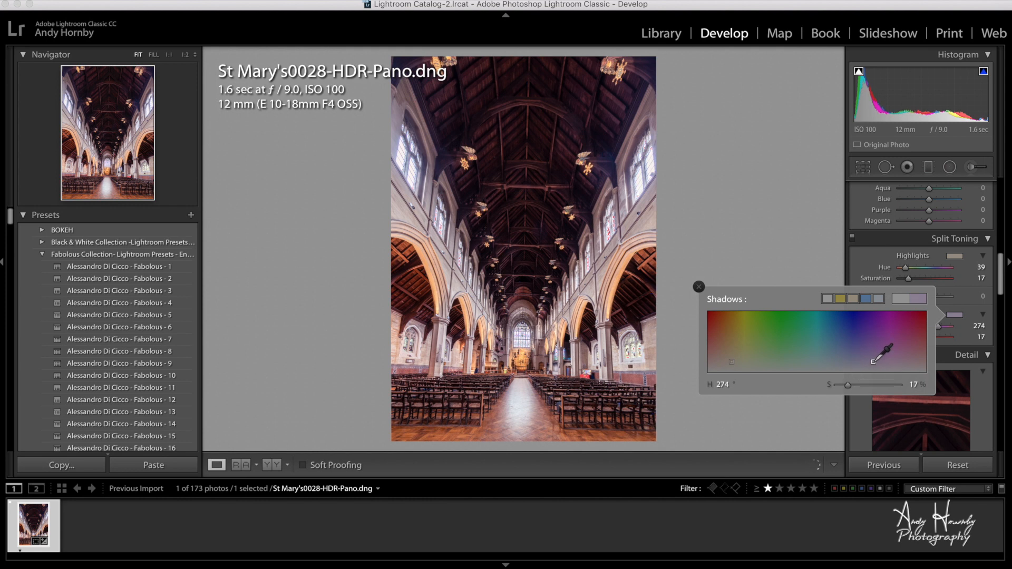
- Raise the photo's sharpening amount to 81
scroll(942, 207, down, 5)
click(862, 236)
scroll(863, 236, down, 2)
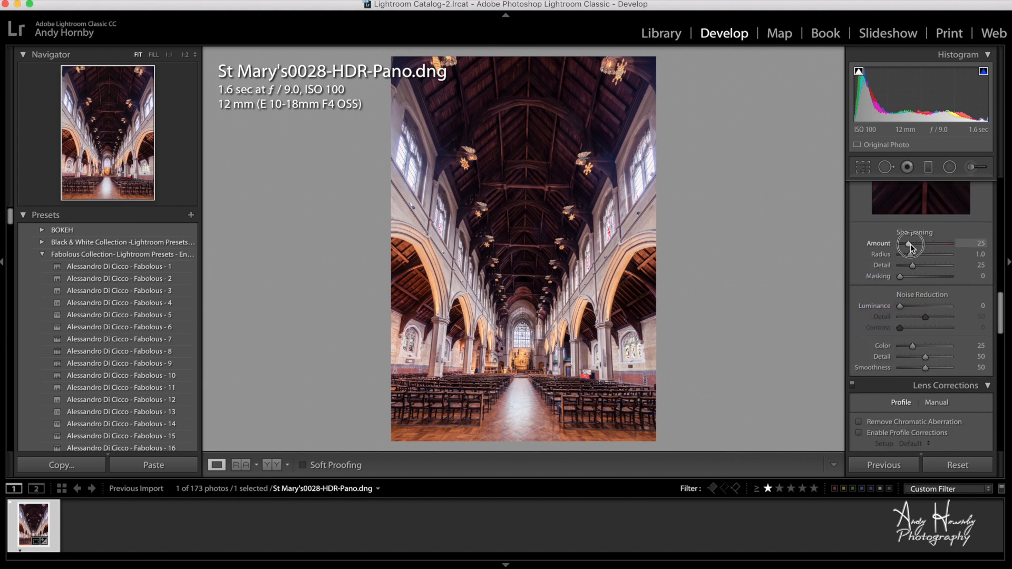
drag(909, 244, 926, 245)
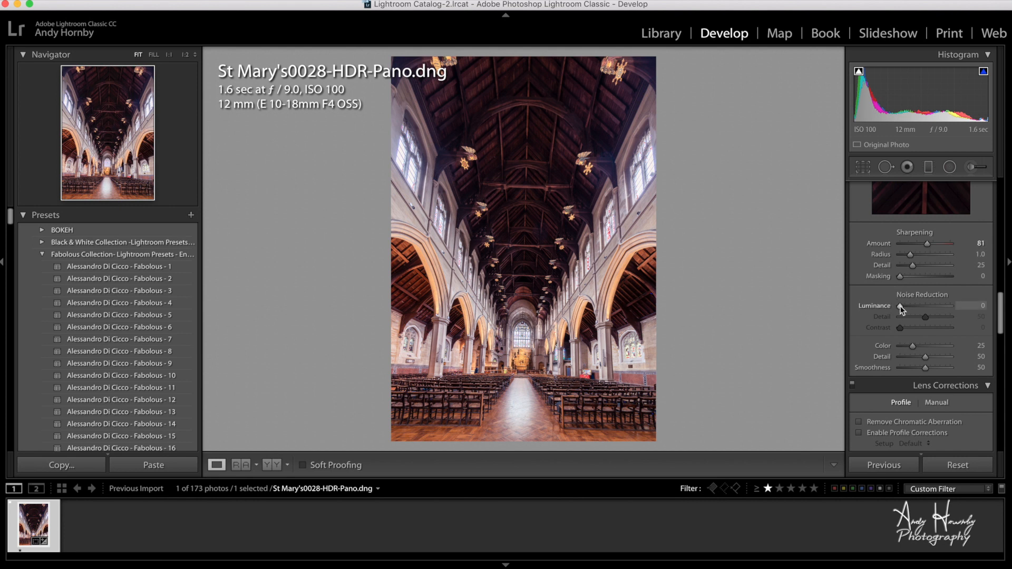
- Turn on chromatic aberration removal and toggle the lens profile corrections to compare their effect
scroll(878, 310, down, 3)
click(859, 349)
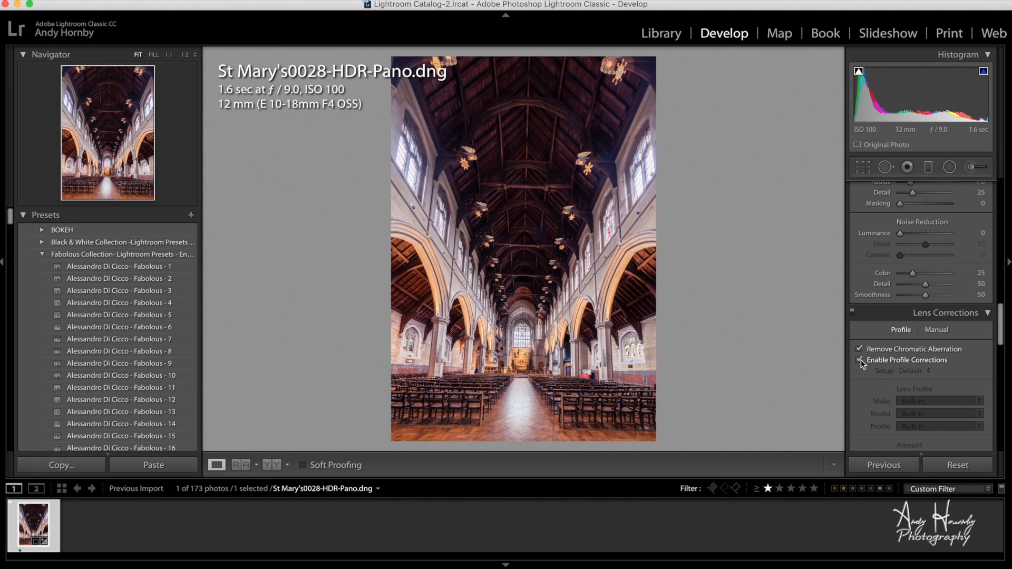
click(860, 360)
click(861, 359)
- Apply the Level upright correction, trim the crop's left edge slightly and extend its top edge above the uppermost ceiling ornaments
scroll(890, 388, down, 15)
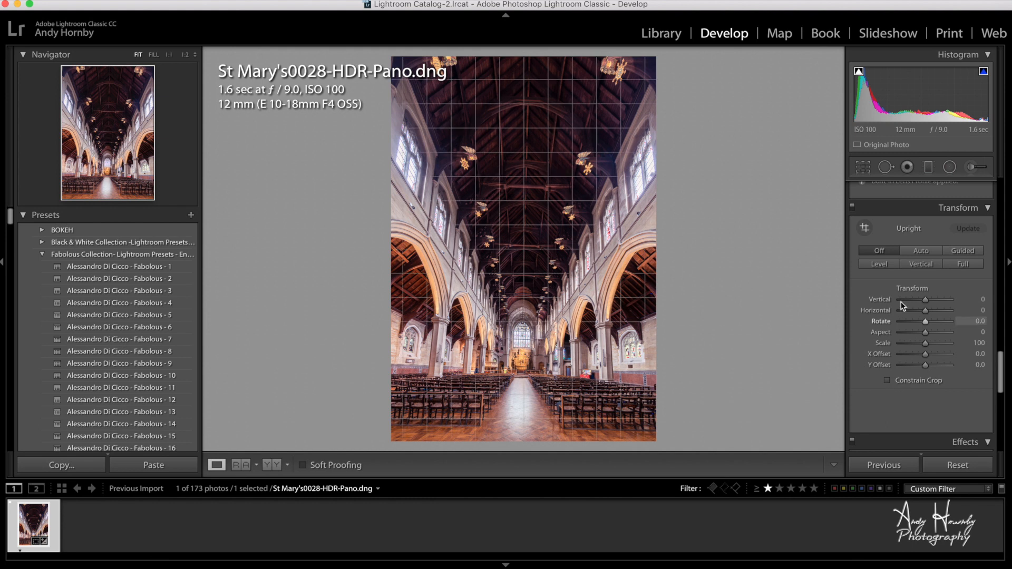
click(878, 265)
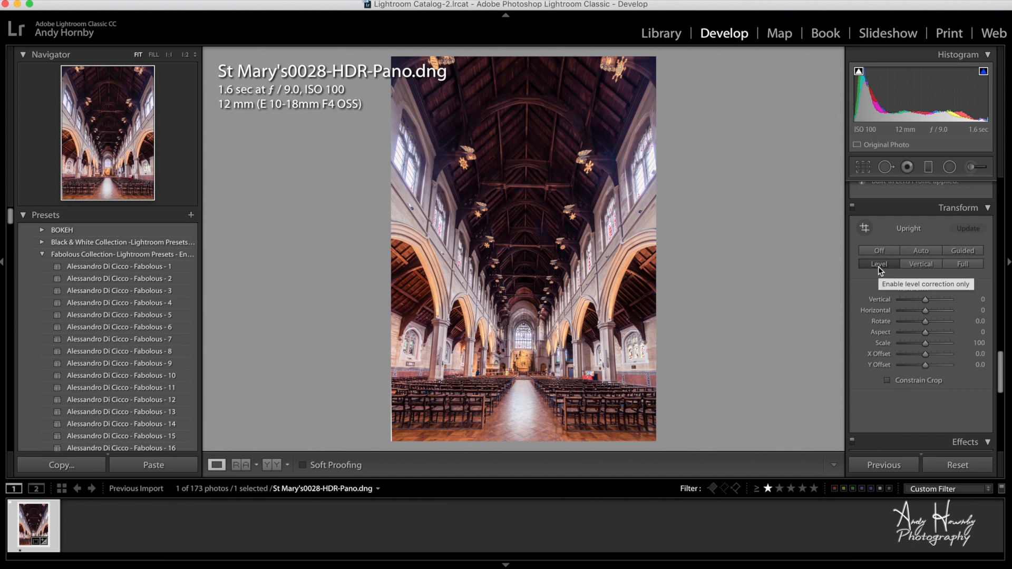
click(863, 167)
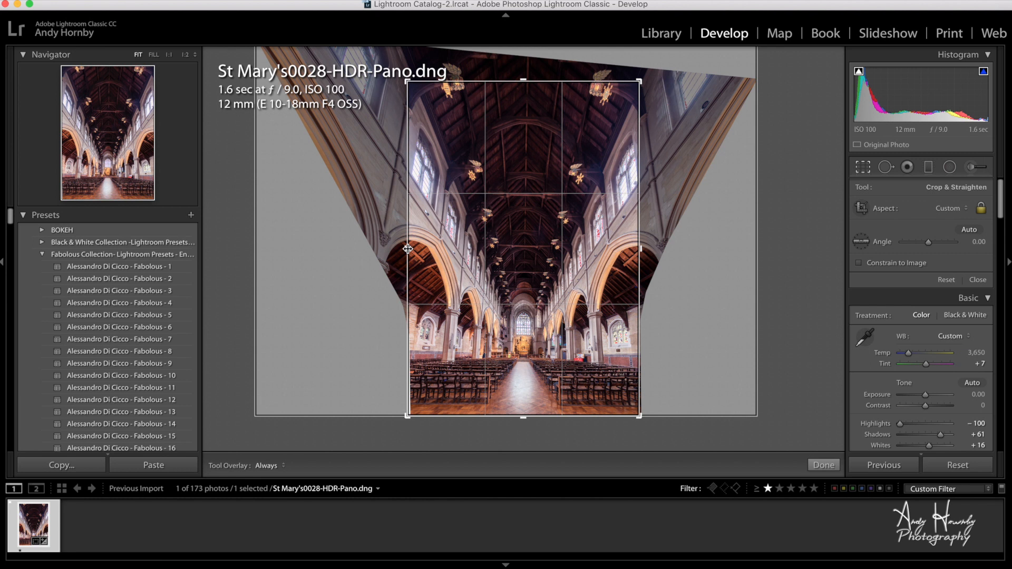
drag(408, 249, 409, 248)
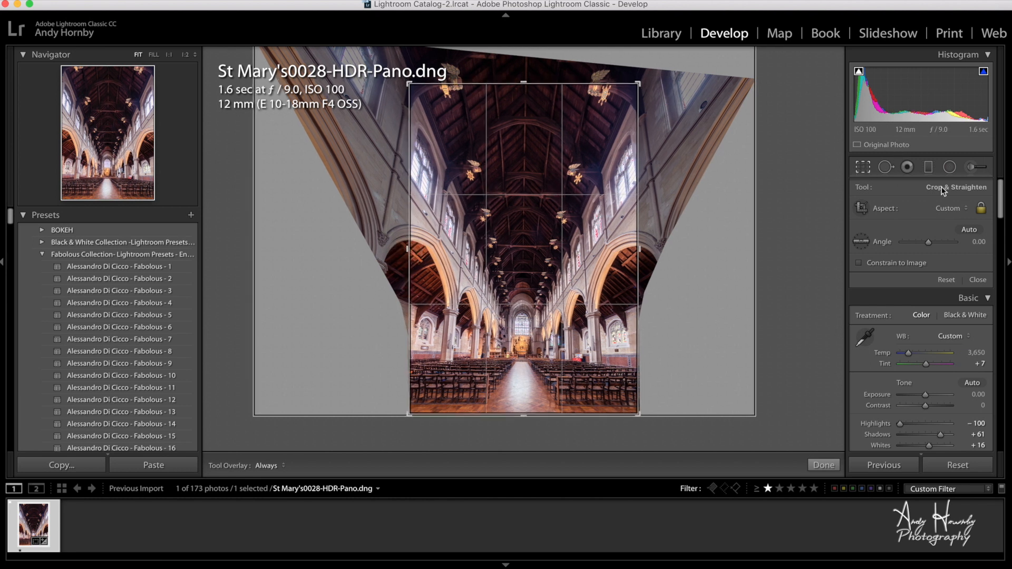
drag(525, 82, 524, 73)
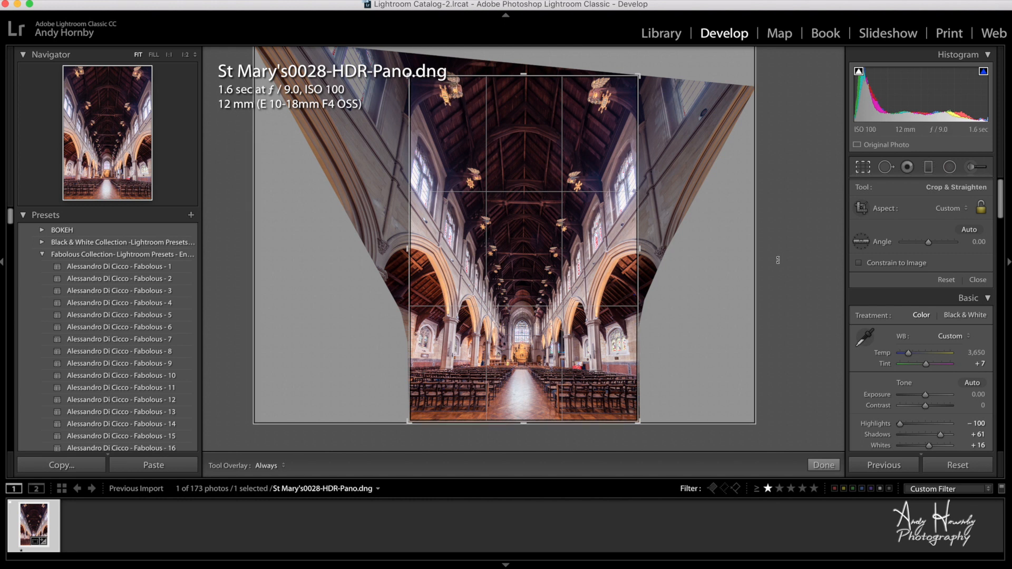
- Try the Full, Vertical and Auto upright corrections on the photo and return to Level
scroll(881, 311, down, 5)
scroll(885, 320, down, 15)
scroll(885, 320, down, 10)
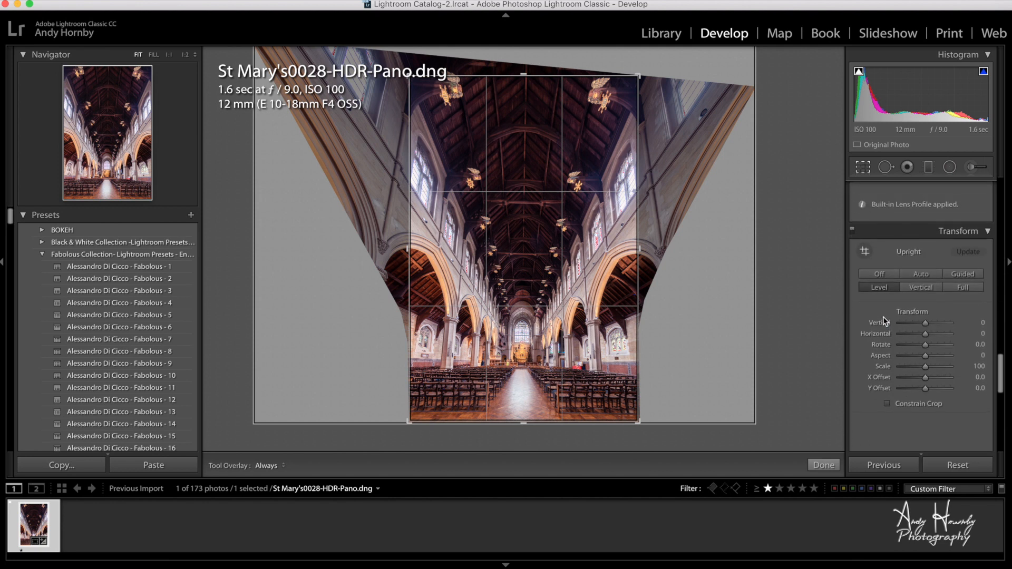
click(963, 287)
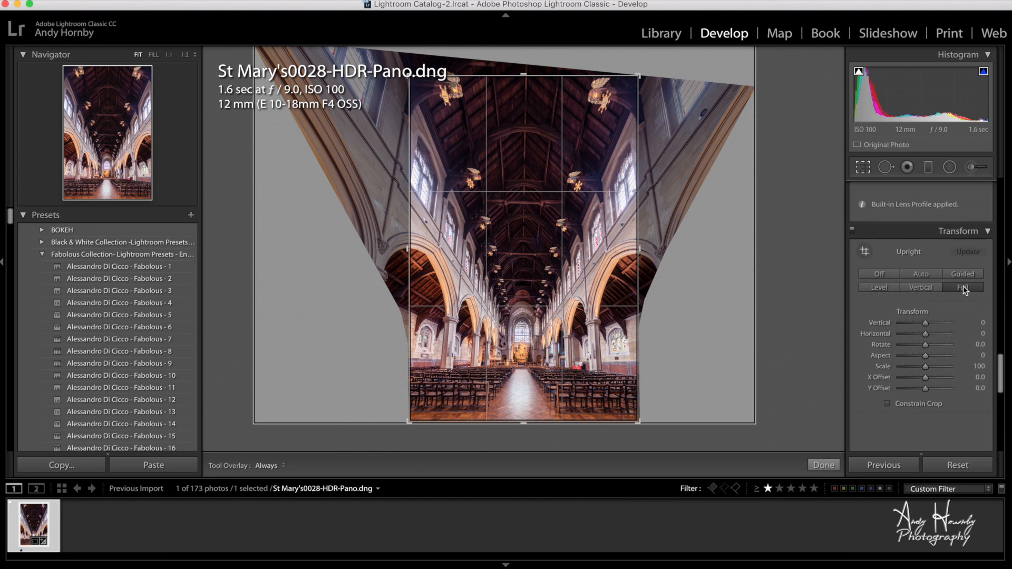
click(923, 287)
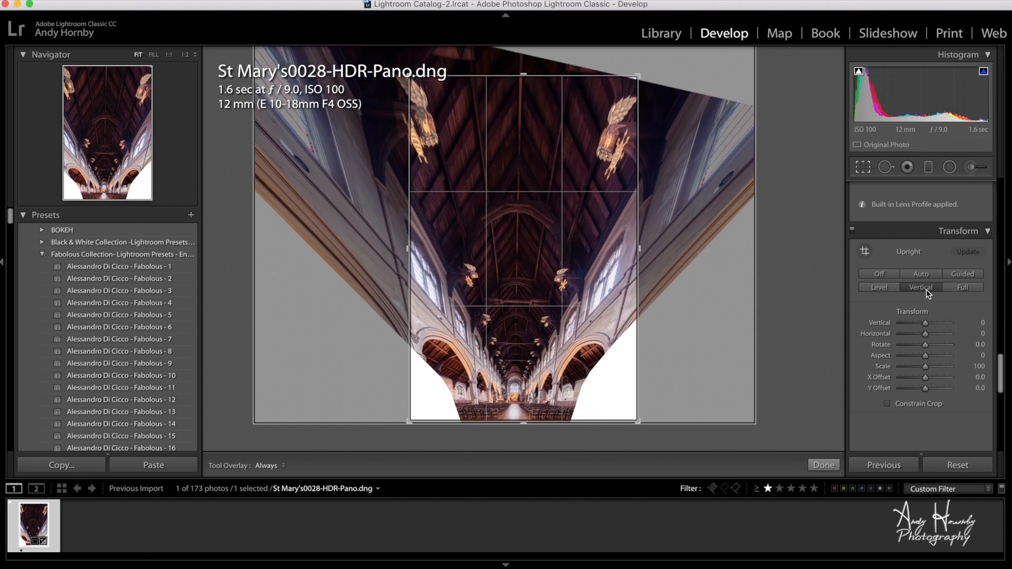
click(926, 274)
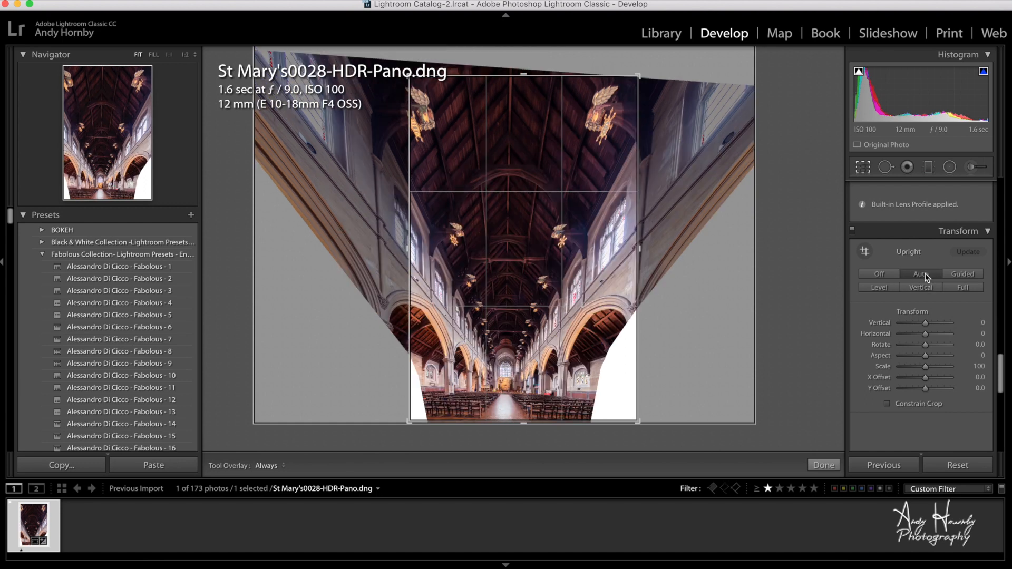
click(887, 287)
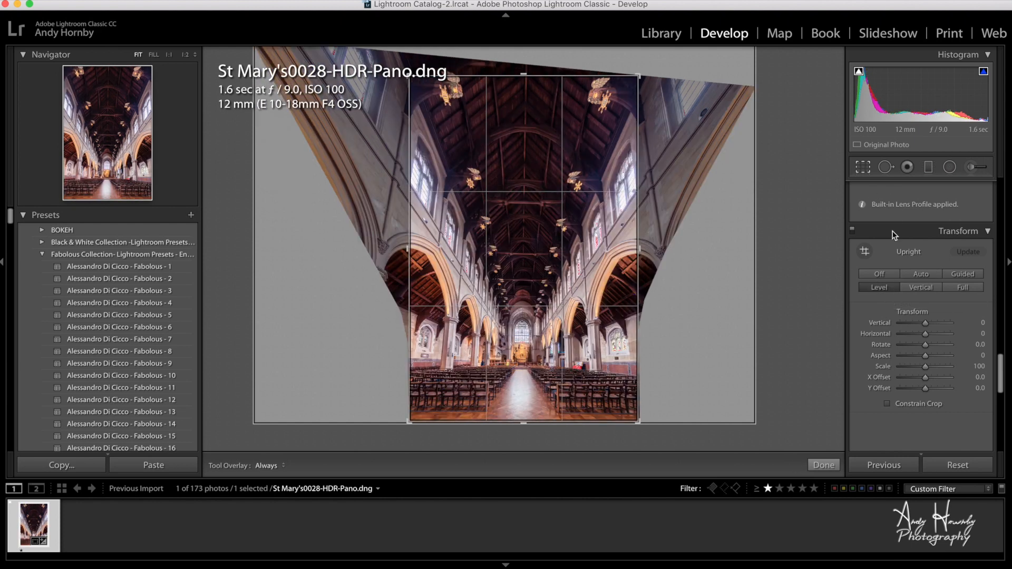
- Lower the crop's top edge to just above the tall side windows and apply the crop
scroll(891, 243, down, 2)
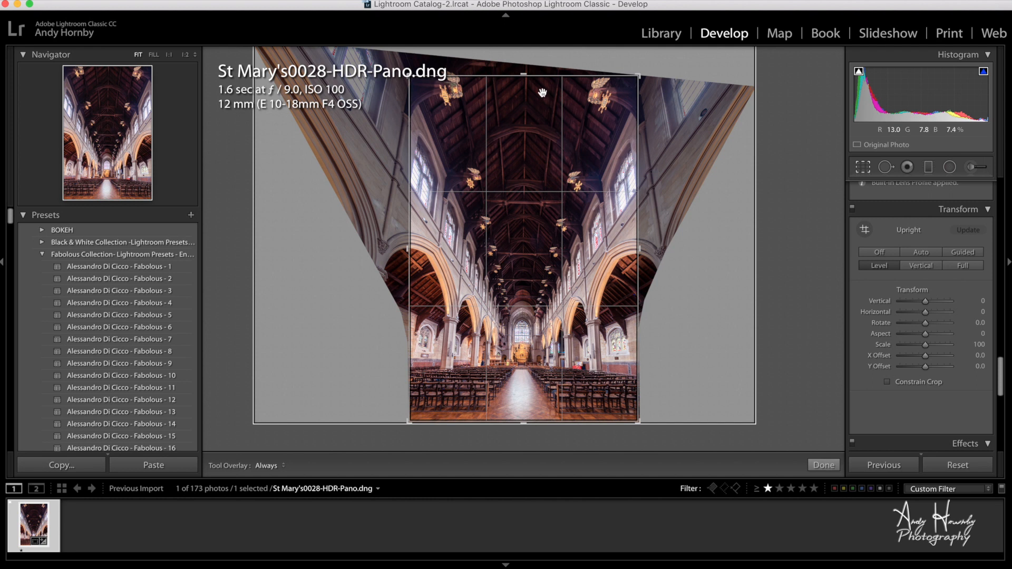
drag(524, 76, 522, 97)
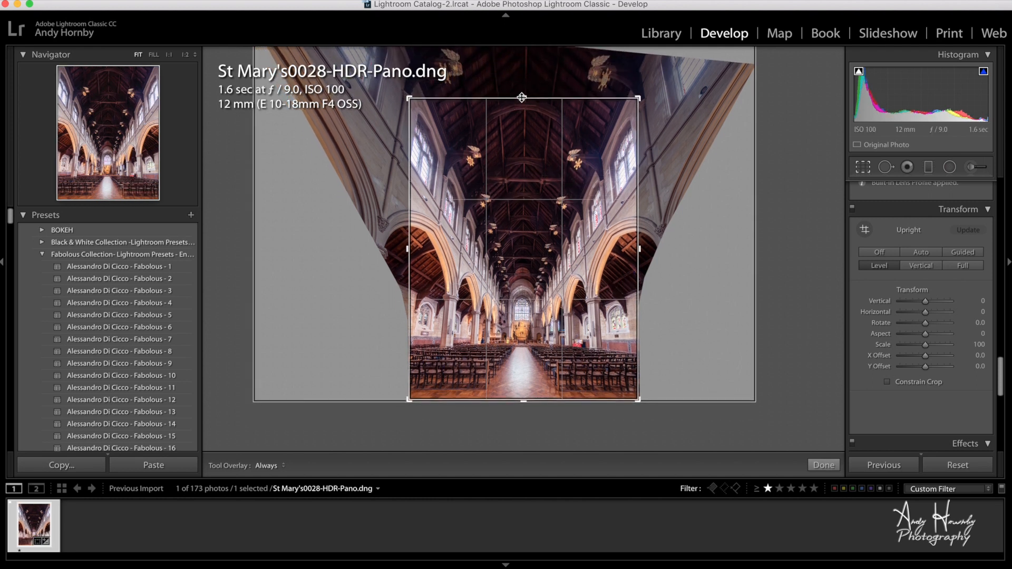
key(Return)
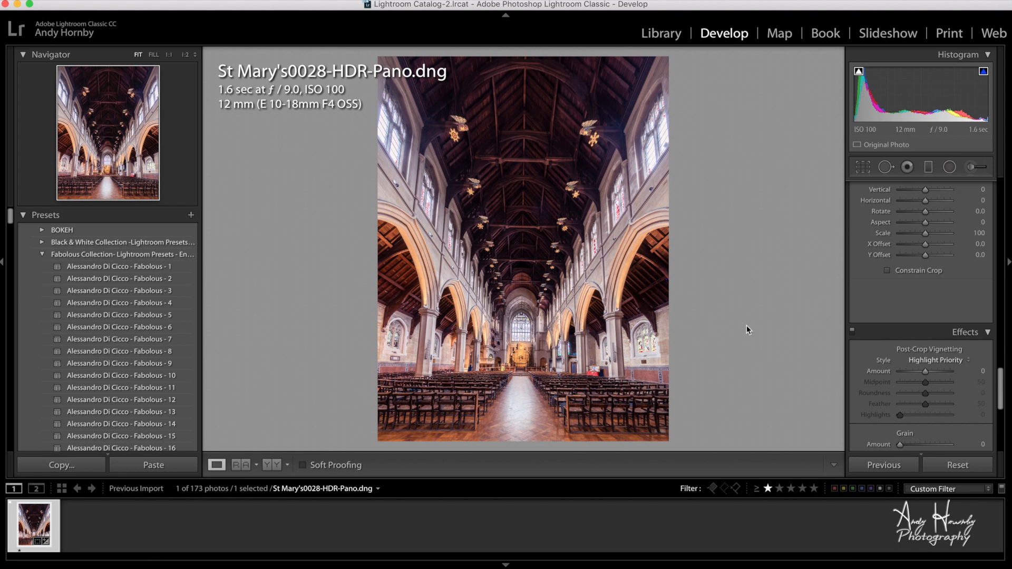
- Try the Camera Landscape and Camera Clear calibration profiles on the photo
scroll(884, 280, down, 5)
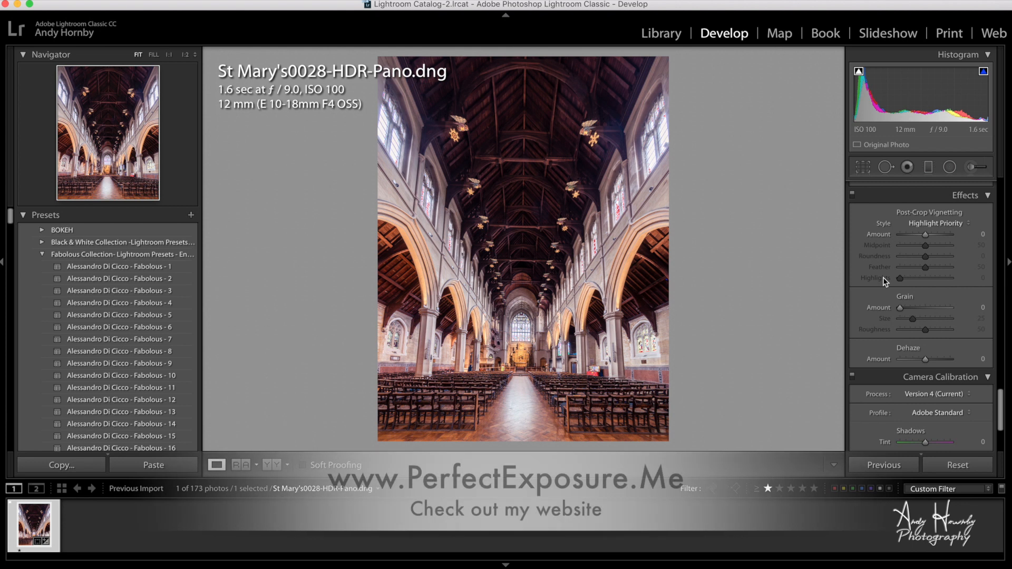
scroll(883, 277, down, 1)
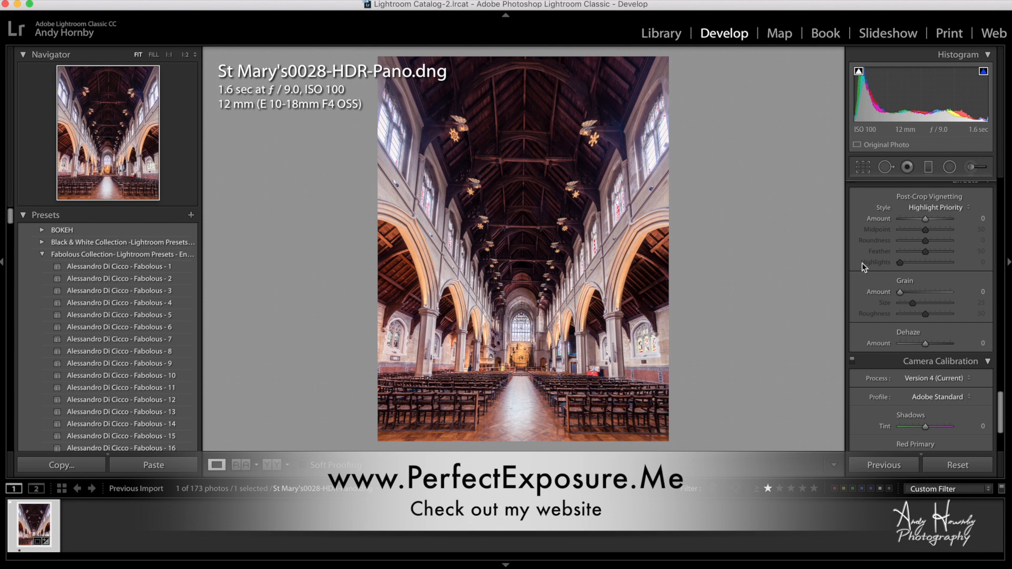
scroll(862, 263, down, 5)
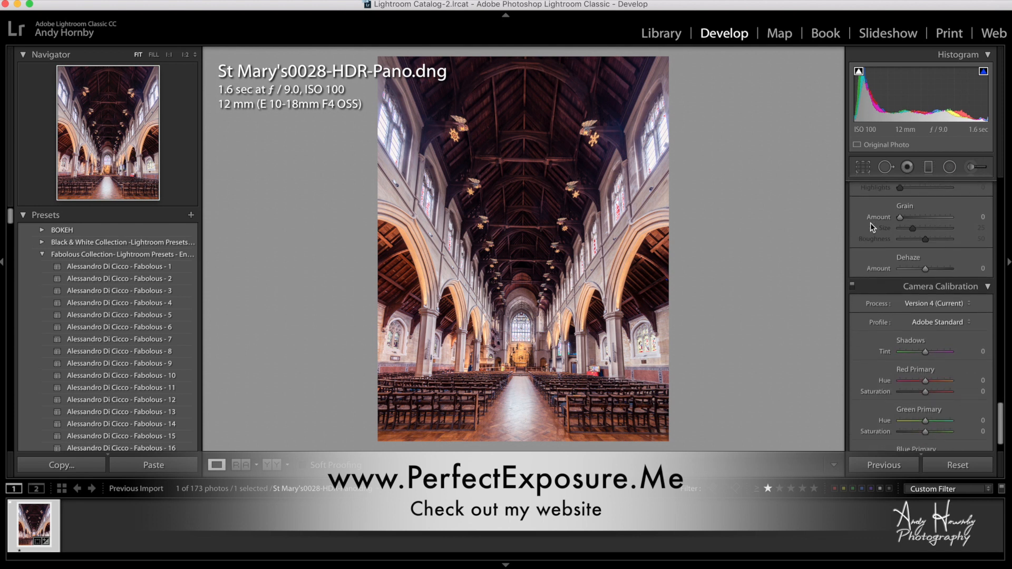
scroll(862, 353, down, 2)
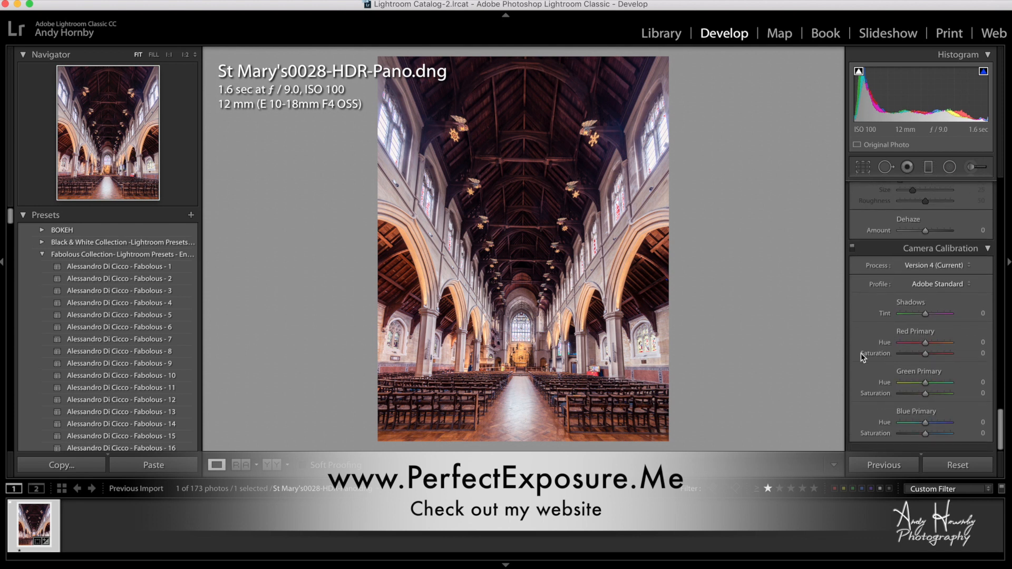
click(968, 293)
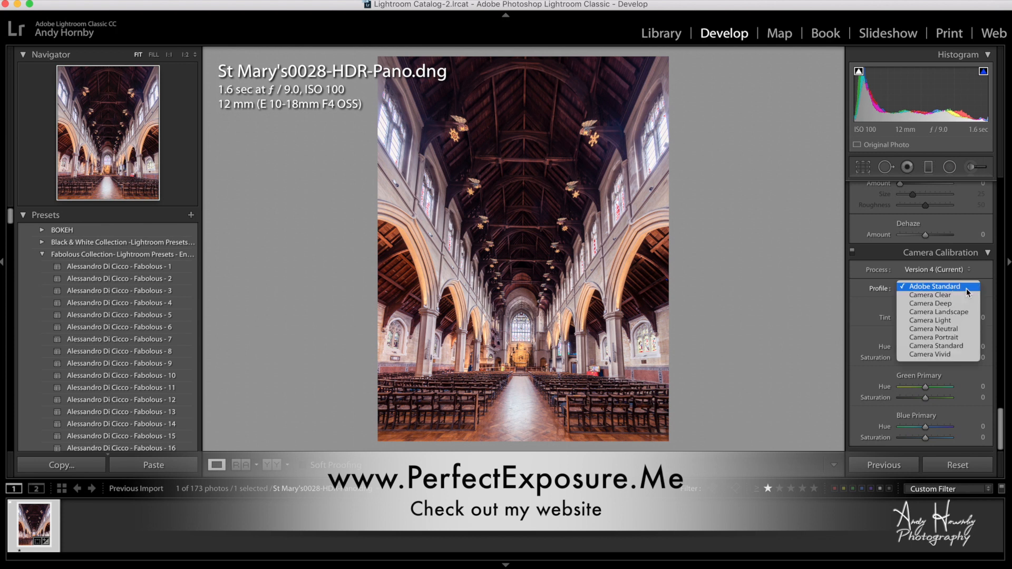
click(966, 316)
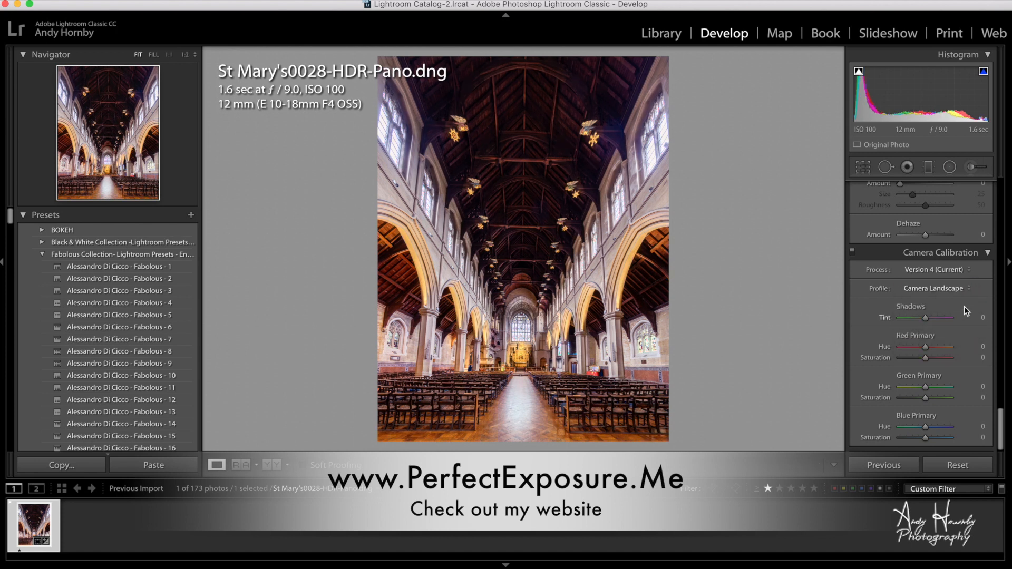
click(966, 288)
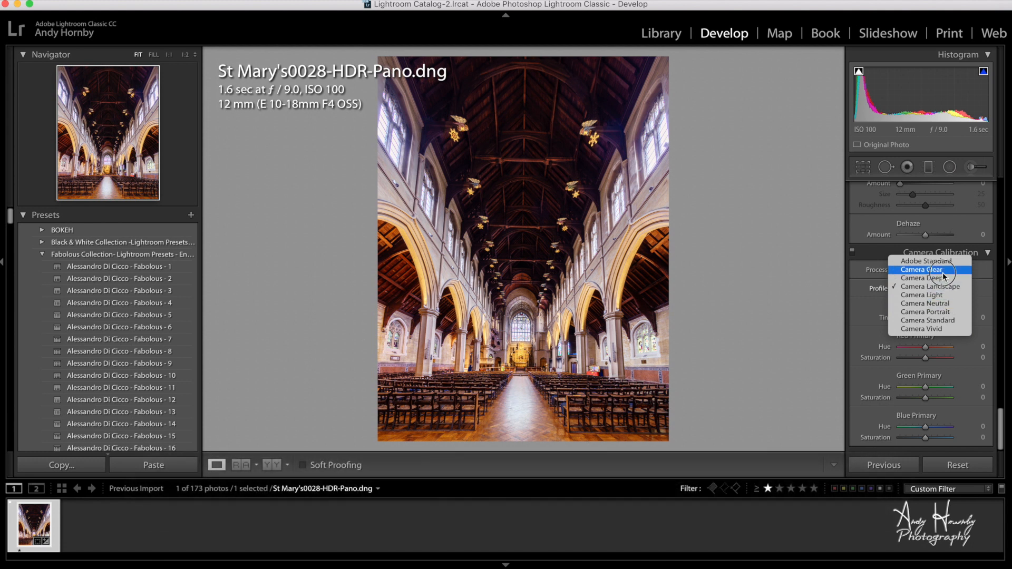
click(943, 272)
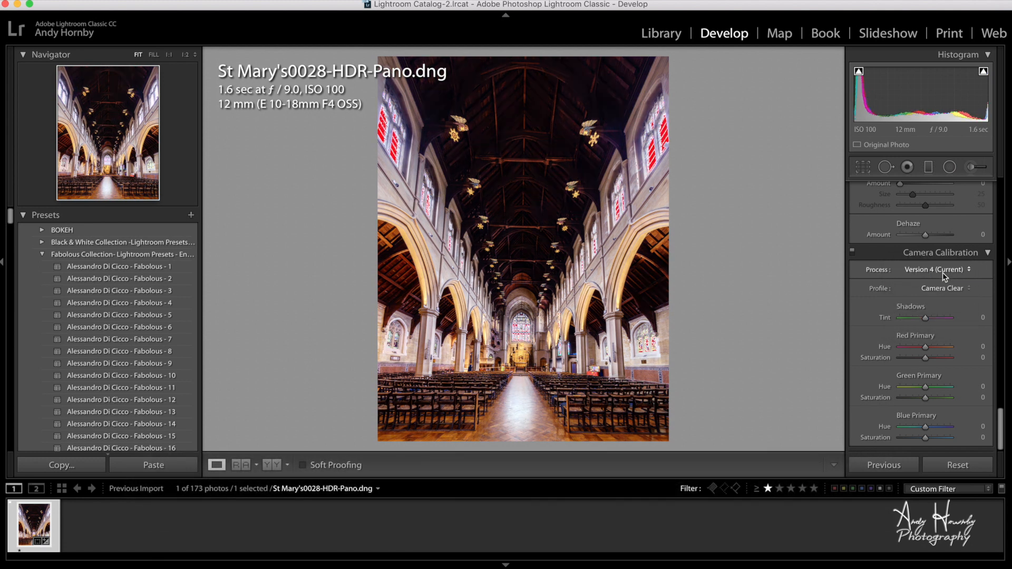
- Apply the Camera Portrait profile, compare it with Adobe Standard and return to Camera Portrait
click(971, 292)
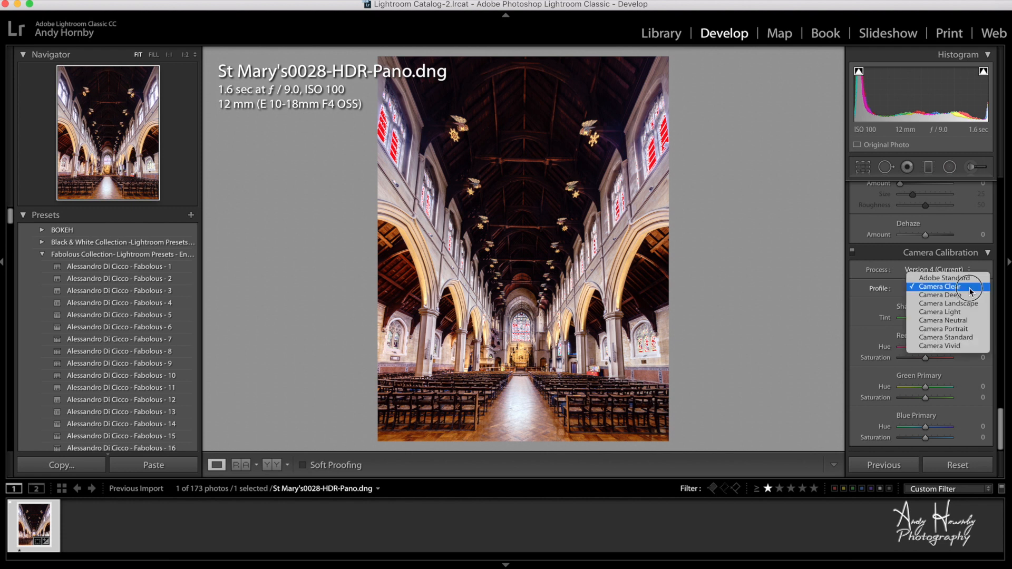
click(966, 331)
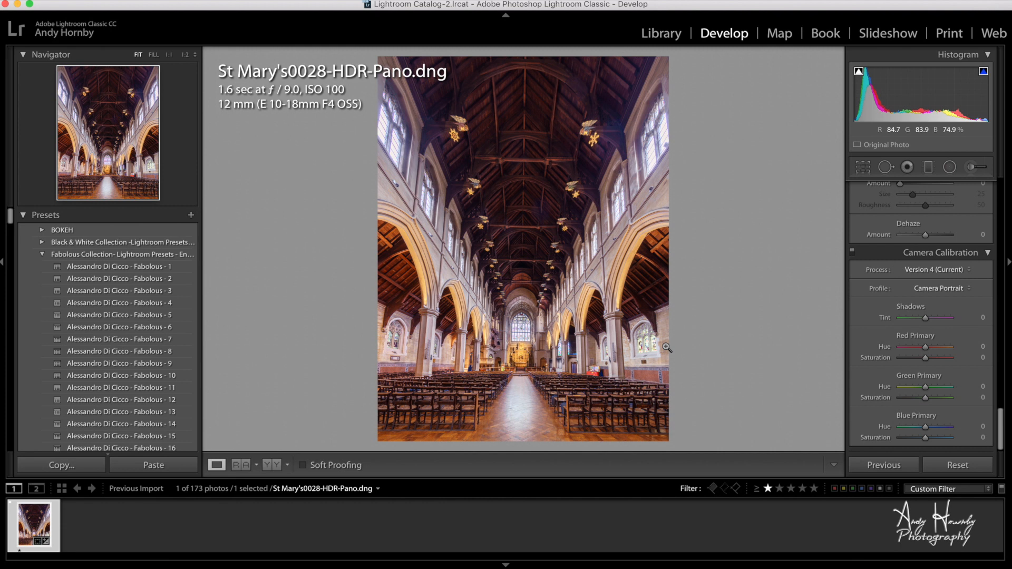
click(967, 289)
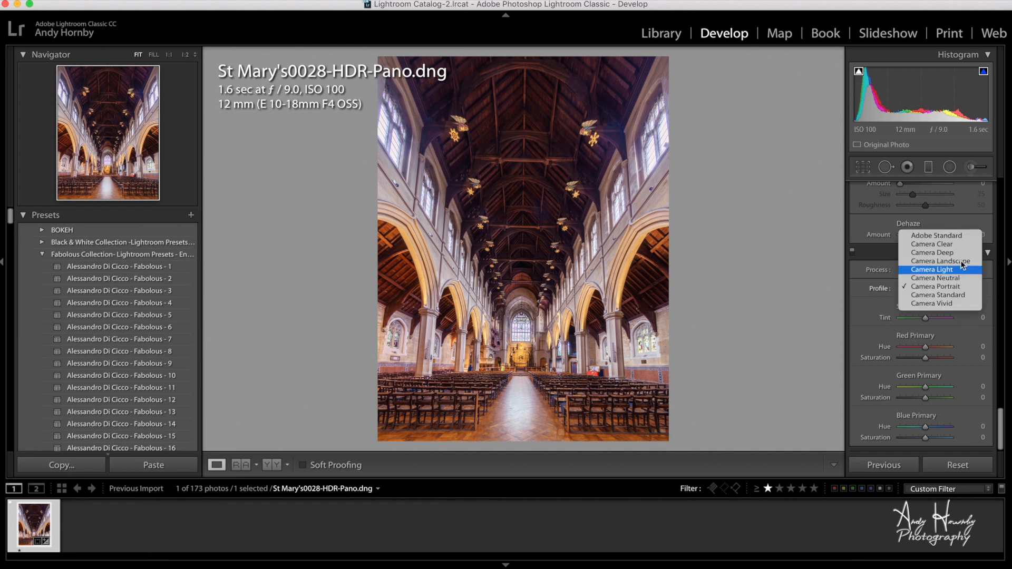
click(957, 236)
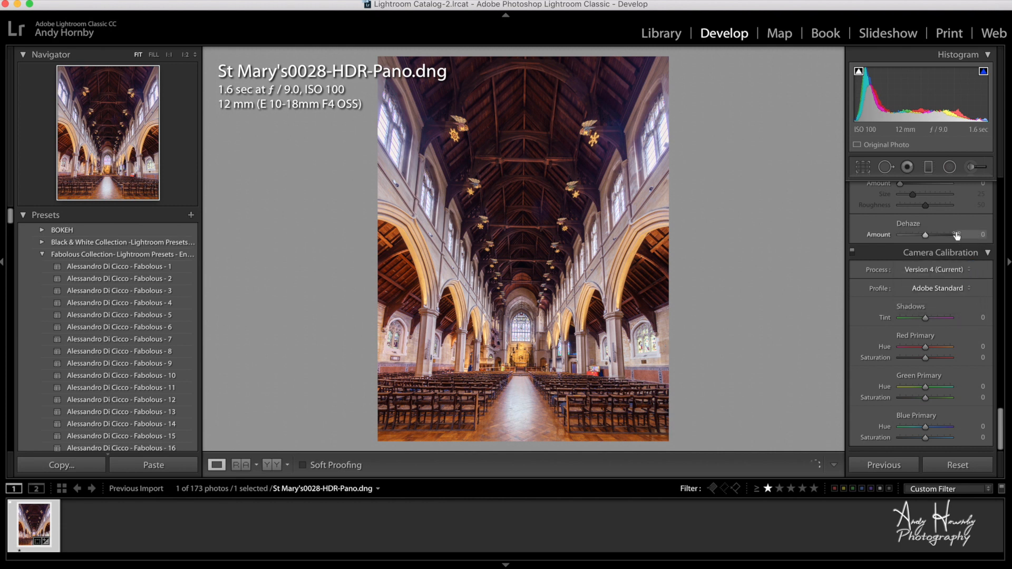
click(970, 288)
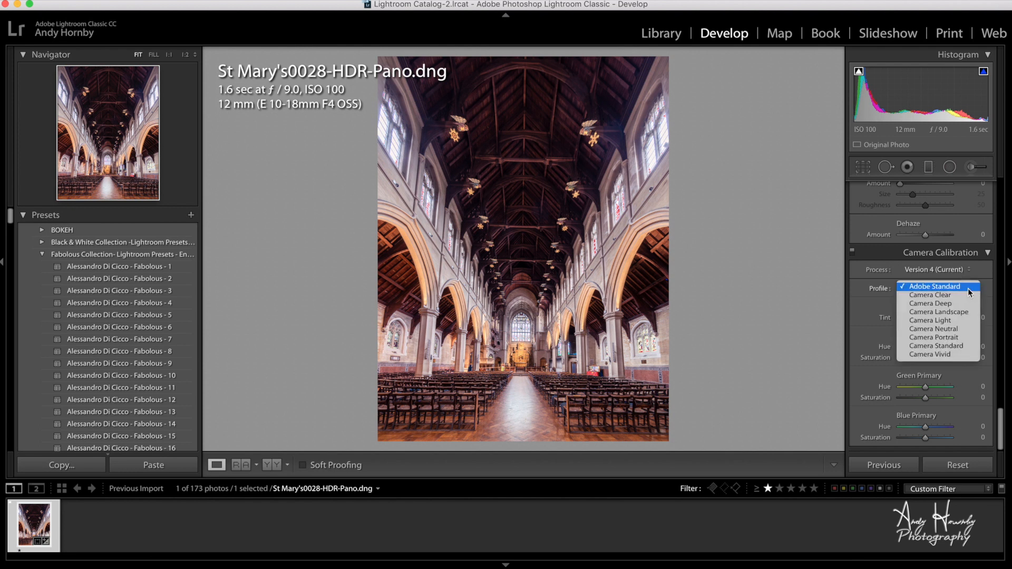
click(955, 340)
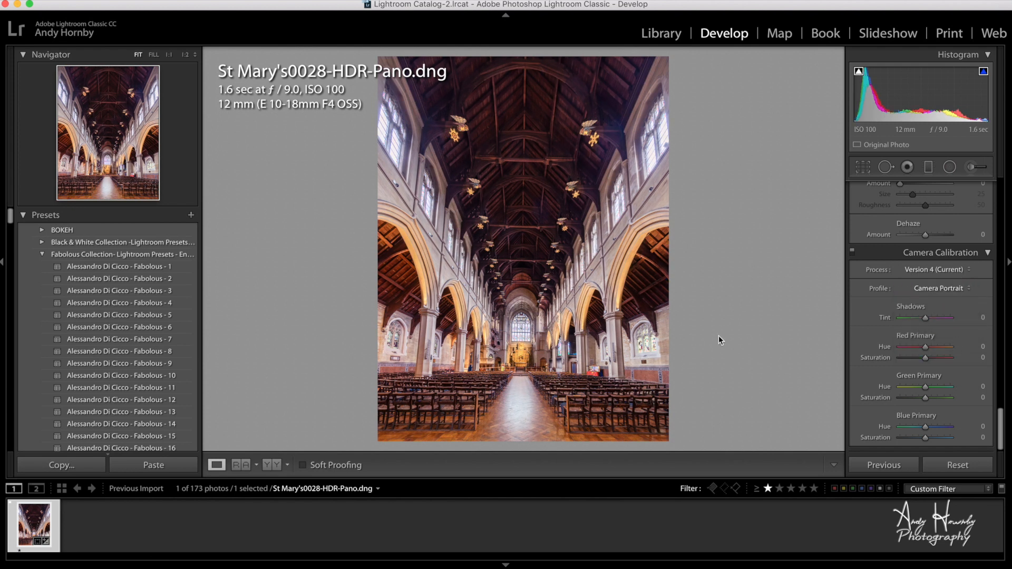
- Set the photo's white balance to a temperature of 3,546 and a tint of +15
scroll(923, 262, up, 15)
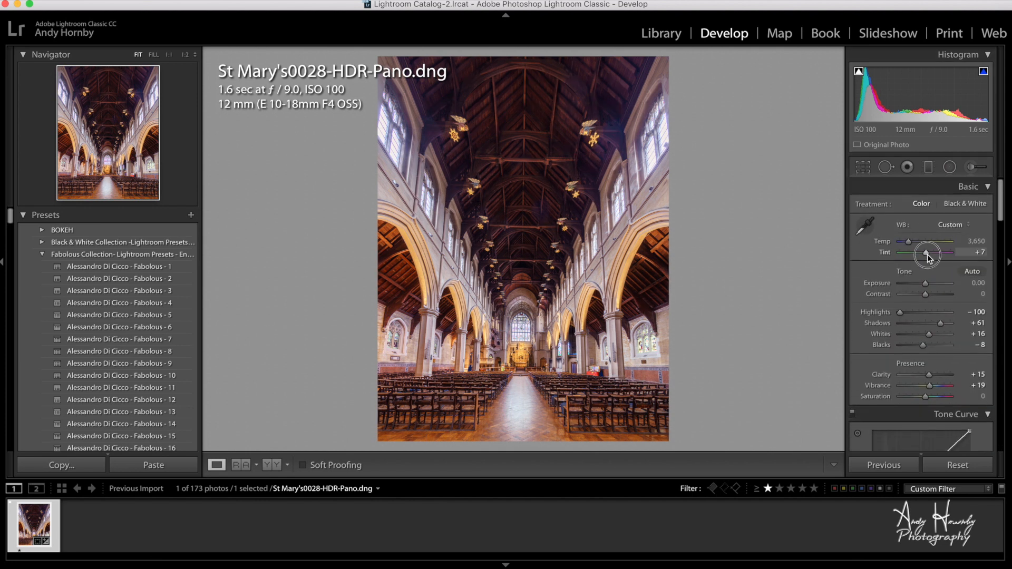
drag(927, 257, 929, 255)
click(909, 243)
drag(908, 243, 908, 243)
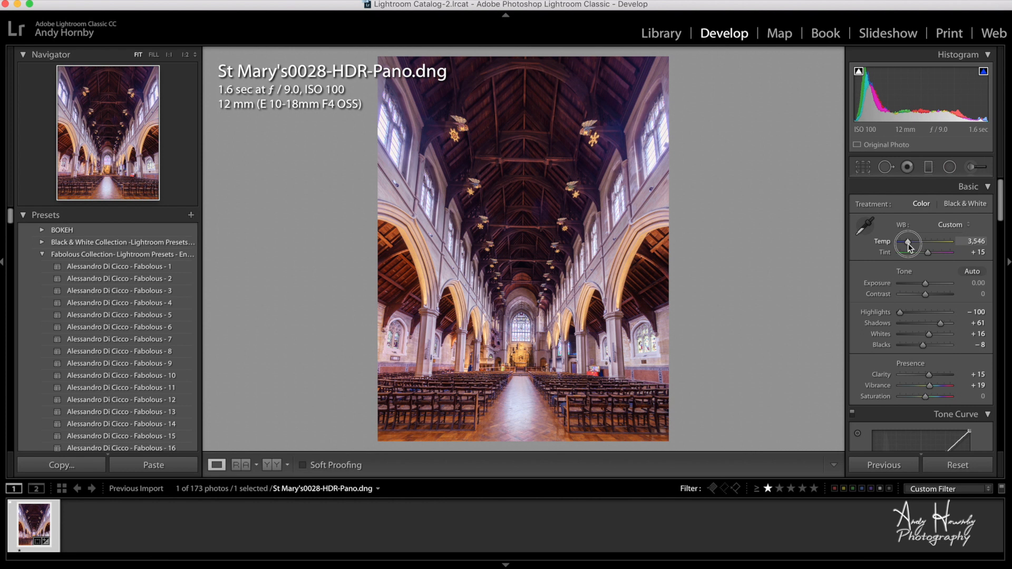
drag(908, 244, 909, 244)
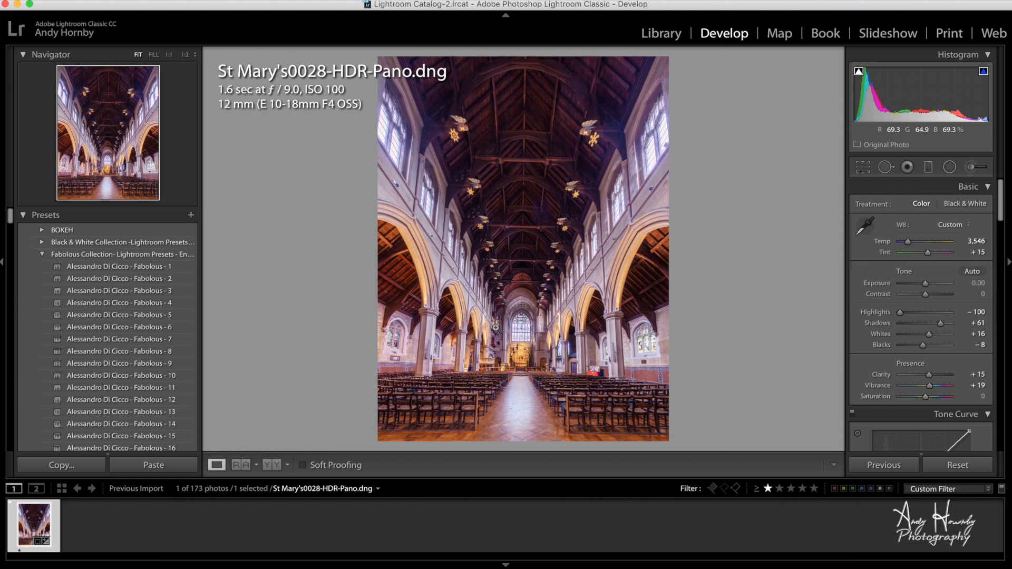
- Add graduated filters over the ceiling and the floor with temp -5, tint 16, exposure -0.53, whites -6 and blacks -15
click(929, 168)
drag(527, 53, 527, 183)
drag(927, 254, 932, 234)
drag(929, 222, 926, 220)
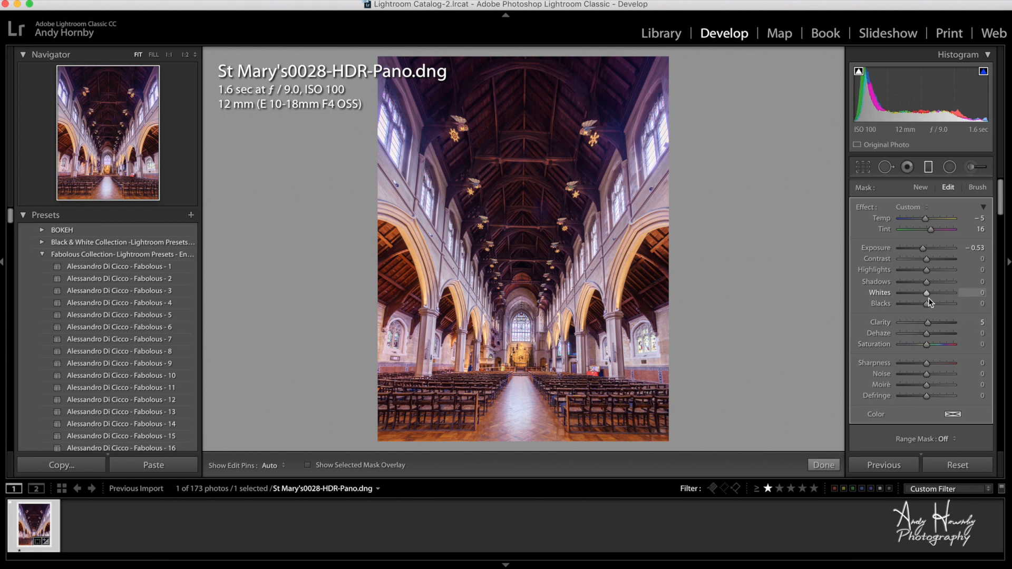
drag(926, 295, 923, 304)
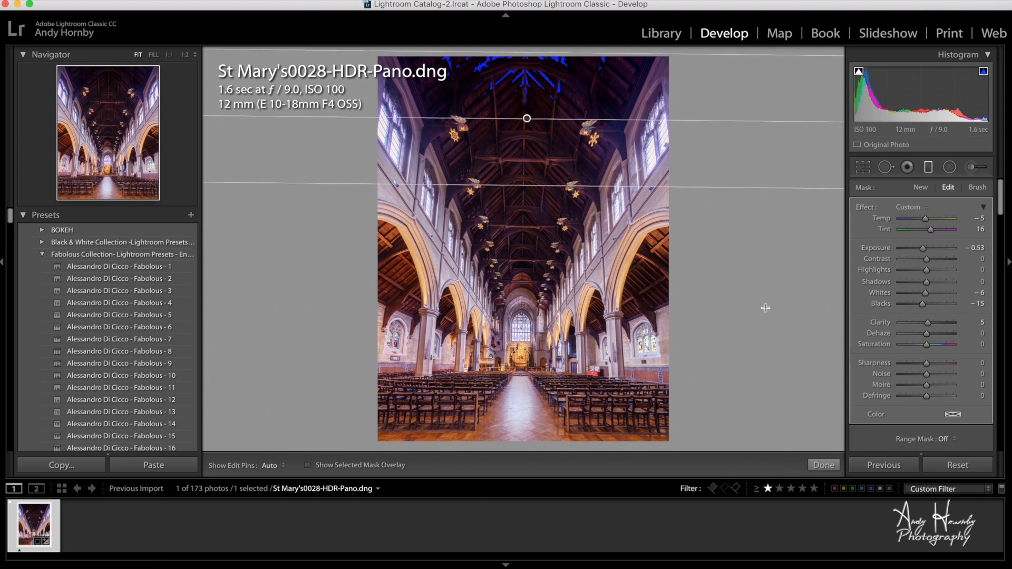
drag(514, 448, 514, 389)
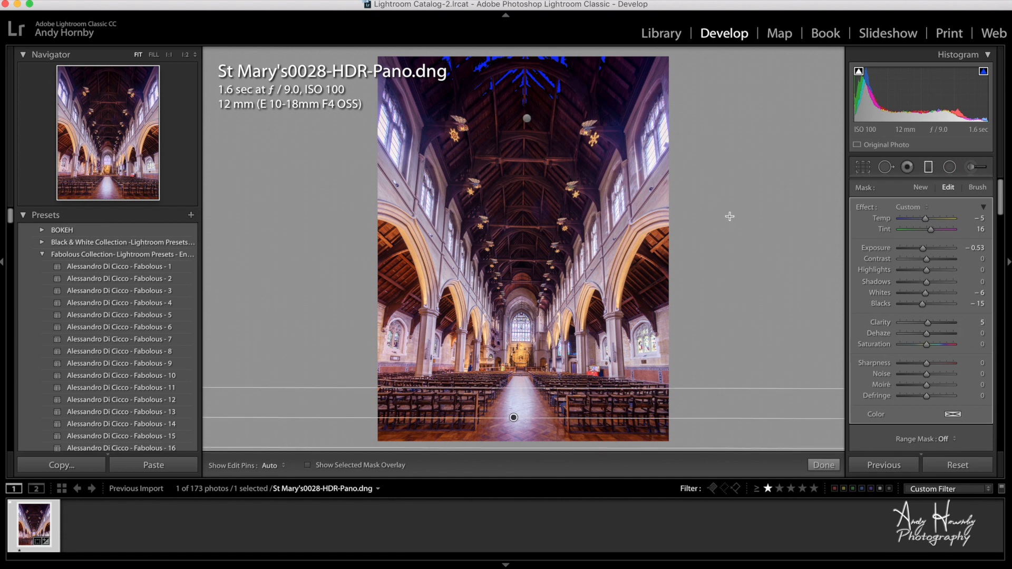
- Add graduated filters inward from the photo's right and left sides with tint 8, exposure -0.30 and Dehaze 33
click(921, 188)
drag(689, 251, 602, 252)
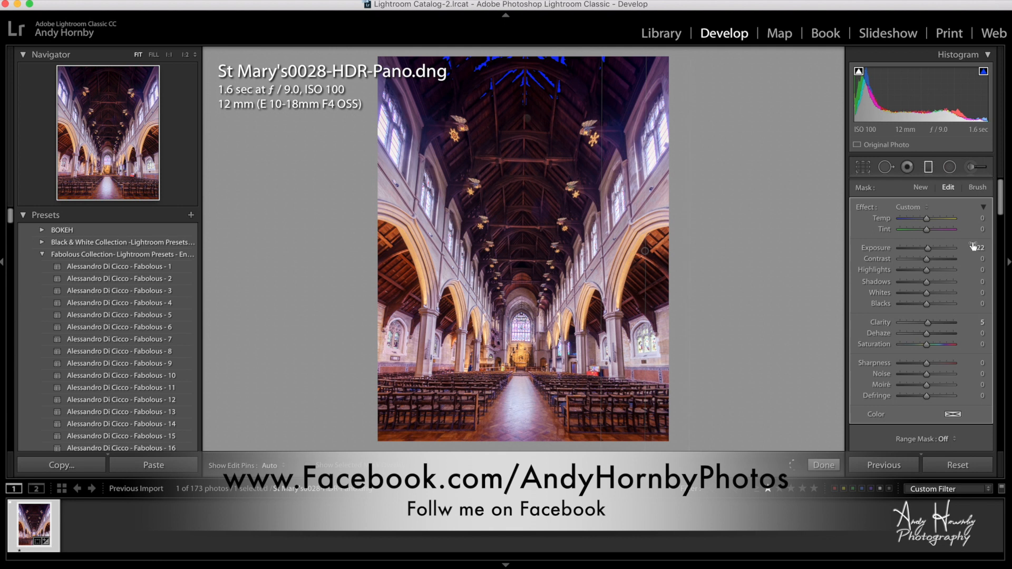
drag(927, 250, 923, 251)
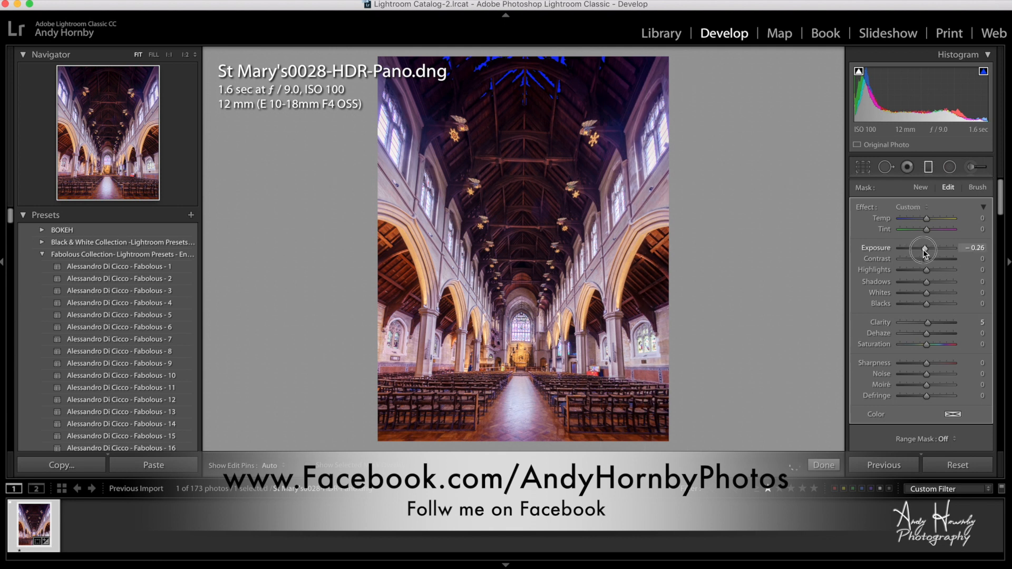
drag(923, 252, 930, 230)
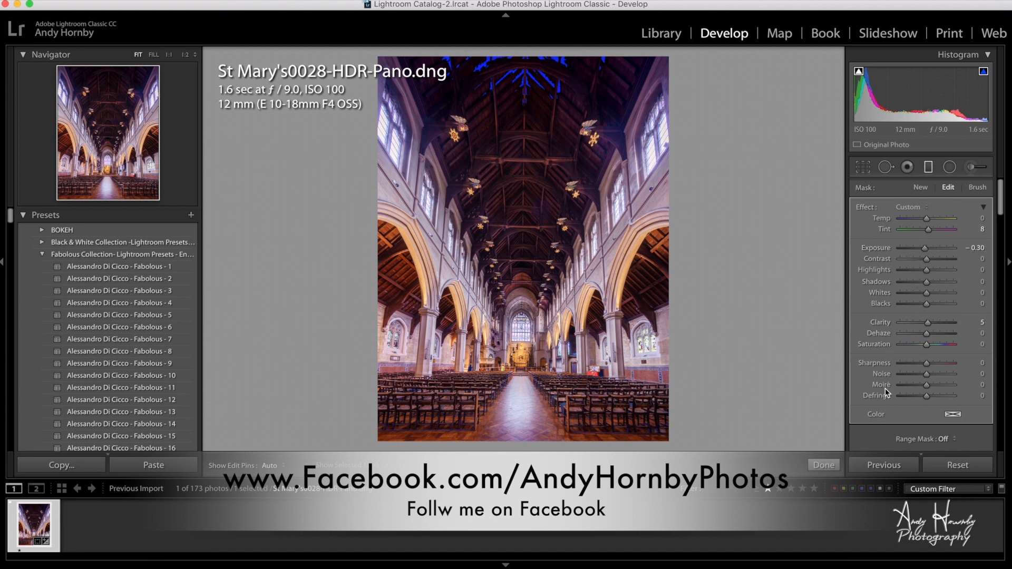
drag(926, 333, 936, 336)
drag(455, 248, 460, 252)
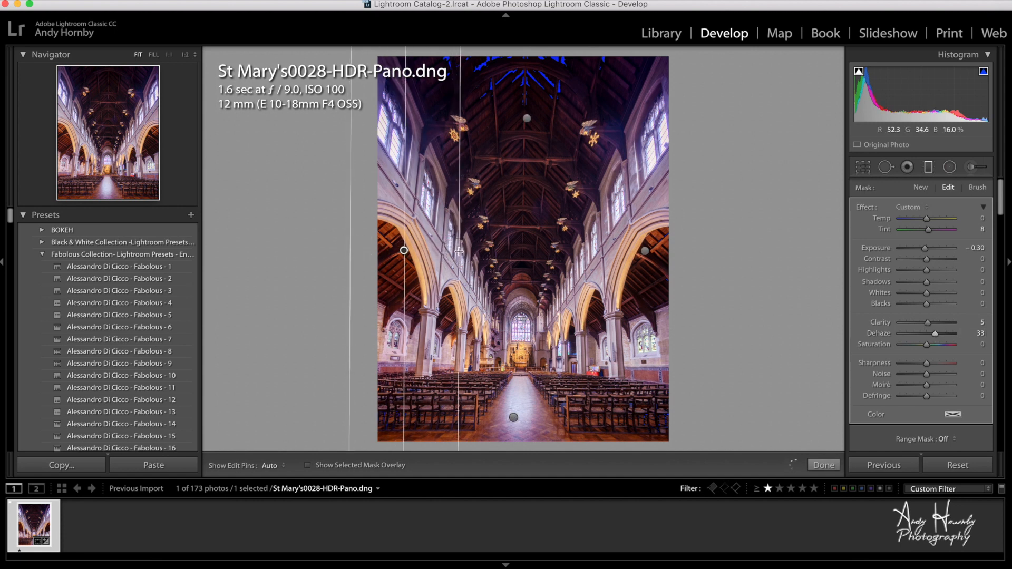
- Draw a radial filter around the altar, turn off Invert and darken the area outside it with exposure -0.41
click(954, 168)
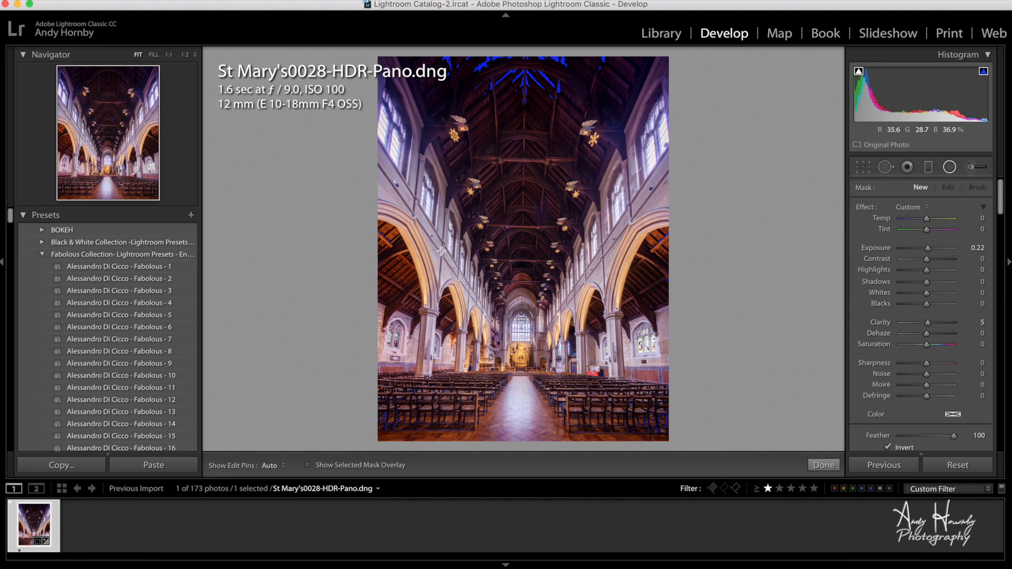
drag(520, 346, 559, 393)
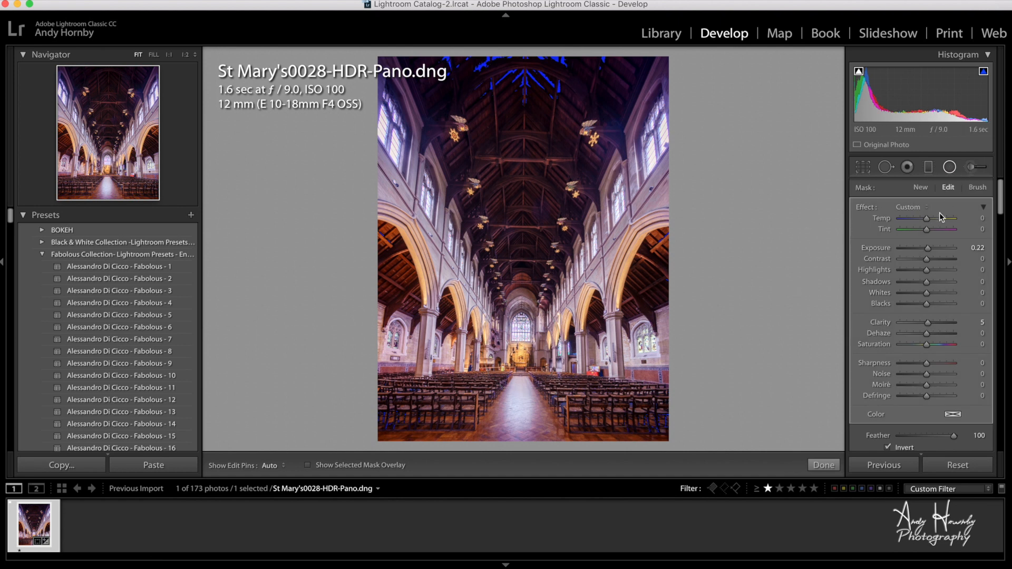
double_click(926, 248)
drag(926, 251, 923, 251)
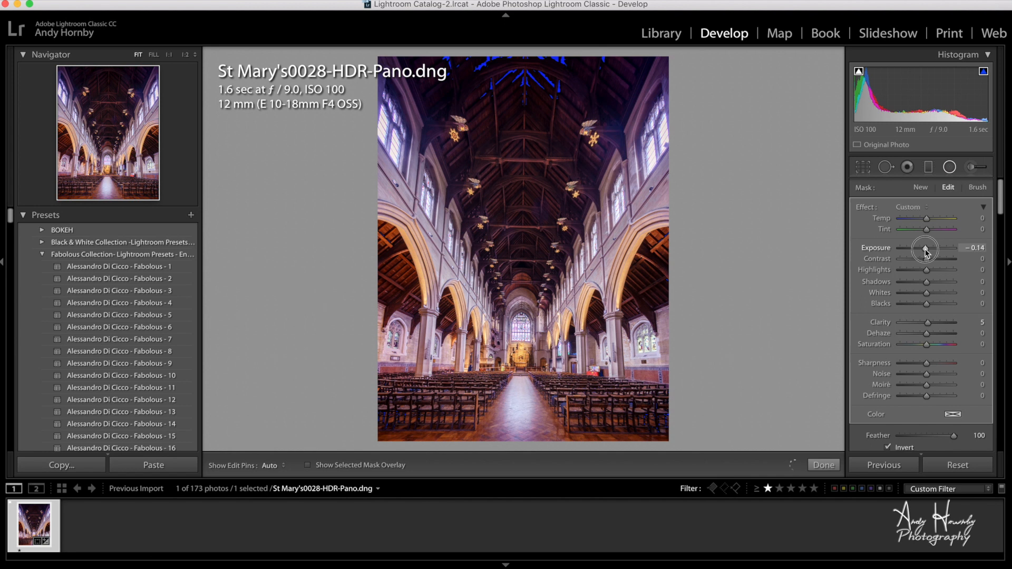
click(888, 449)
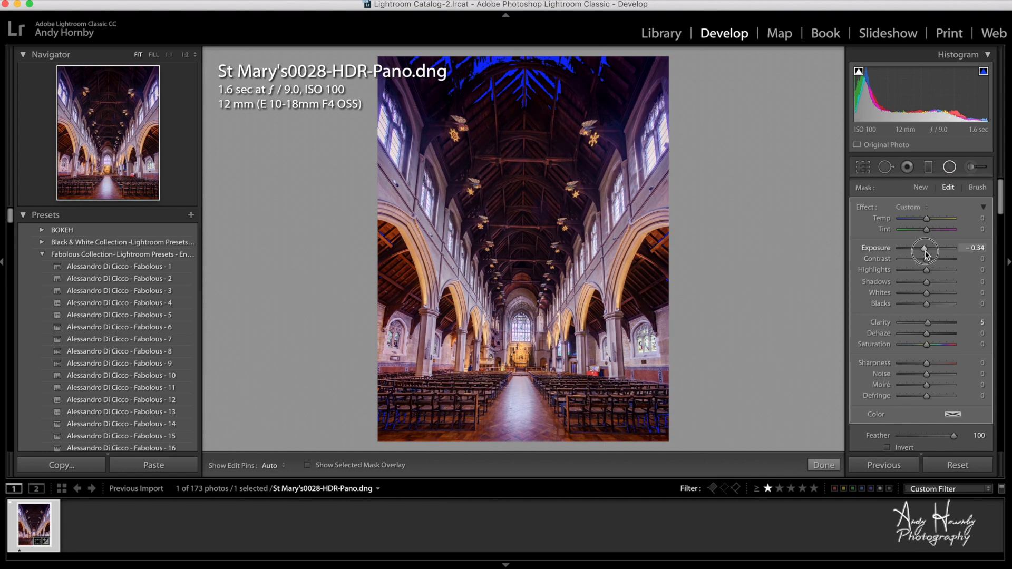
drag(927, 254, 926, 254)
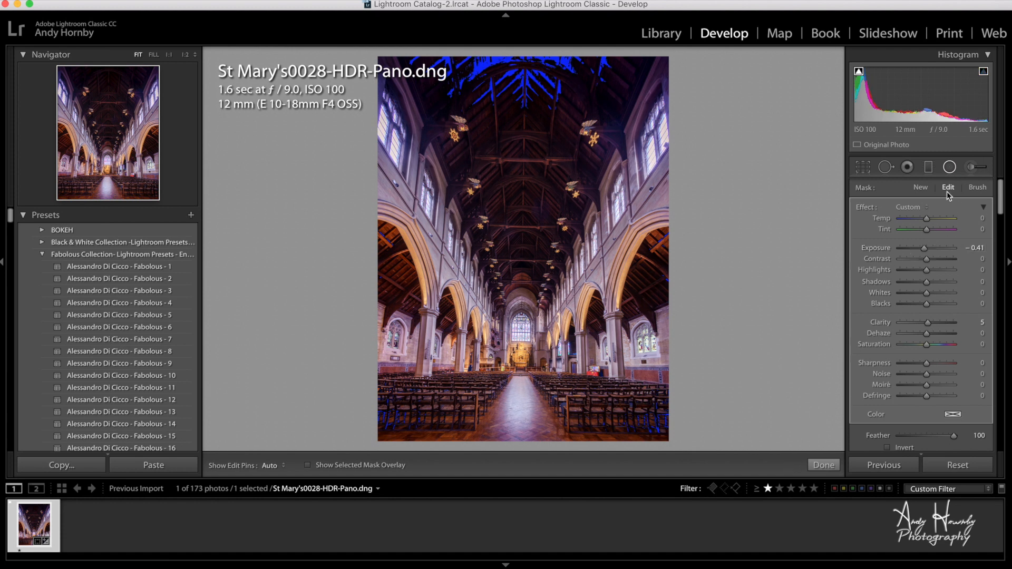
- Add a second, inverted radial filter around the altar and warm it to a temp of 8
click(920, 188)
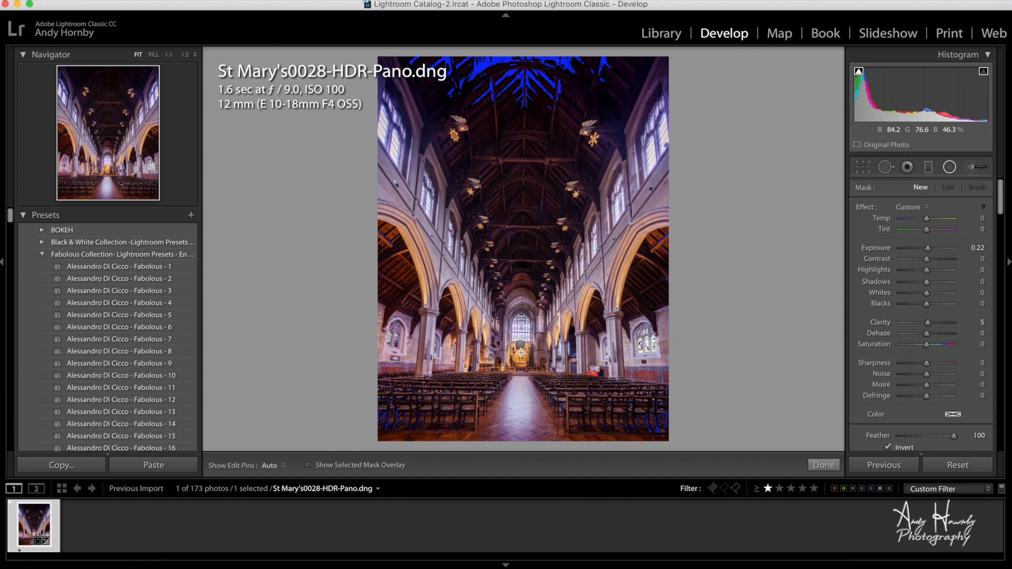
click(544, 377)
drag(544, 377, 559, 390)
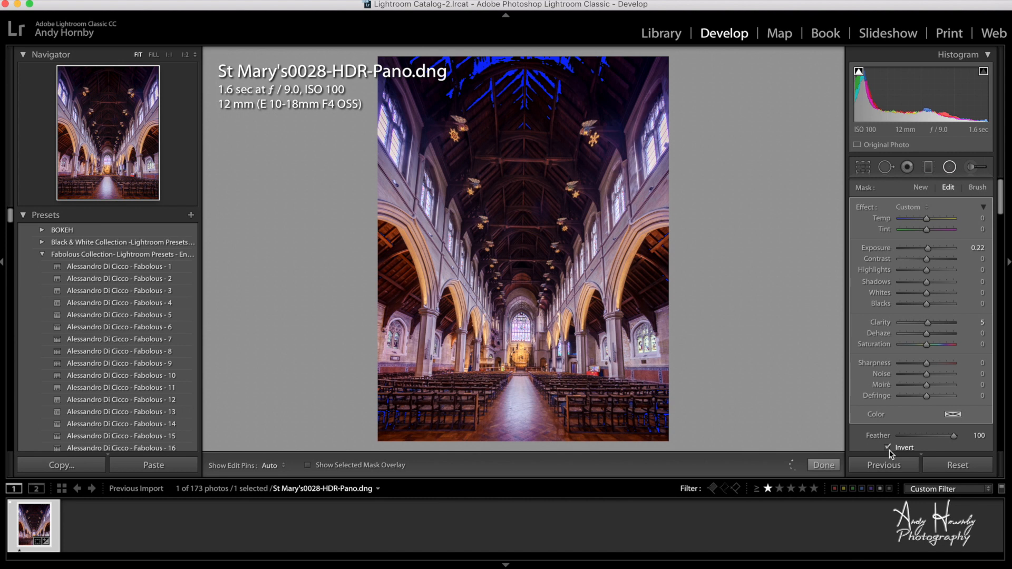
drag(927, 220, 929, 221)
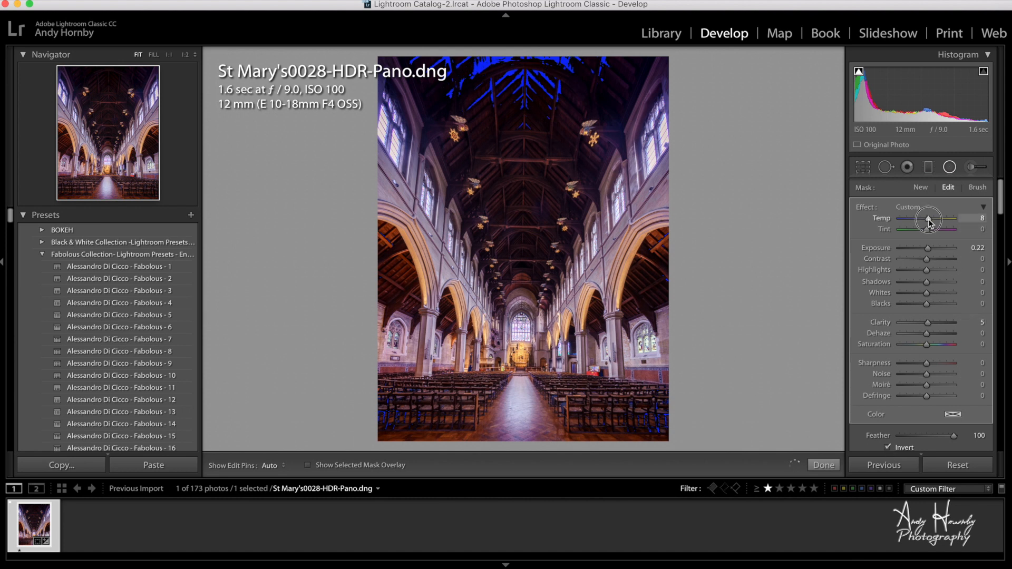
- Set the altar's warm radial filter to temp 12 and exposure 0.75, stretch it taller and move it up over the chancel window
drag(928, 249, 932, 222)
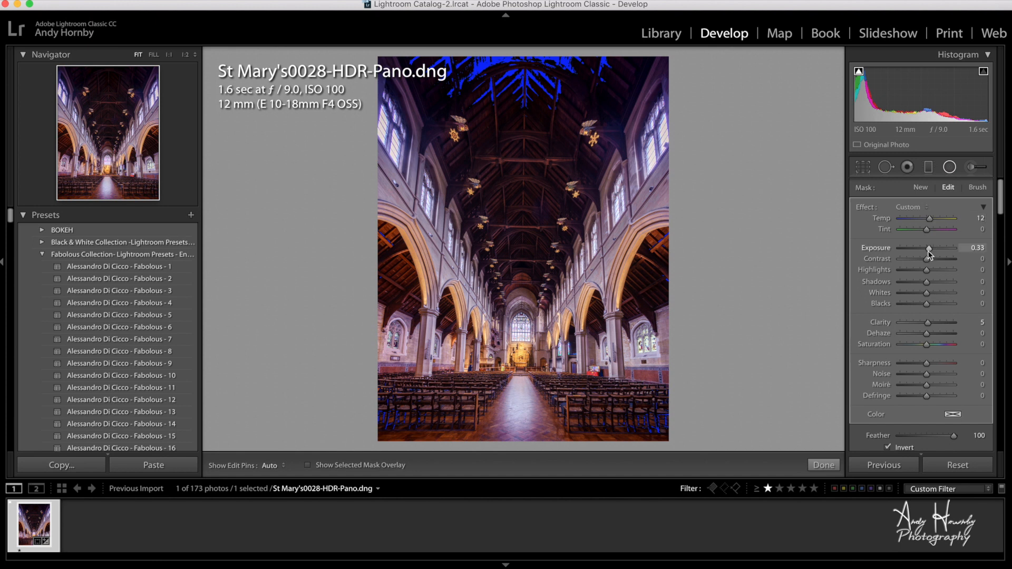
drag(930, 250, 934, 256)
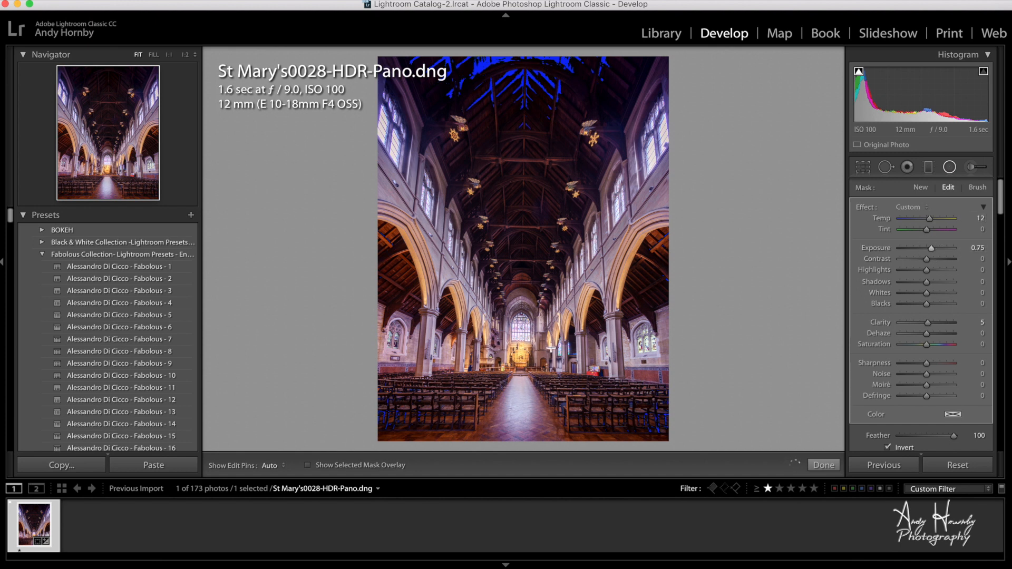
drag(522, 309, 520, 289)
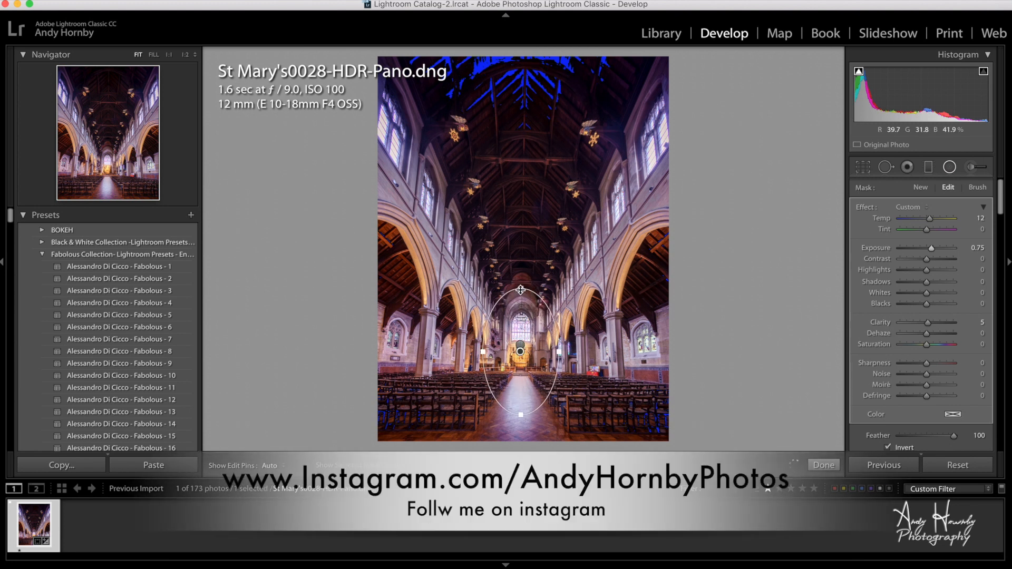
drag(520, 350, 520, 333)
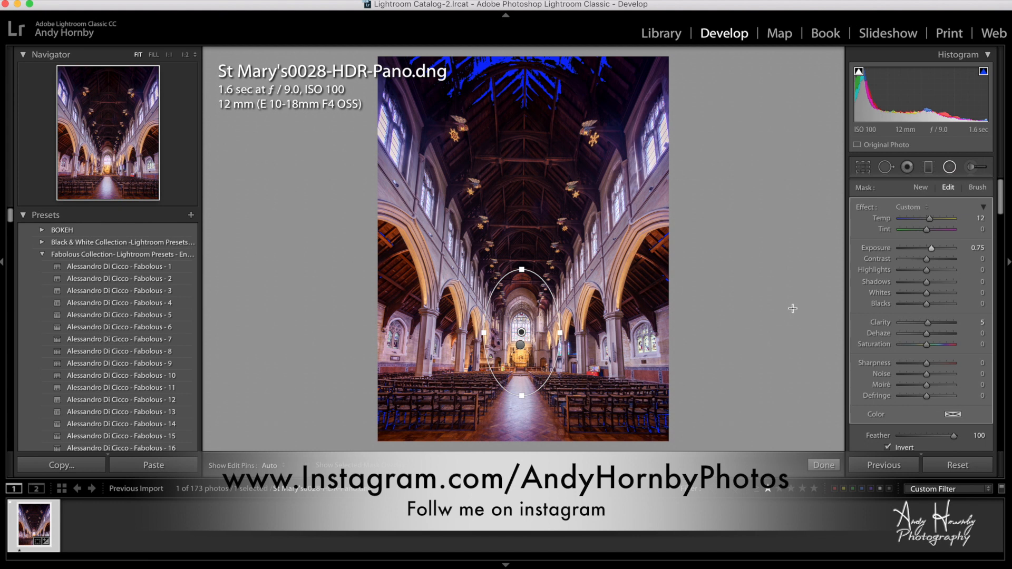
- Add a new radial filter over the upper wall on the photo's right side and brighten it with exposure 1.35
click(920, 188)
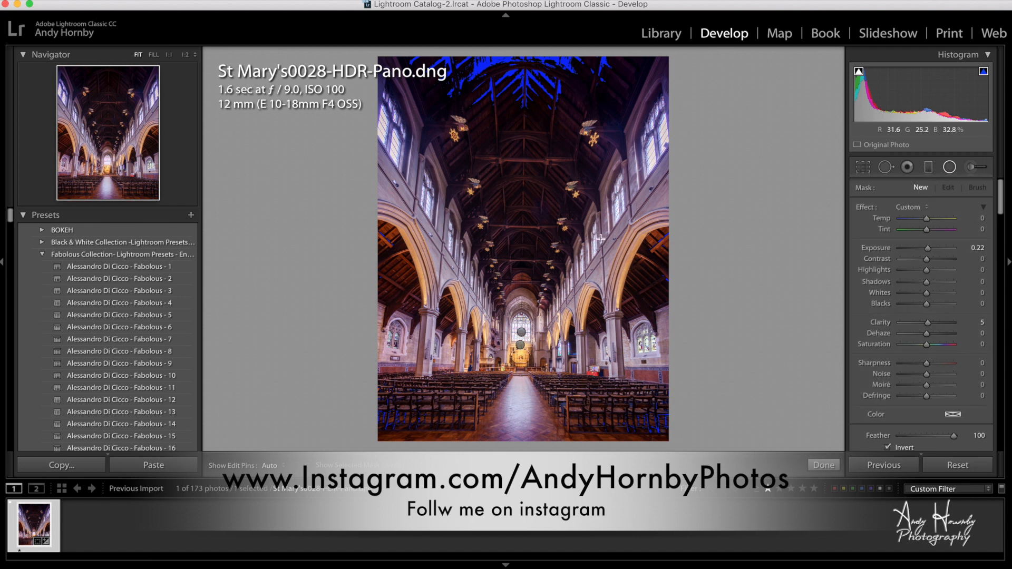
drag(600, 237, 624, 291)
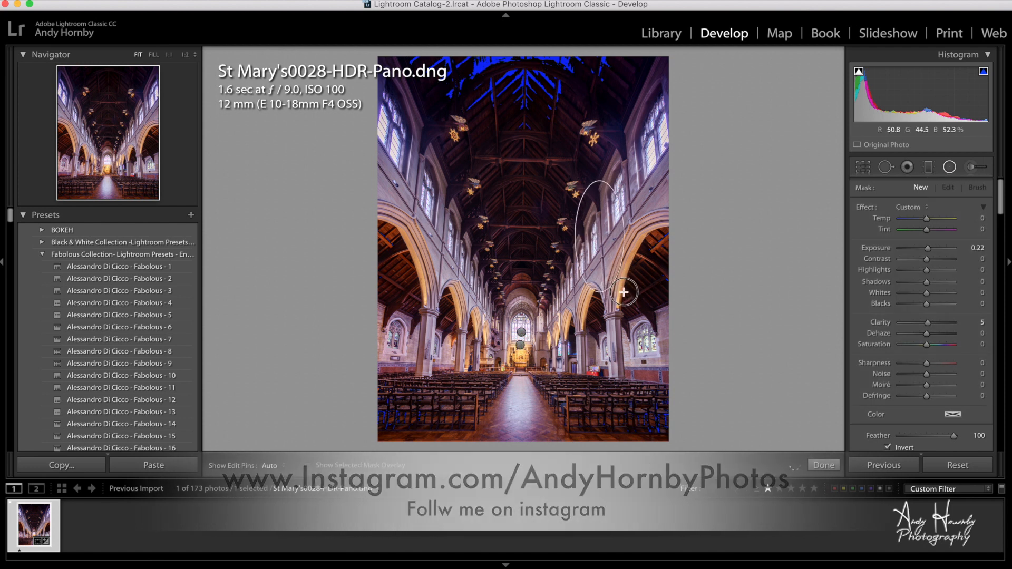
drag(599, 236, 607, 256)
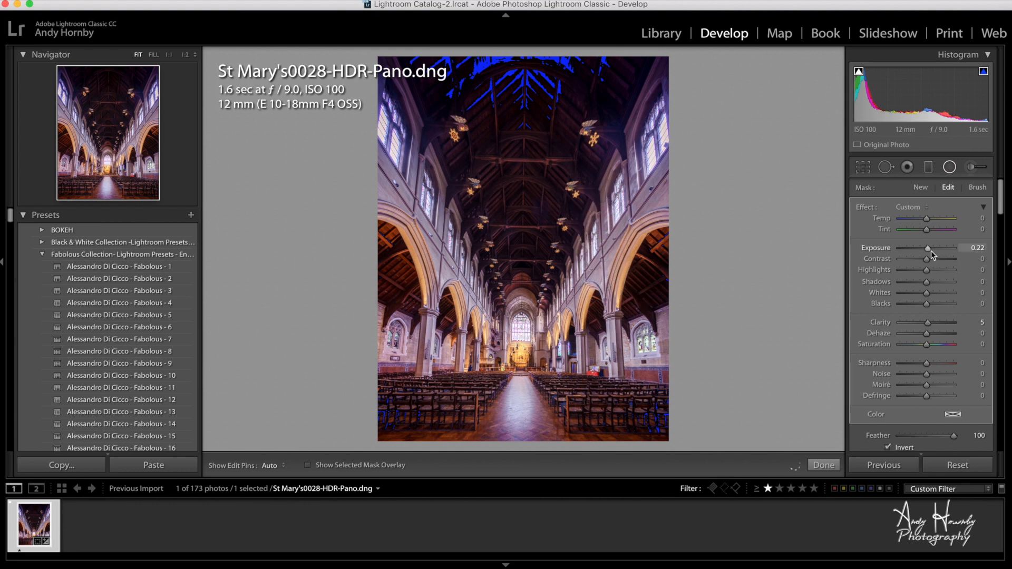
drag(928, 251, 936, 249)
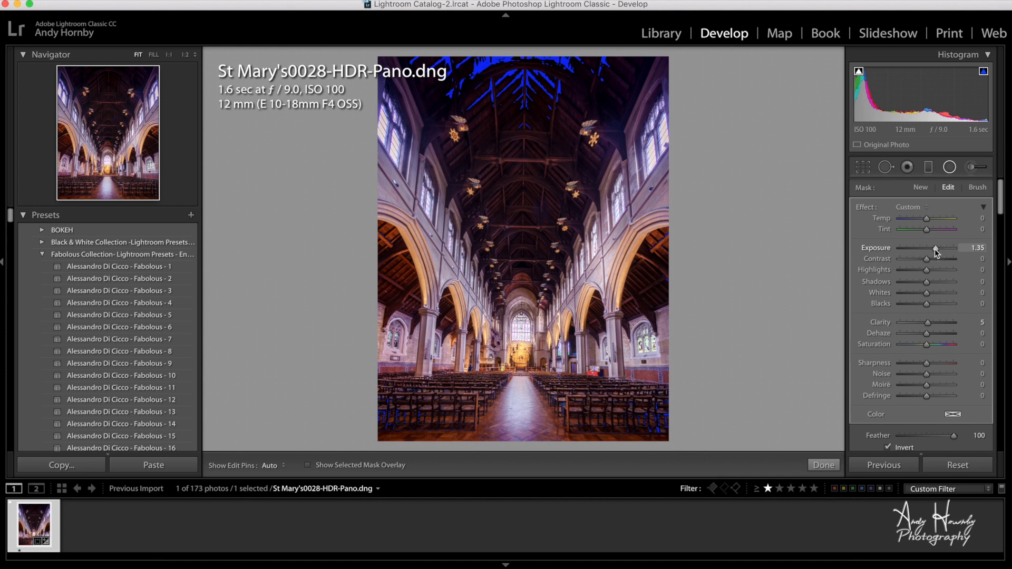
- Duplicate the upper-wall radial filter onto the matching wall on the photo's left side
key(alt)
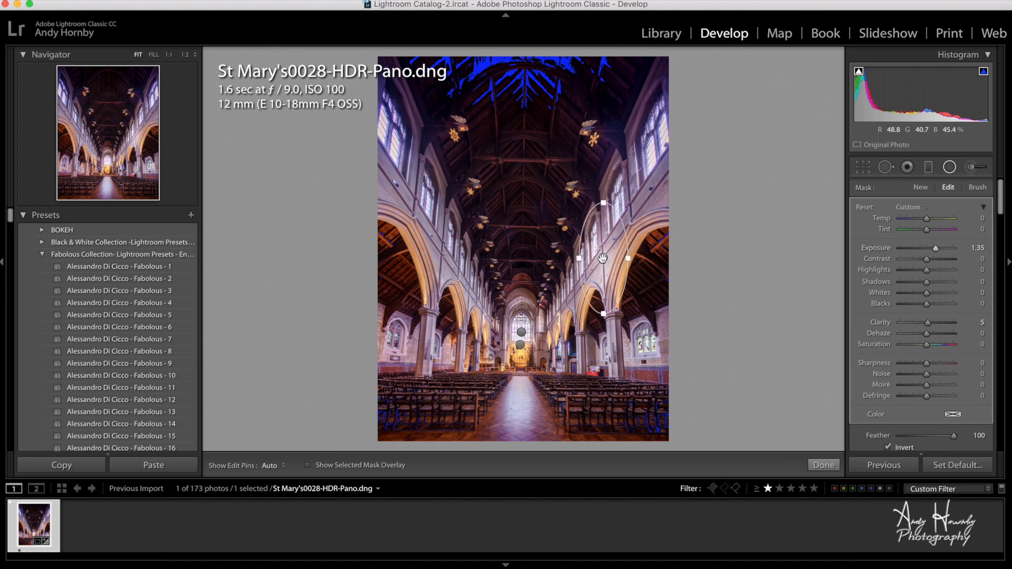
key(alt)
drag(603, 258, 441, 248)
right_click(440, 248)
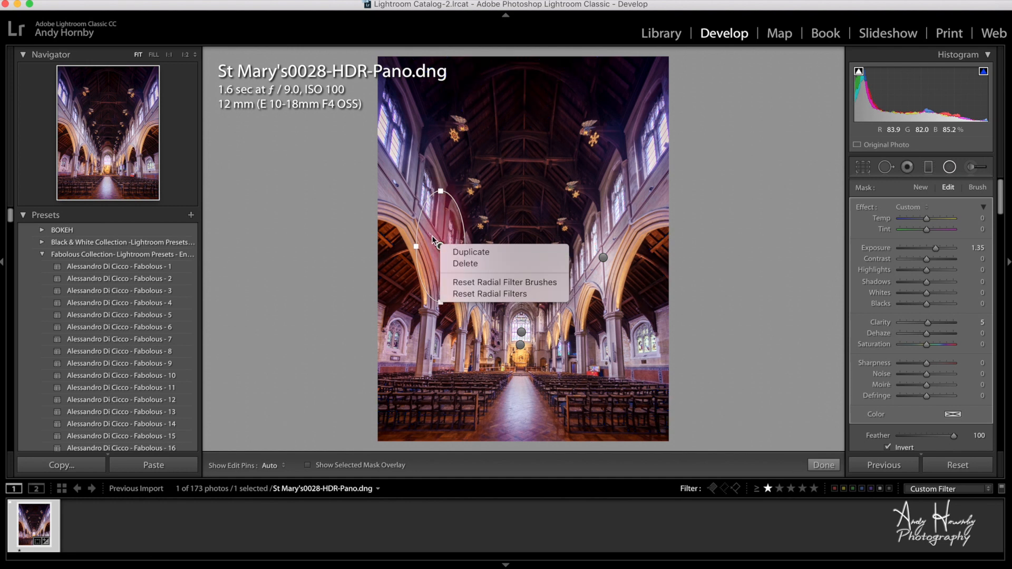
click(431, 240)
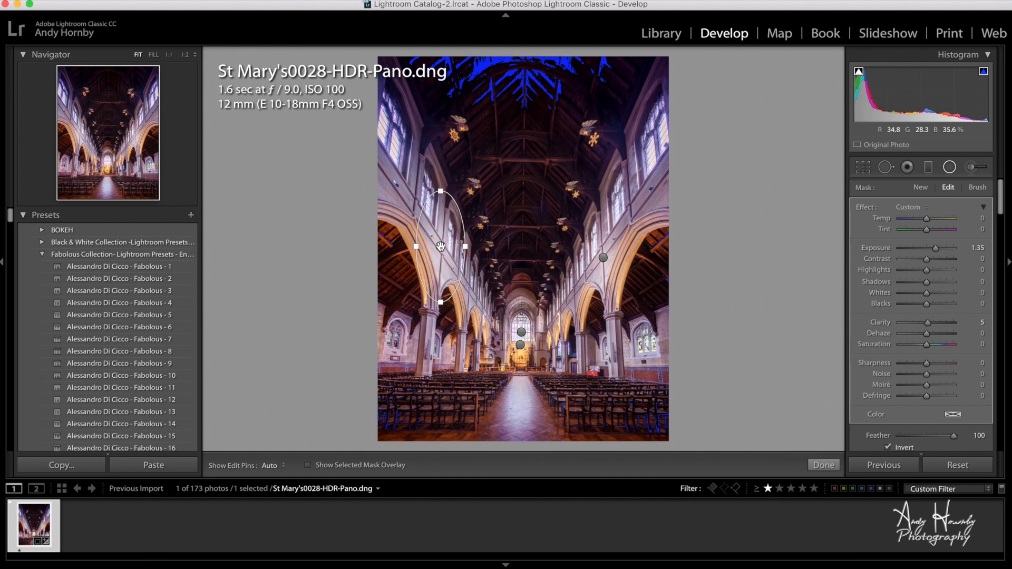
- Duplicate the wall filter onto the middle of the ceiling, set its exposure to 2.07 and reshape it into a wide, flat ellipse
drag(440, 247, 524, 241)
key(alt)
drag(936, 249, 942, 249)
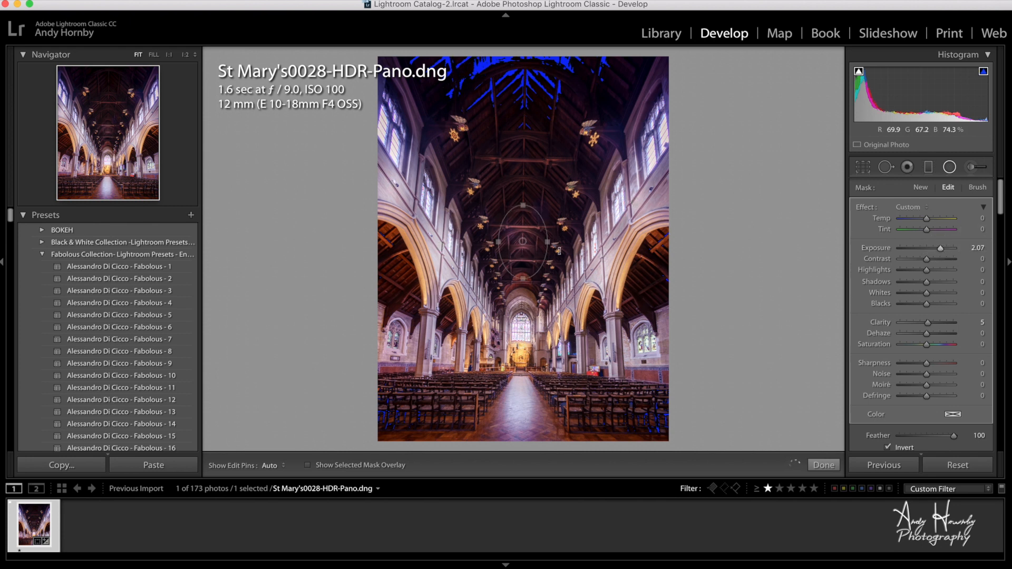
drag(549, 243, 568, 242)
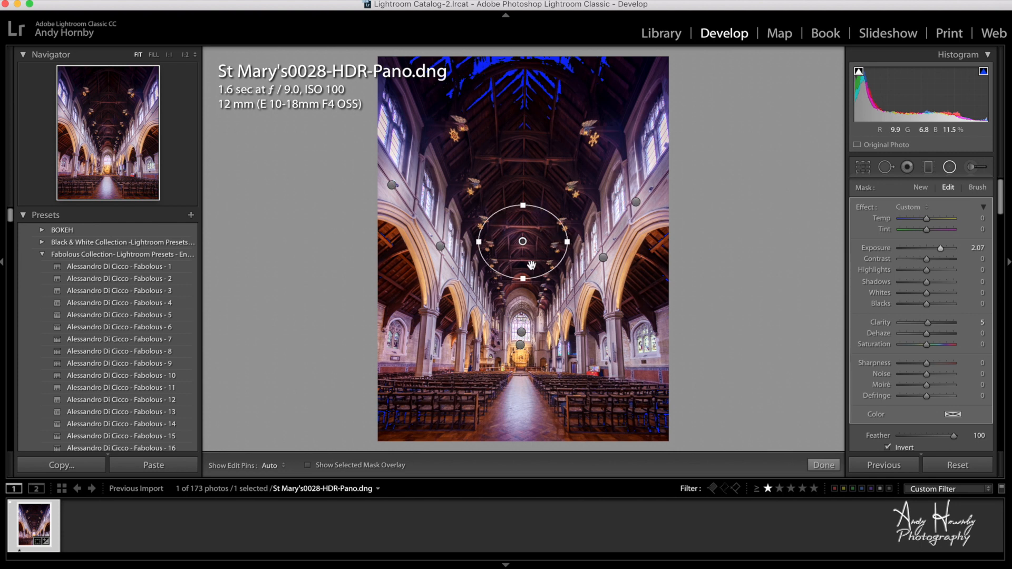
drag(523, 278, 524, 264)
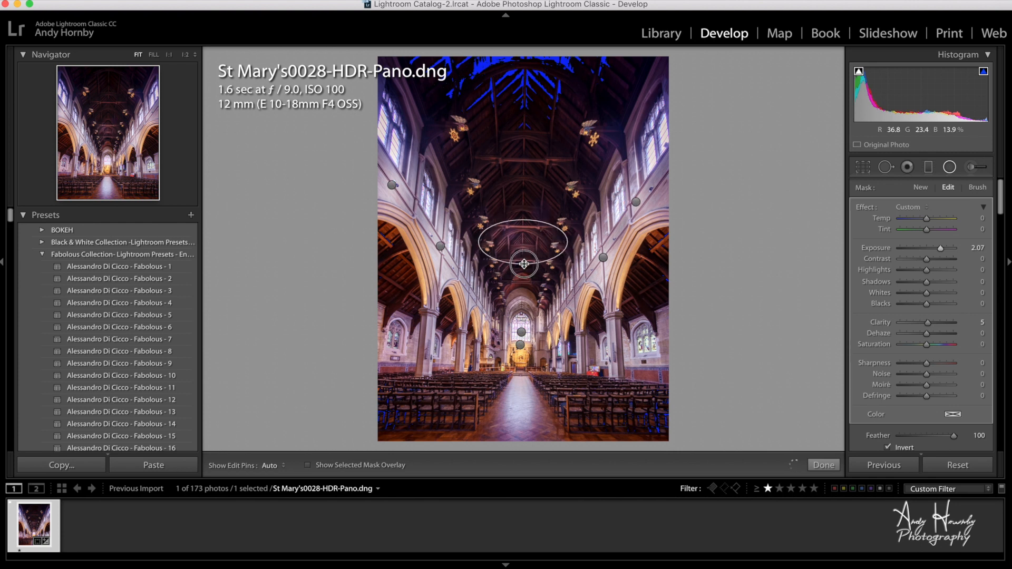
- Duplicate the ceiling filter up the roof, enlarging the topmost copy, and place a smaller copy just above the chancel arch
key(alt)
drag(522, 241, 523, 193)
drag(523, 193, 526, 163)
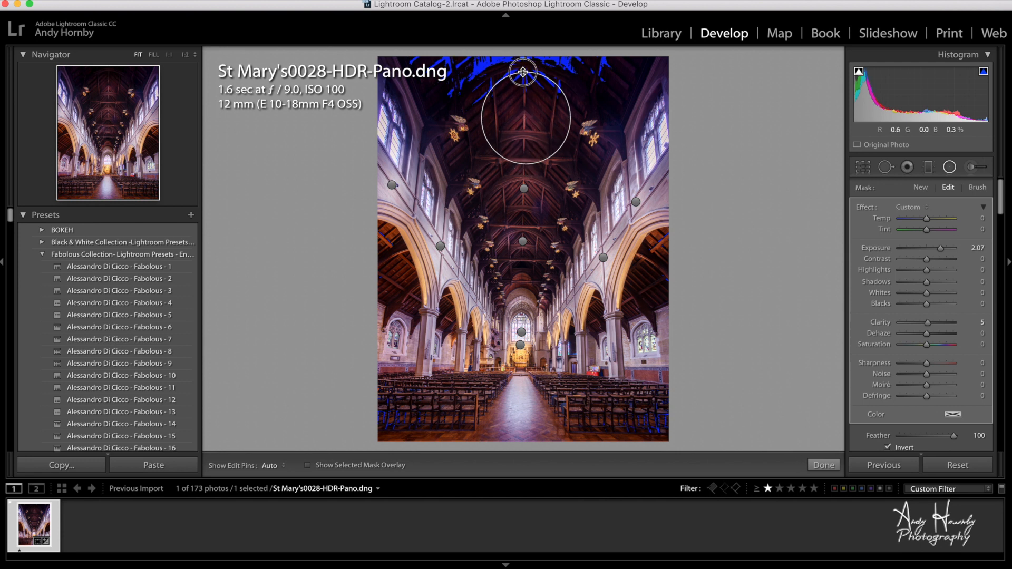
drag(525, 118, 525, 111)
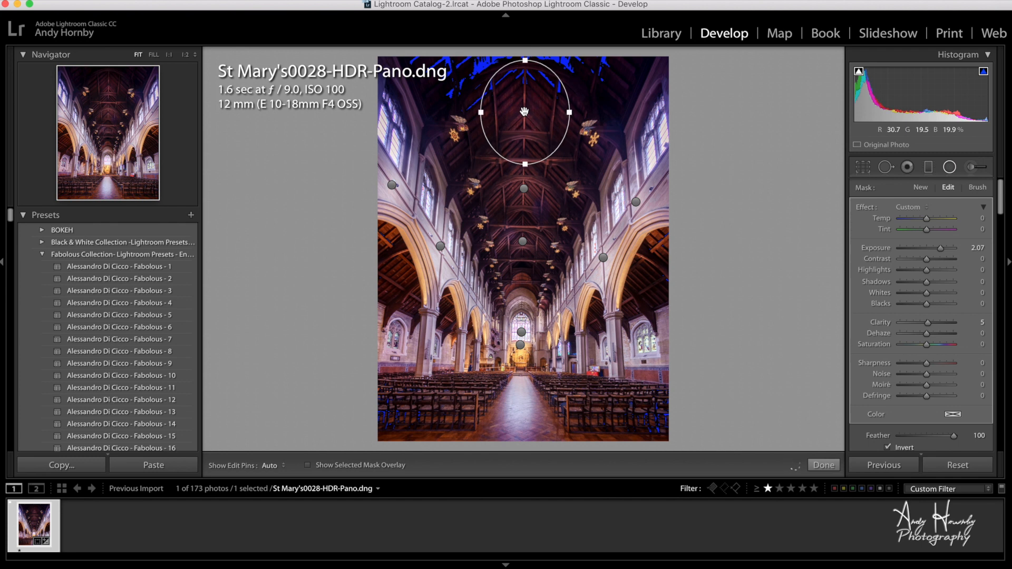
click(522, 242)
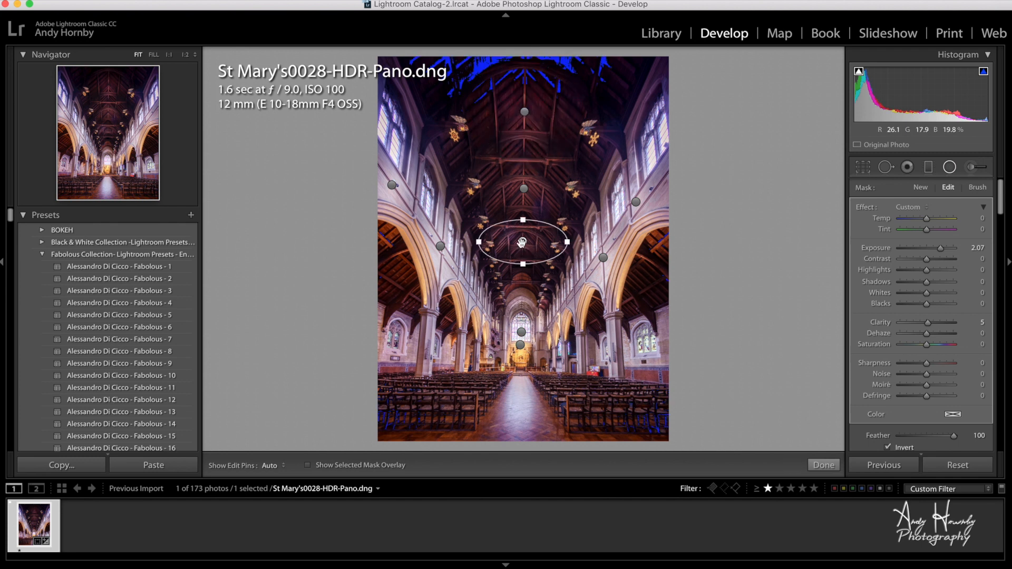
drag(522, 242, 522, 267)
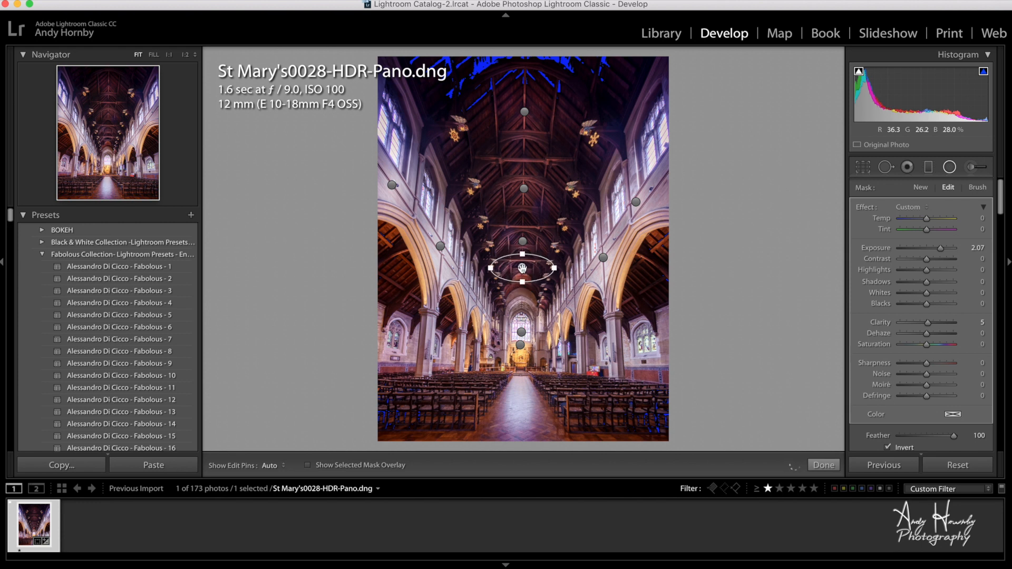
drag(521, 268, 522, 267)
- Compare the photo with the radial filters switched off and on
click(440, 245)
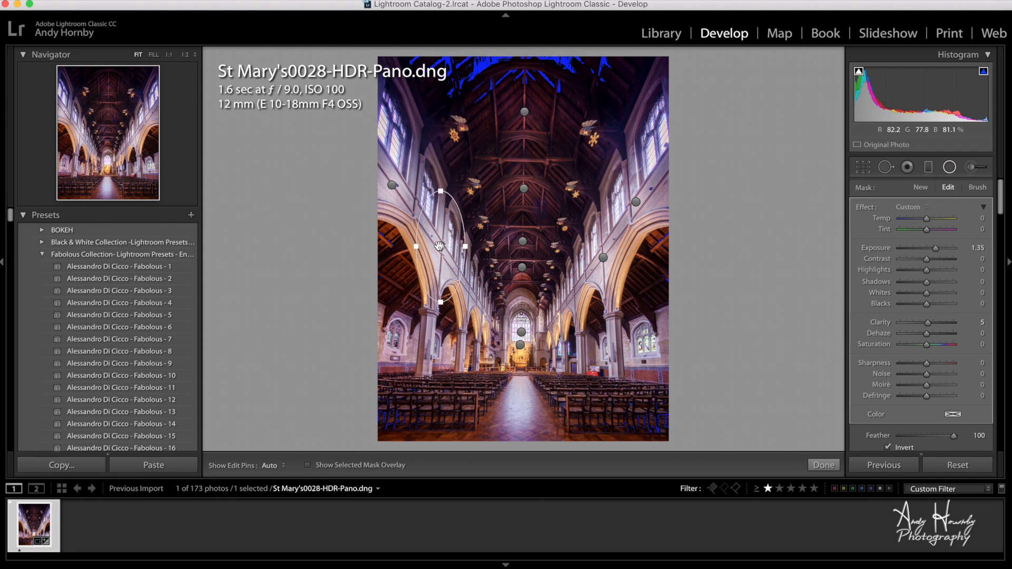
click(951, 170)
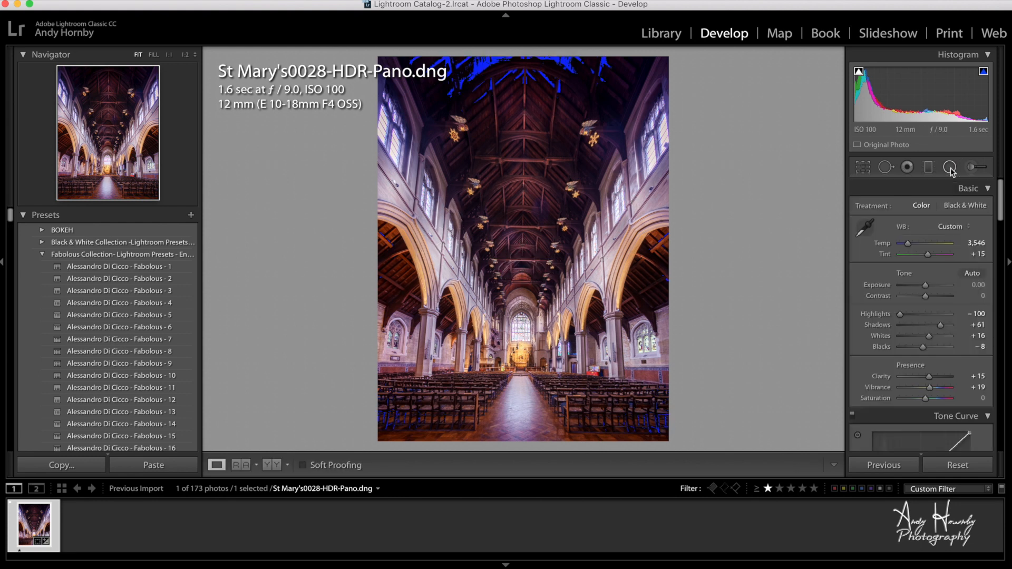
click(951, 169)
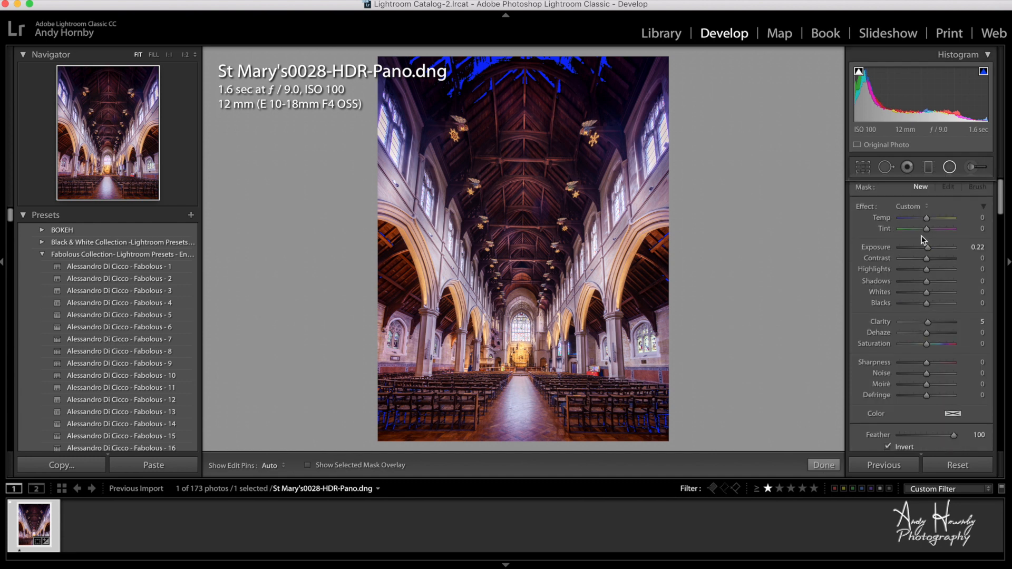
scroll(924, 241, down, 3)
click(858, 415)
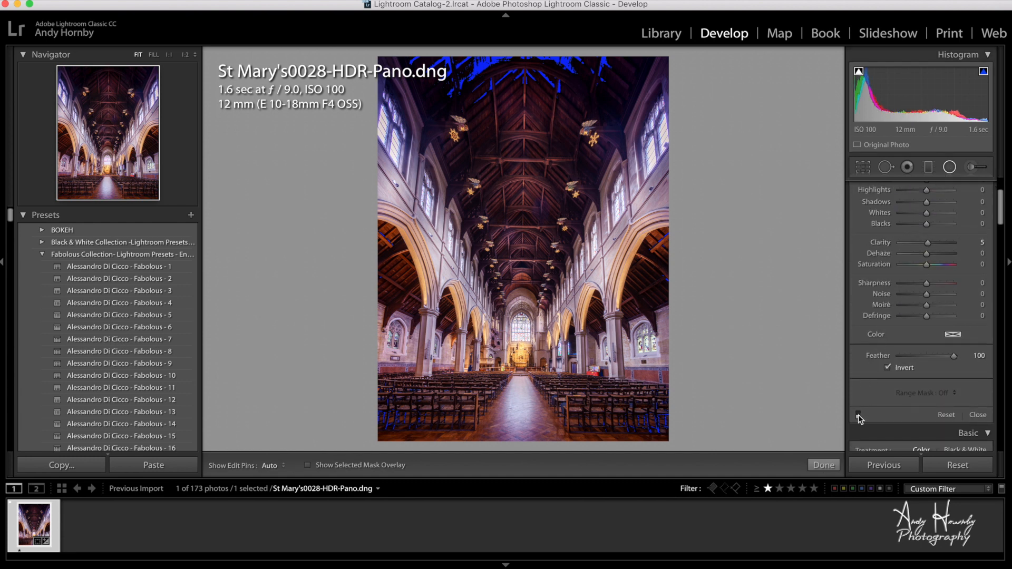
click(859, 415)
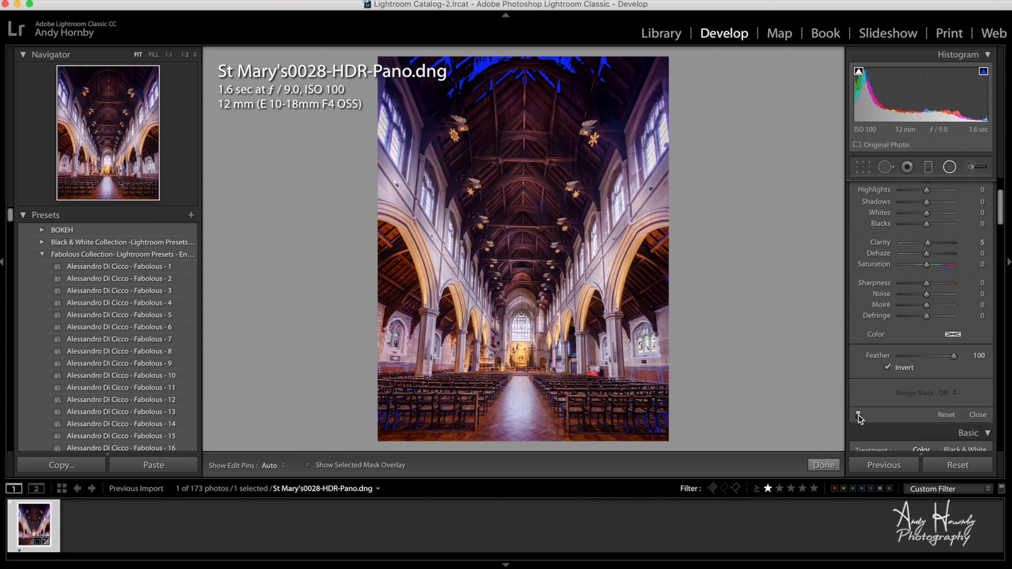
click(858, 415)
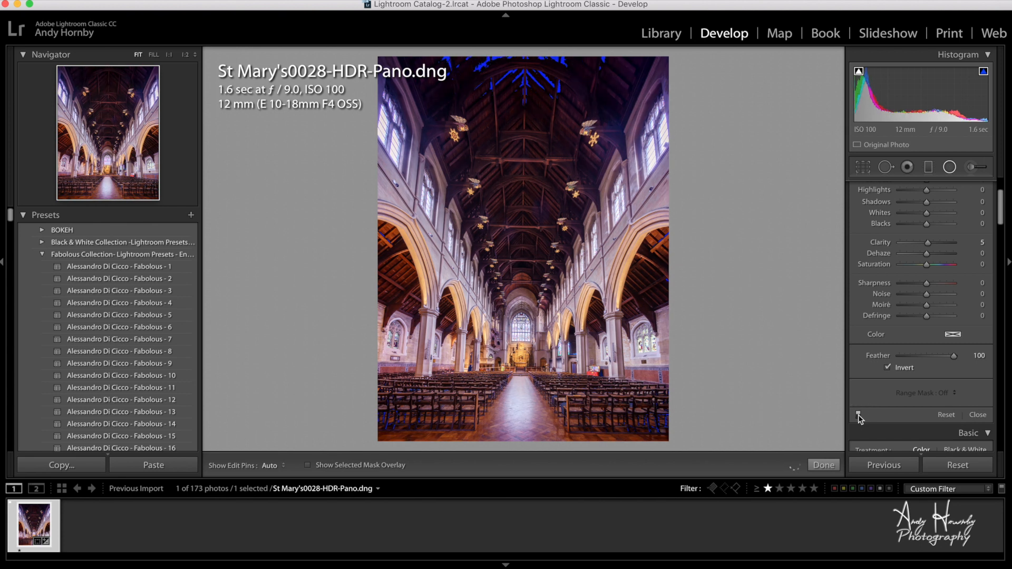
click(858, 415)
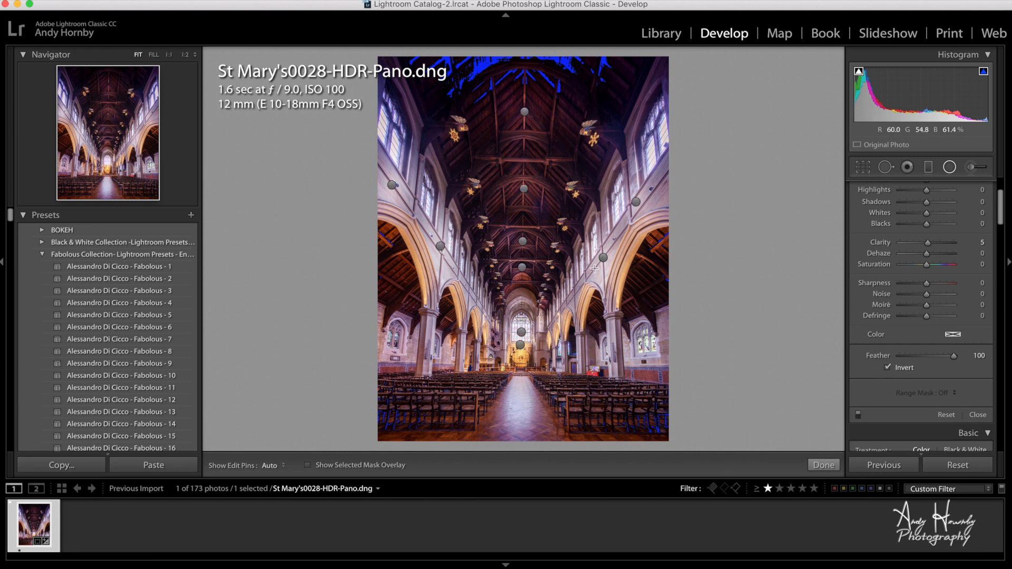
- Duplicate the right wall's radial filter onto the right aisle window with exposure 0.35, and copy that onto the left aisle window
click(602, 259)
drag(602, 260, 640, 346)
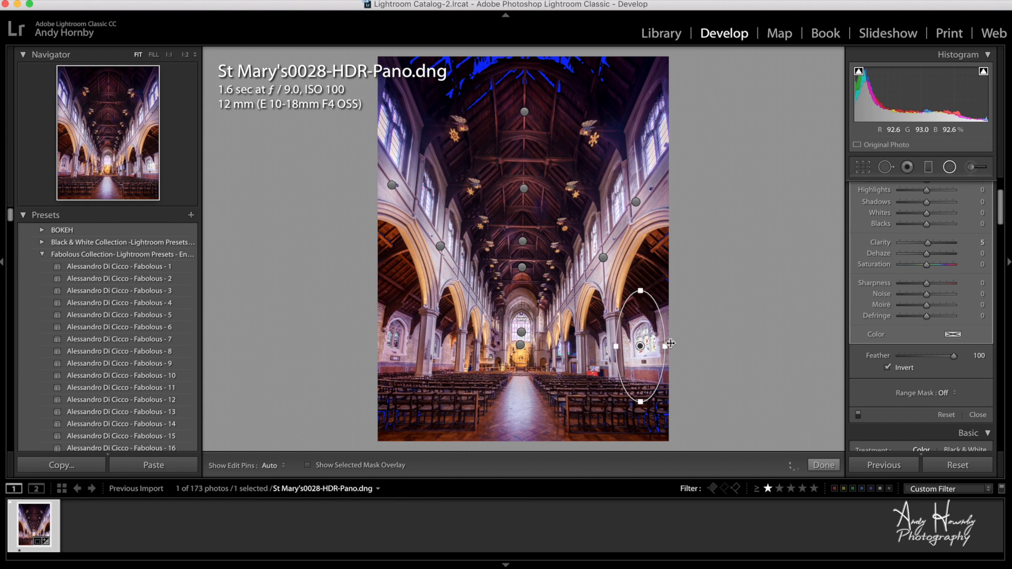
scroll(955, 248, up, 5)
drag(938, 255, 924, 251)
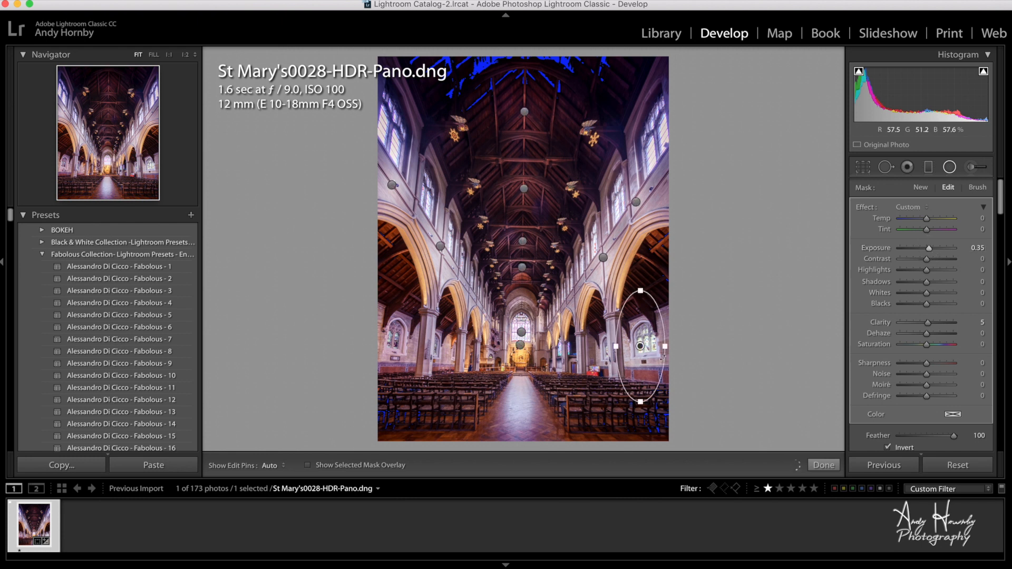
click(393, 338)
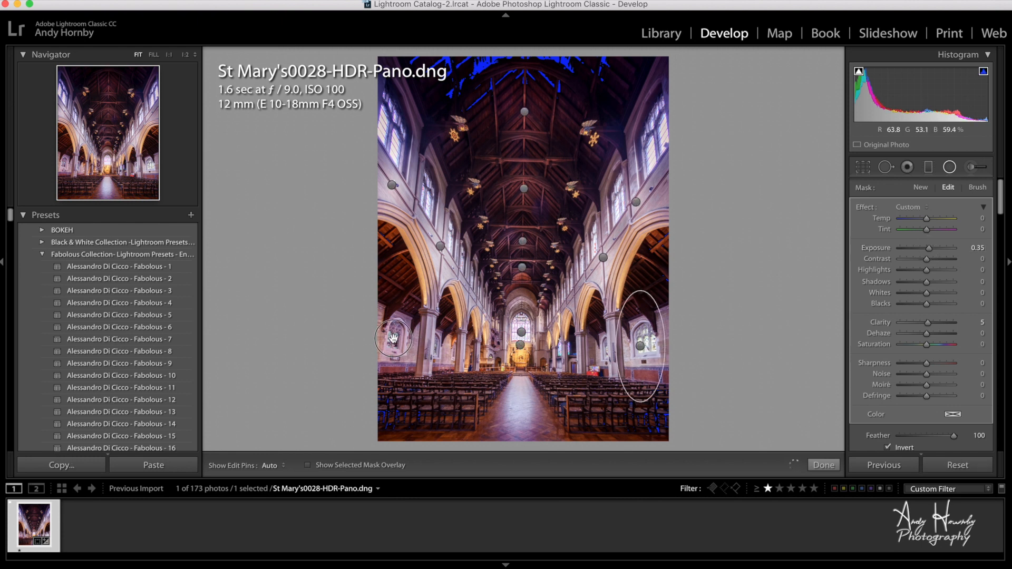
mouse_move(392, 338)
mouse_down()
mouse_move(389, 274)
mouse_move(401, 323)
mouse_move(394, 339)
mouse_up()
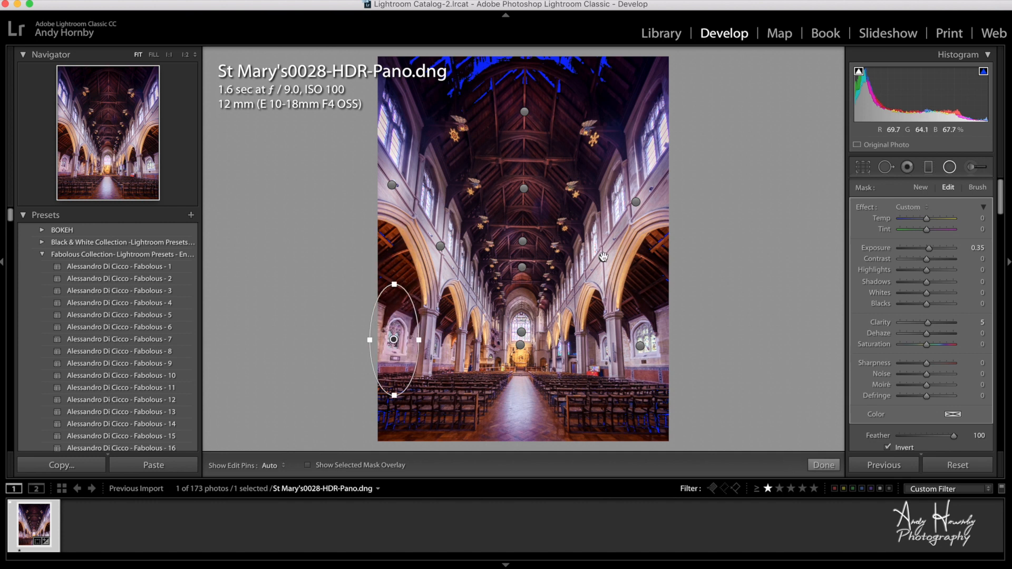
- Duplicate the small ceiling filter with exposure 2.07 onto the dark side-aisle roofs inside the right and left arches
click(522, 267)
key(alt)
drag(606, 284, 648, 263)
drag(692, 291, 433, 248)
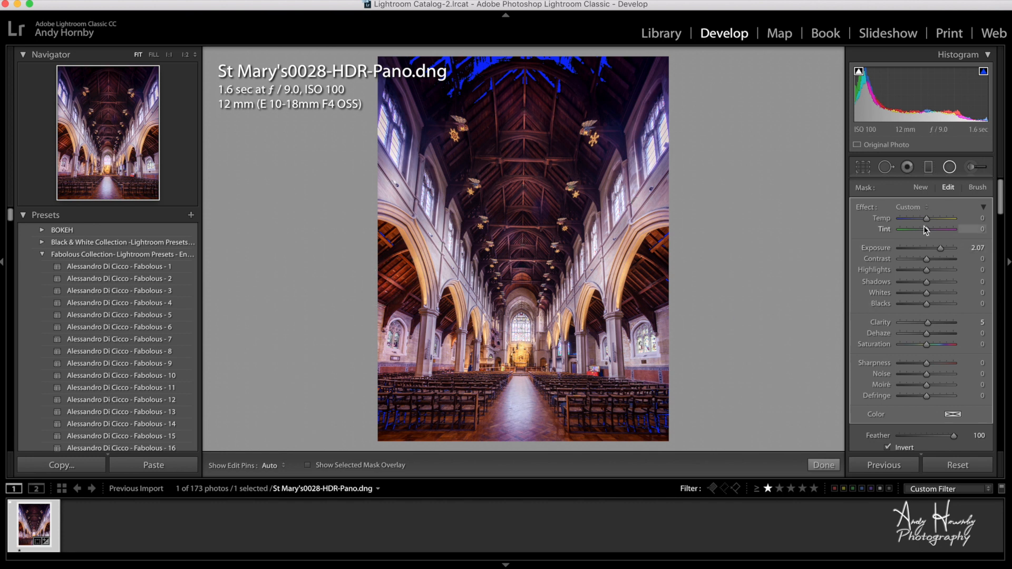
- Add a narrow radial filter along the central aisle floor, reset its exposure to 0.00 and warm it to temp 38
click(920, 188)
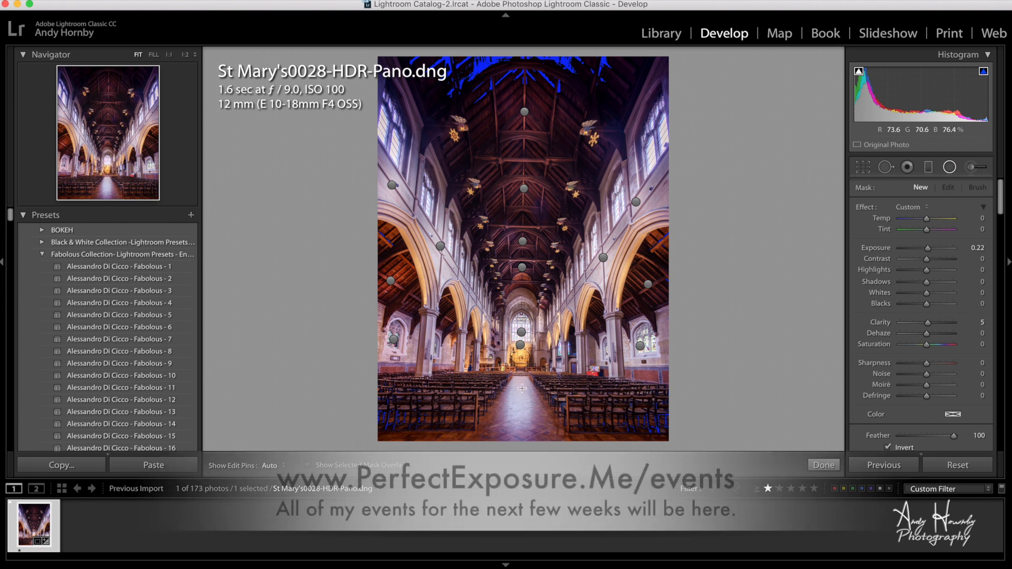
drag(520, 393, 536, 440)
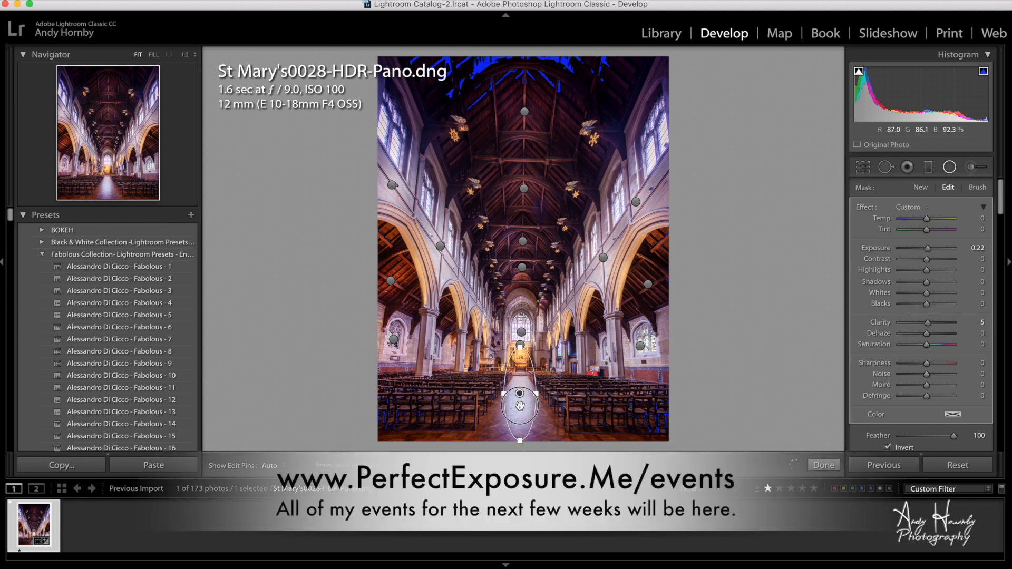
drag(520, 395, 520, 406)
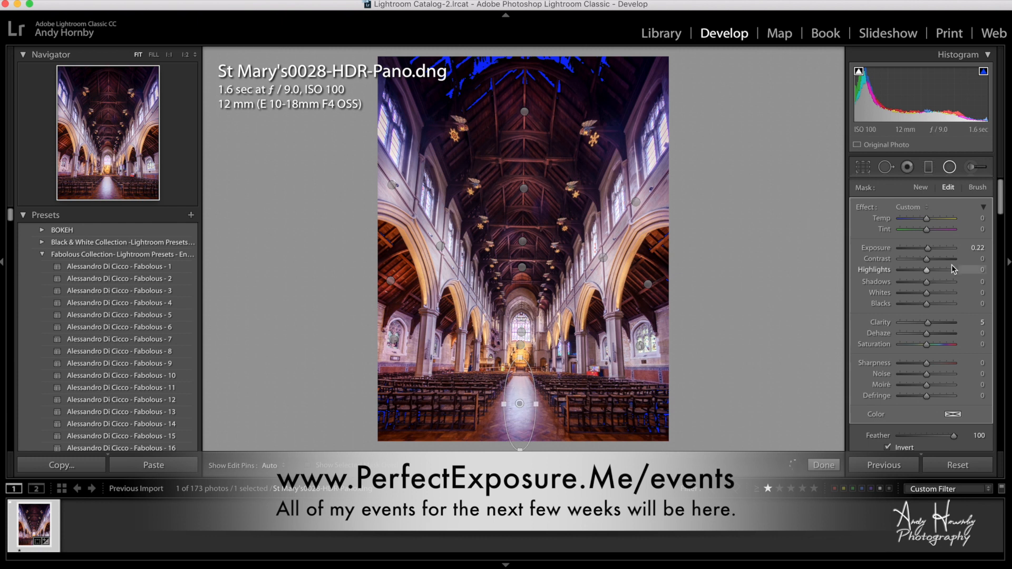
drag(929, 251, 935, 224)
double_click(929, 252)
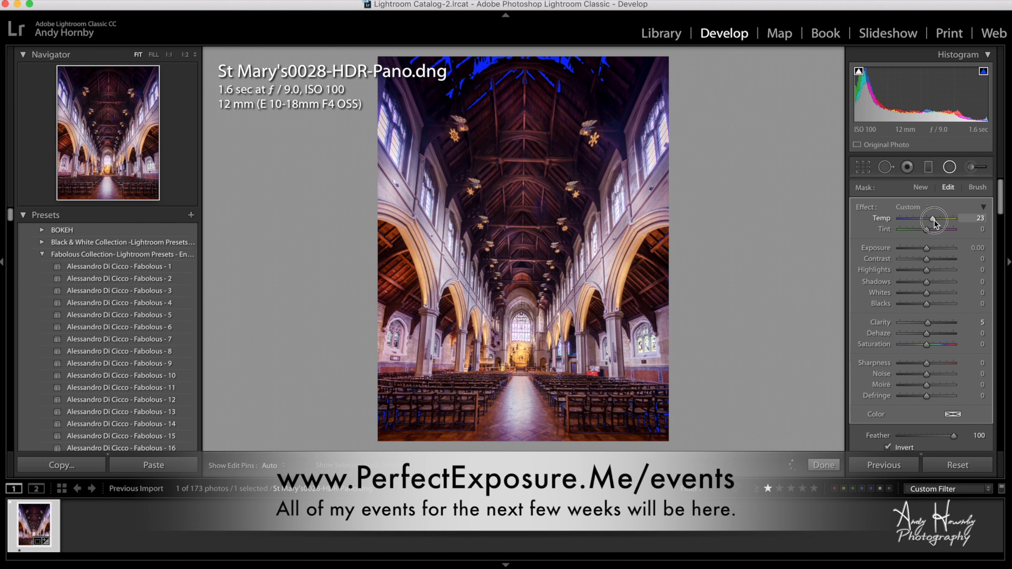
drag(934, 224, 939, 224)
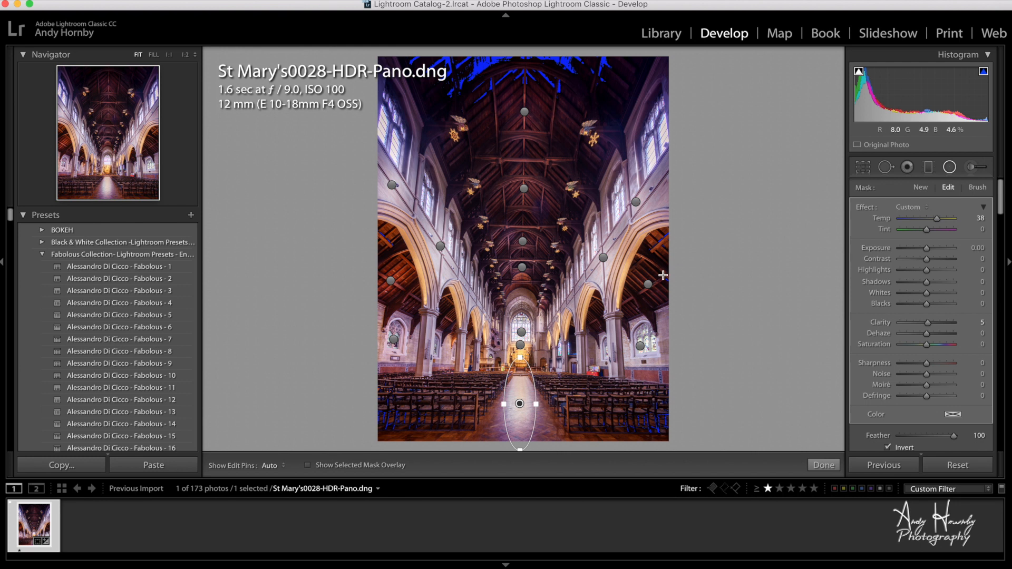
- Close the radial filter tool and inspect the ceiling at full size, from the upper roof beams down to the altar
click(951, 169)
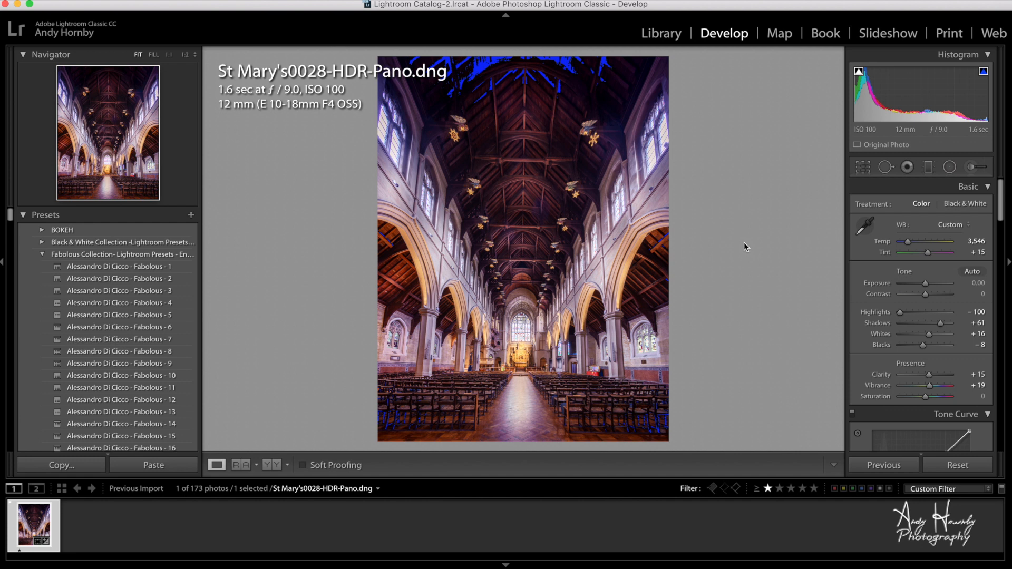
click(551, 147)
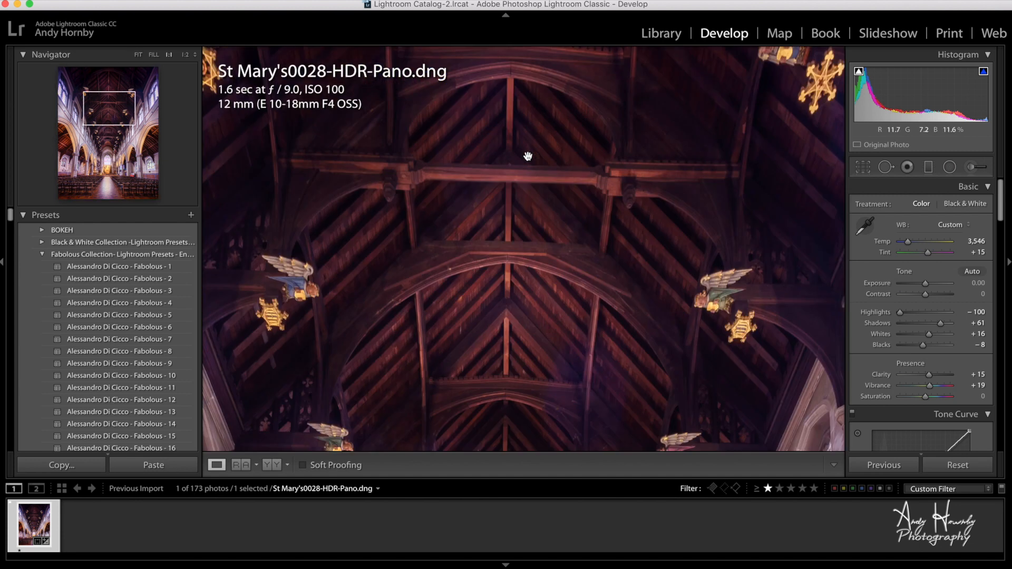
drag(515, 296, 524, 198)
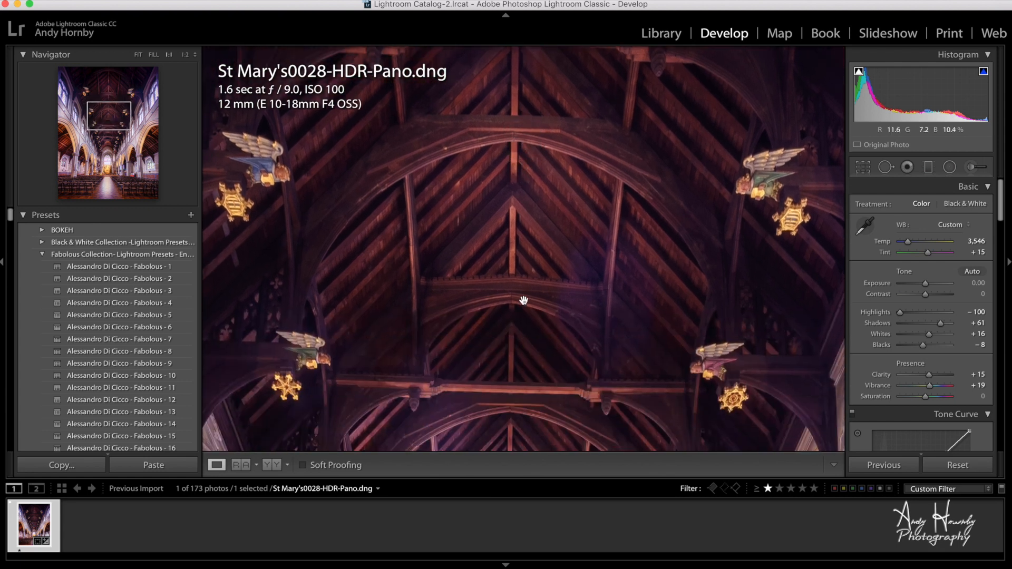
drag(524, 284, 528, 185)
drag(517, 291, 526, 192)
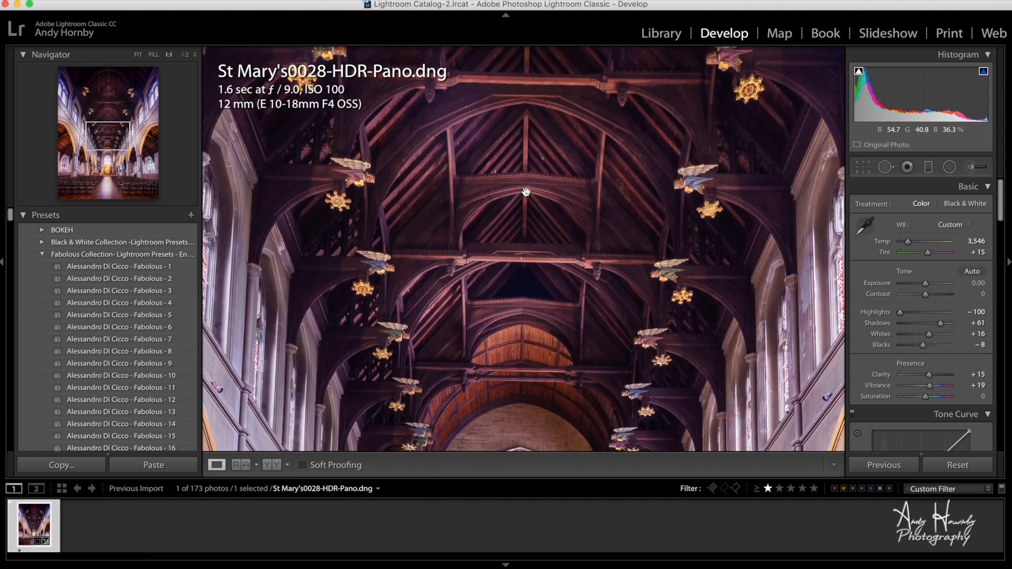
drag(525, 316, 527, 163)
drag(526, 295, 526, 195)
drag(525, 314, 529, 230)
- Set the radial filter on the stained-glass window above the altar to exposure 0.51 and whites -21
click(949, 168)
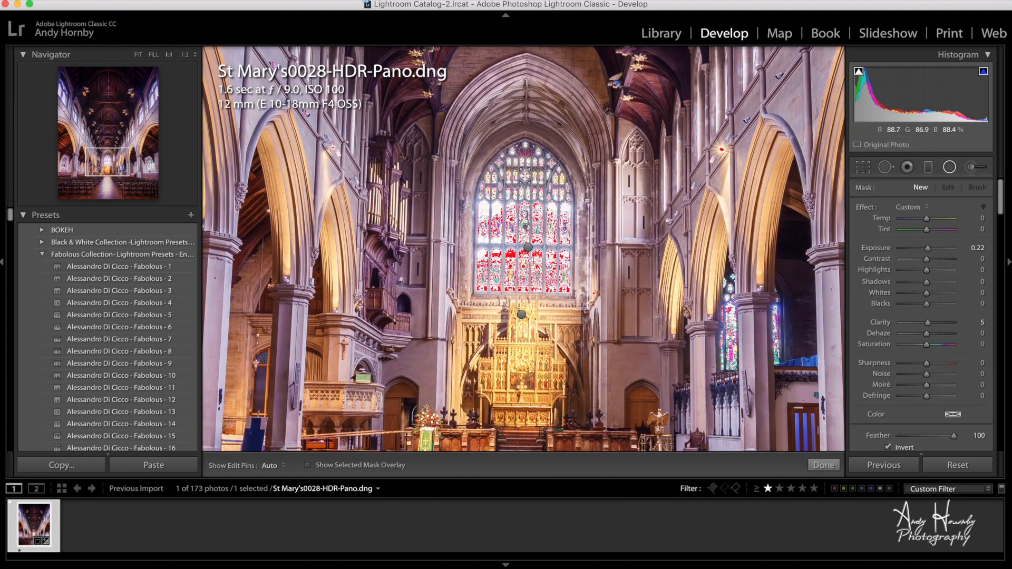
click(529, 251)
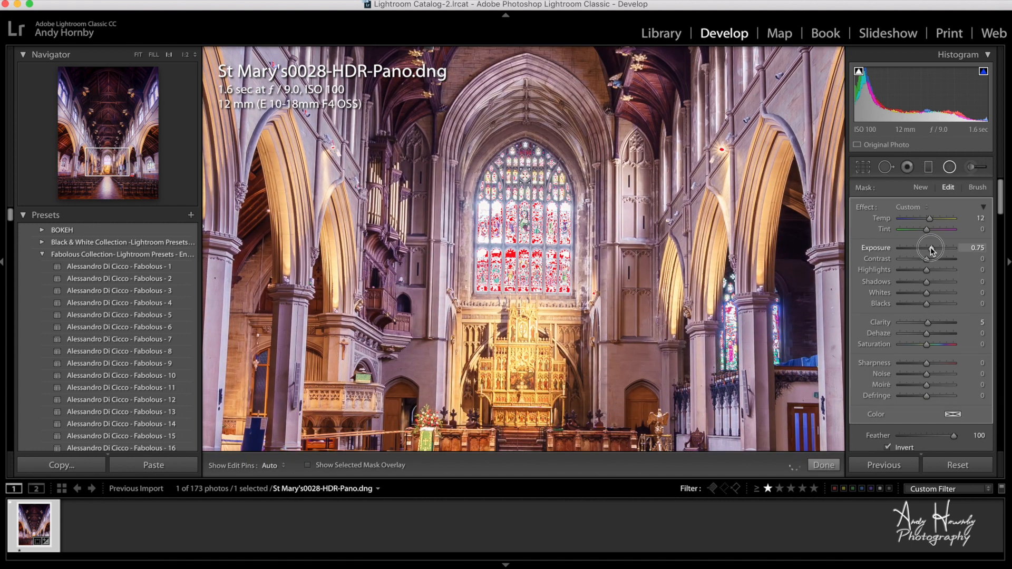
drag(931, 247, 930, 248)
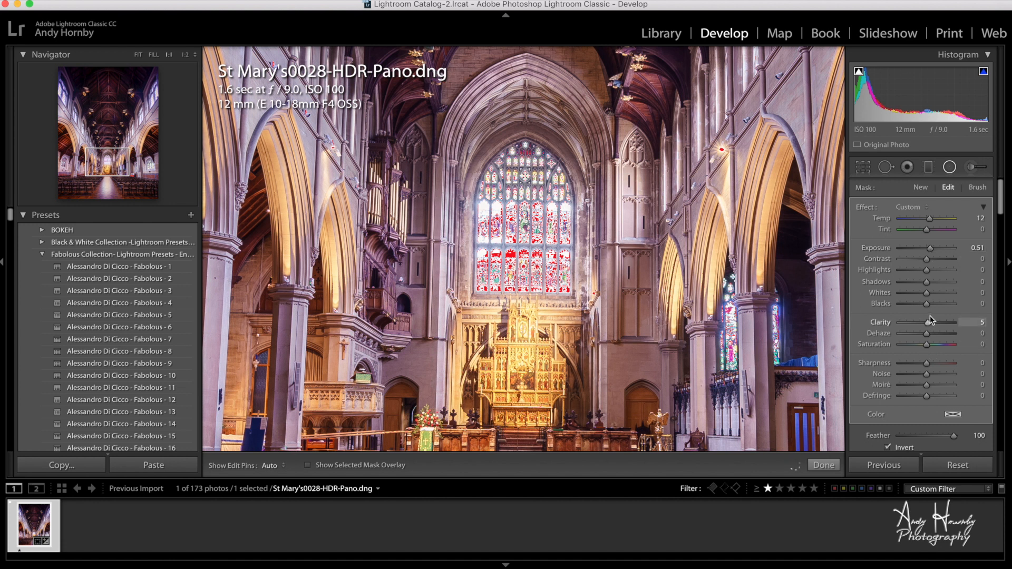
mouse_move(926, 293)
mouse_down()
mouse_move(935, 293)
mouse_move(922, 297)
mouse_up()
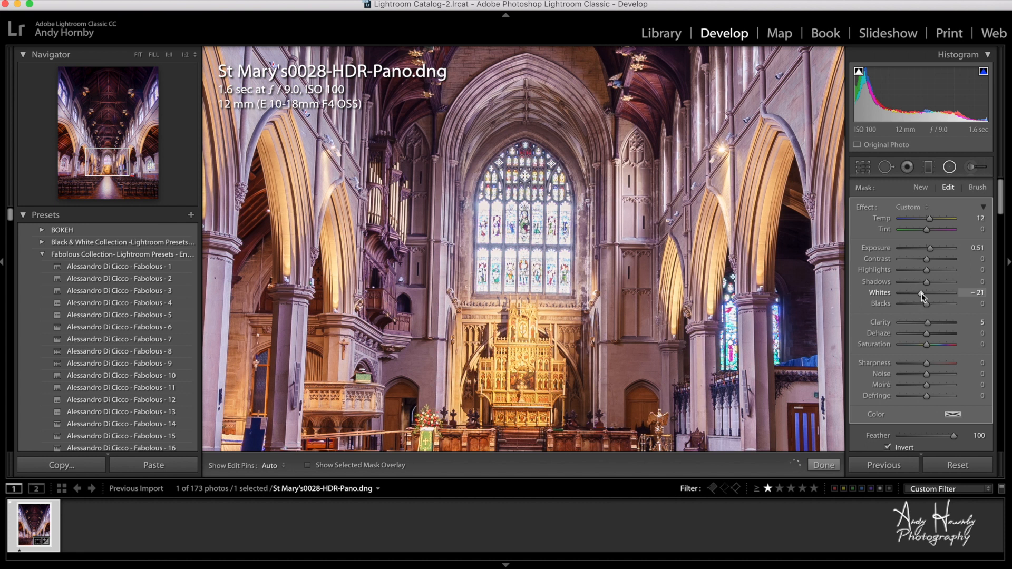
click(823, 465)
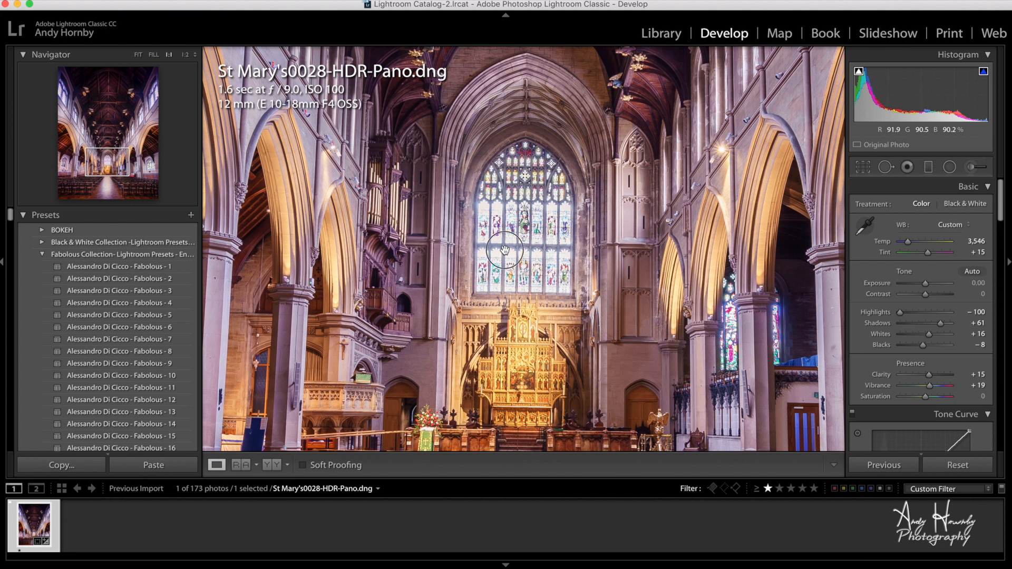
- Examine the altar, pews and aisle floor at full size, then go back up over the window and ceiling
scroll(519, 252, down, 5)
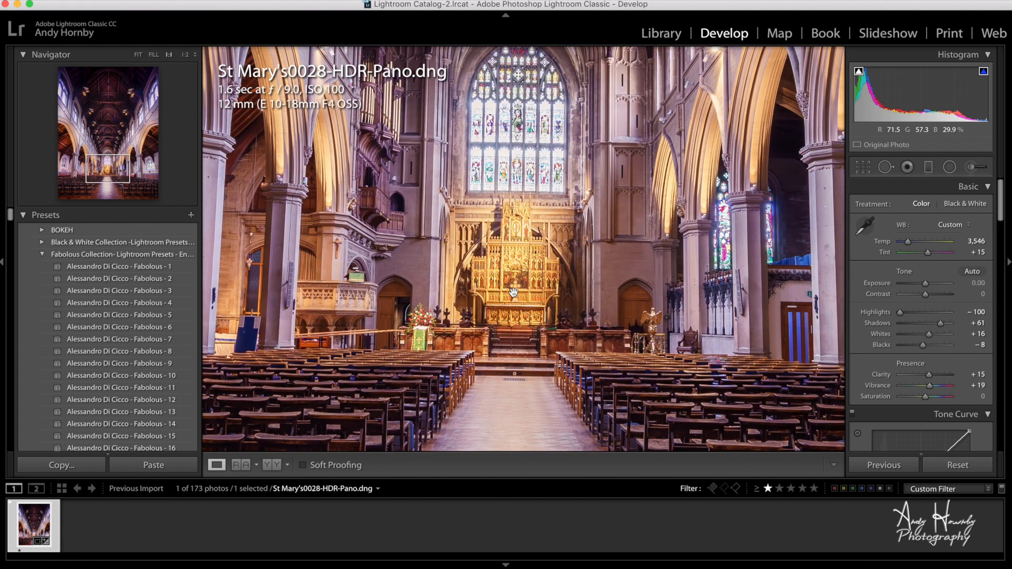
drag(512, 317, 510, 290)
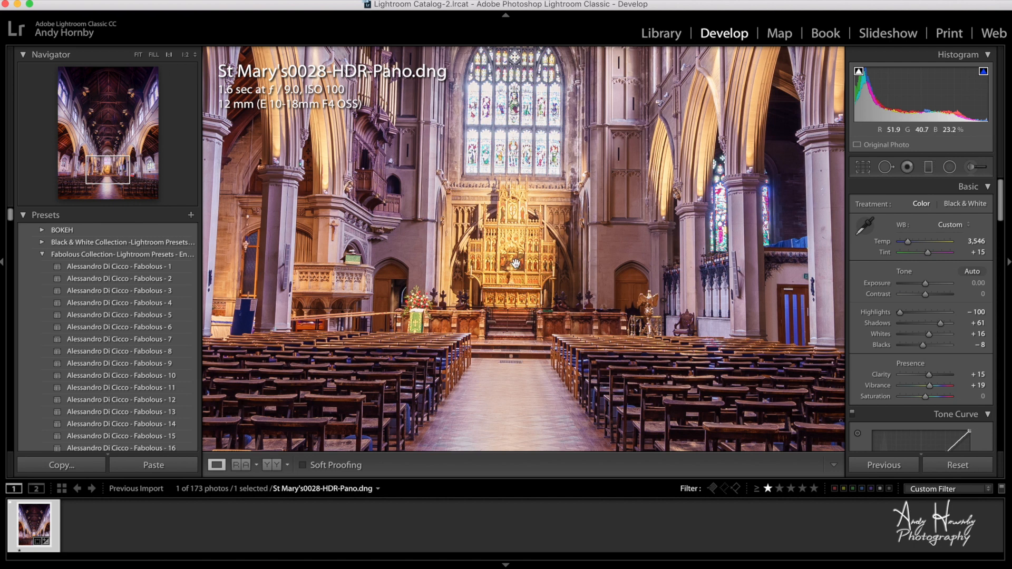
drag(509, 252, 509, 174)
drag(507, 287, 508, 190)
drag(515, 264, 510, 165)
drag(518, 206, 515, 413)
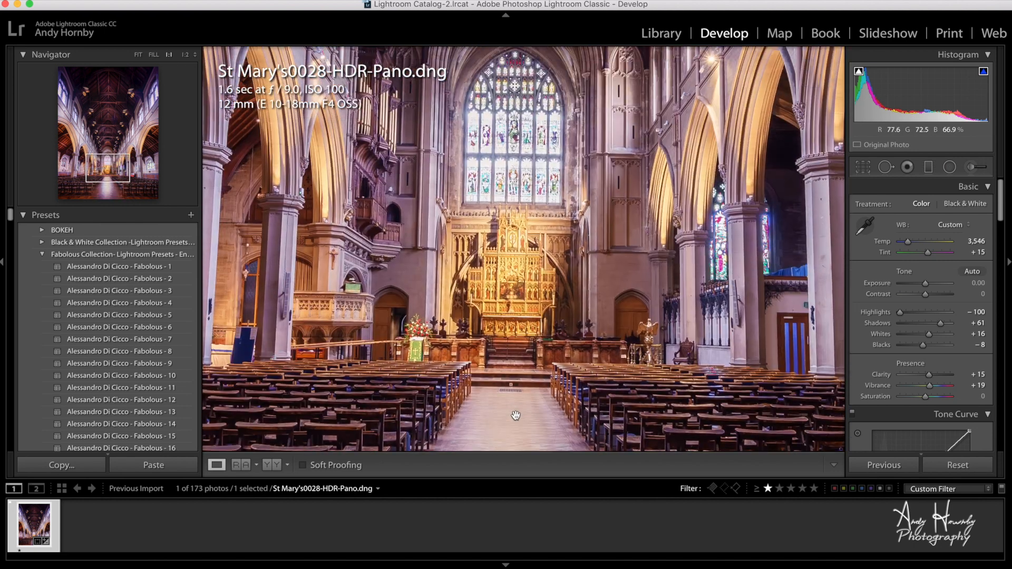
drag(516, 222, 515, 363)
drag(516, 194, 518, 364)
drag(519, 204, 518, 342)
click(518, 342)
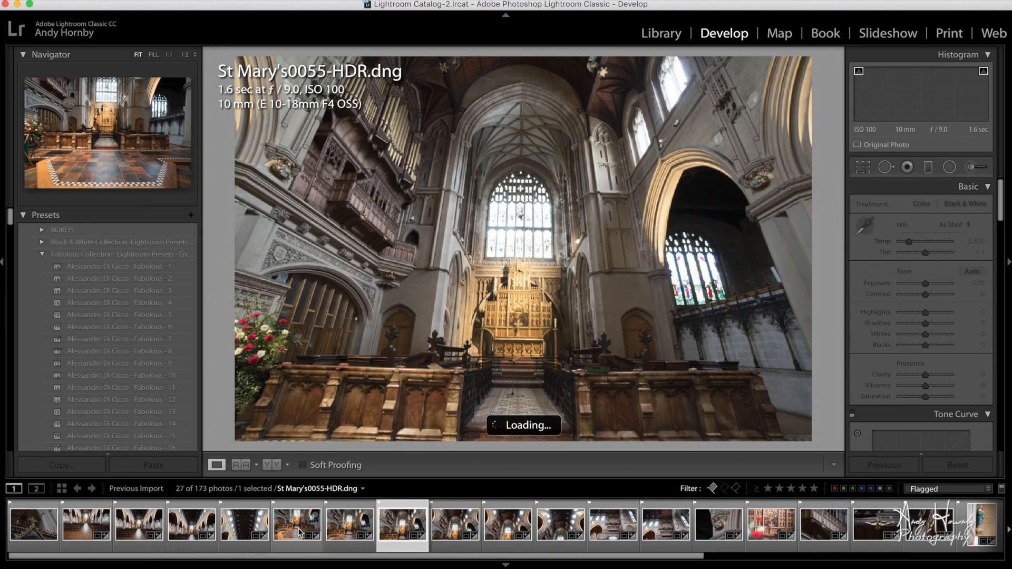
- Review the HDR photos of the chancel from St Mary's0049-HDR.dng to St Mary's0064-HDR.dng one by one
click(298, 524)
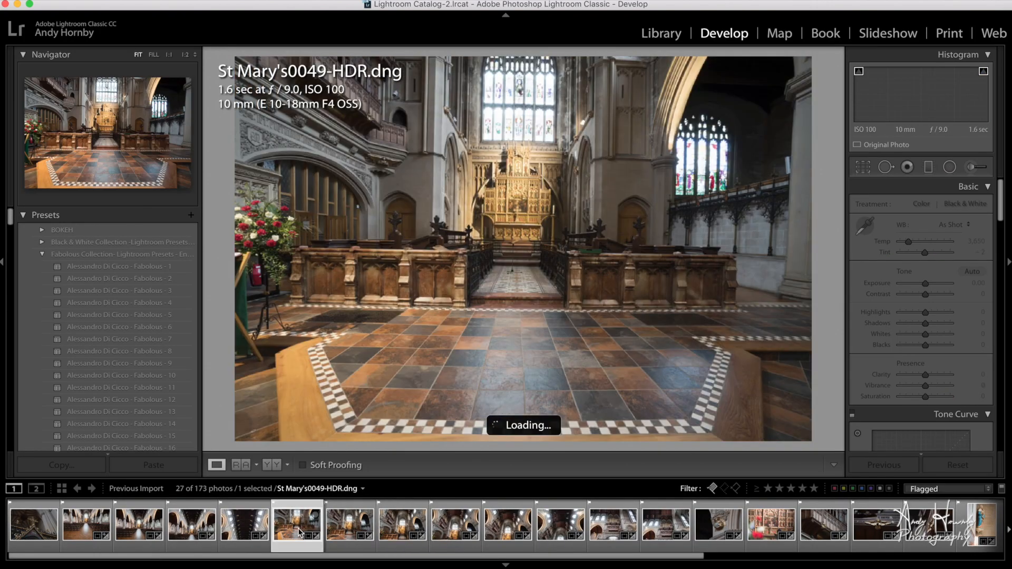
click(348, 527)
click(401, 527)
click(454, 527)
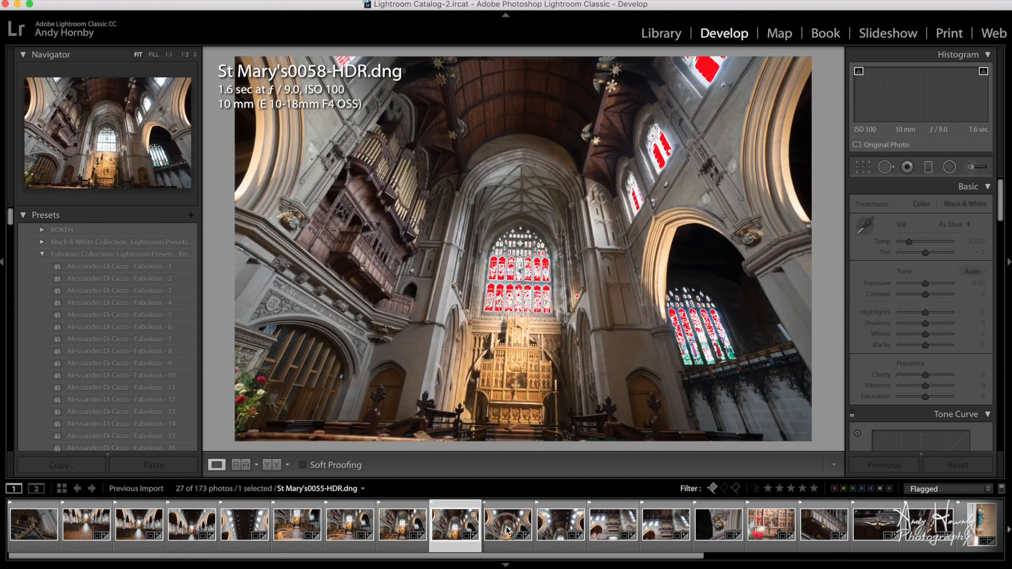
click(507, 529)
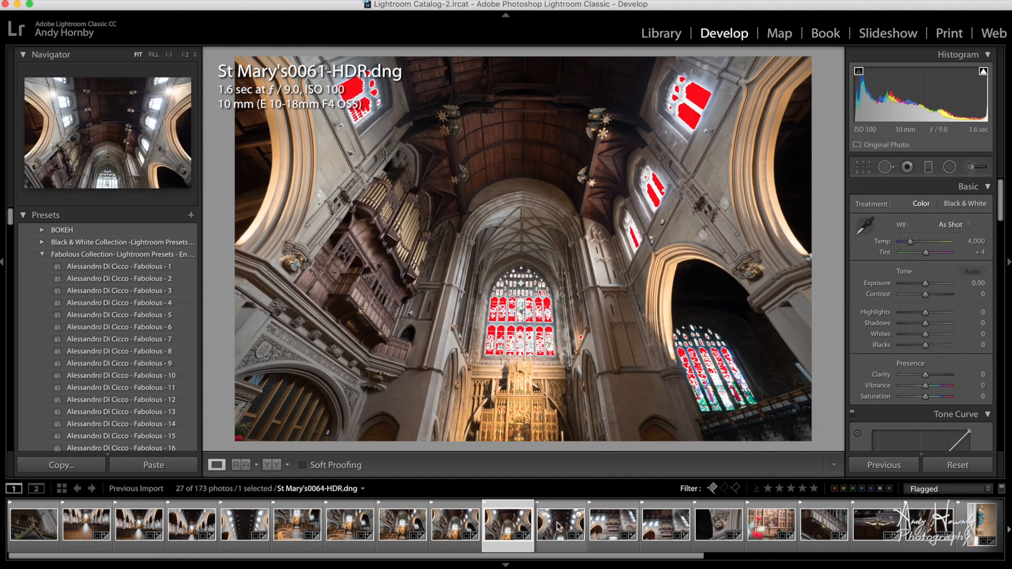
click(559, 526)
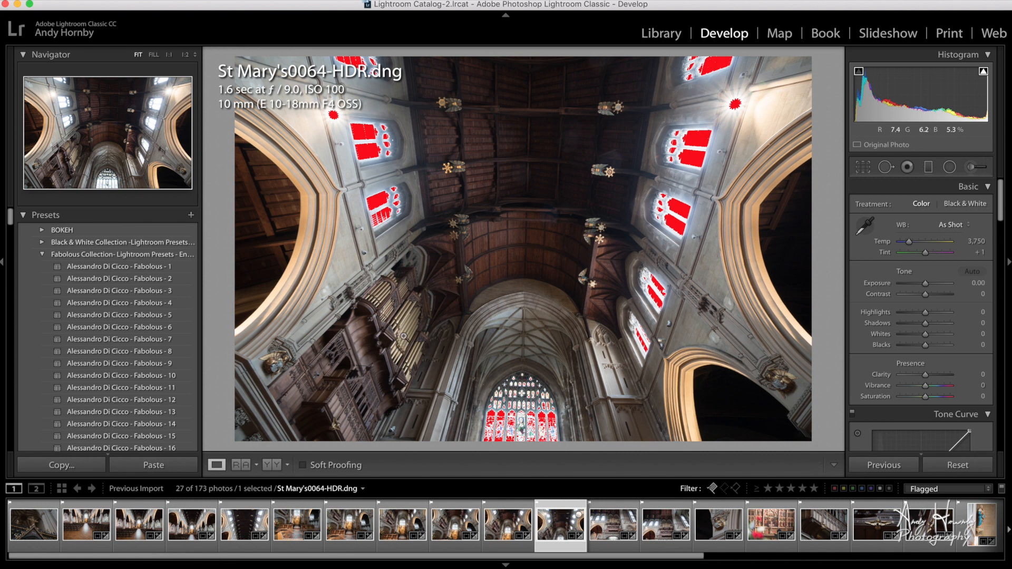
click(490, 533)
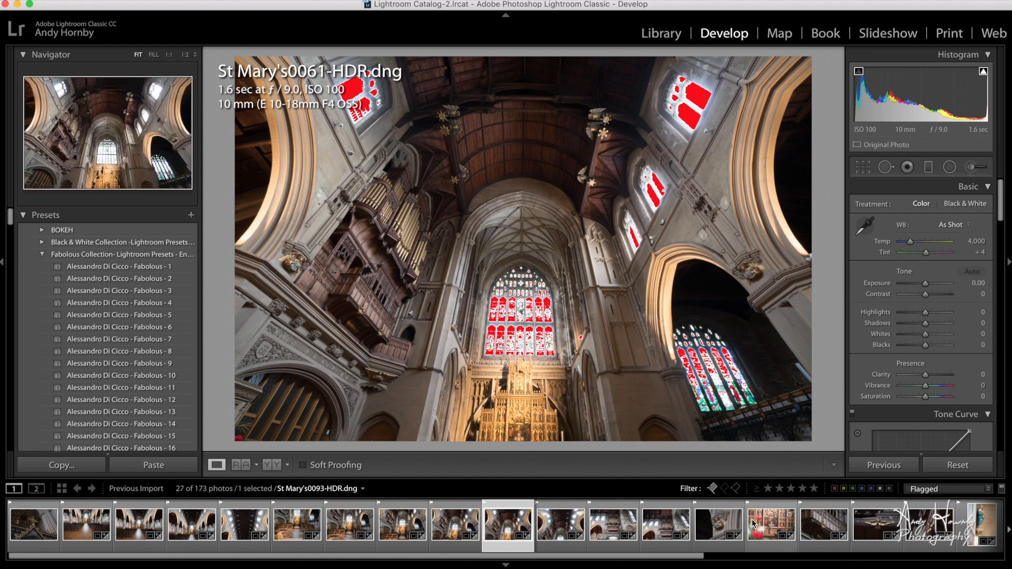
- Select the six photos from St Mary's0049-HDR.dng to St Mary's0064-HDR.dng and merge them into a panorama
click(289, 525)
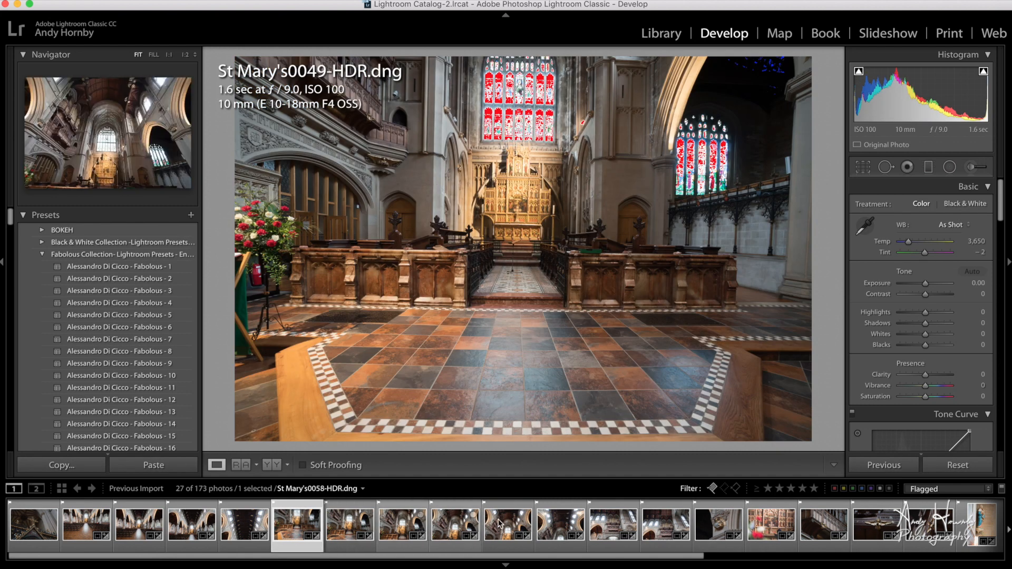
shift+click(560, 533)
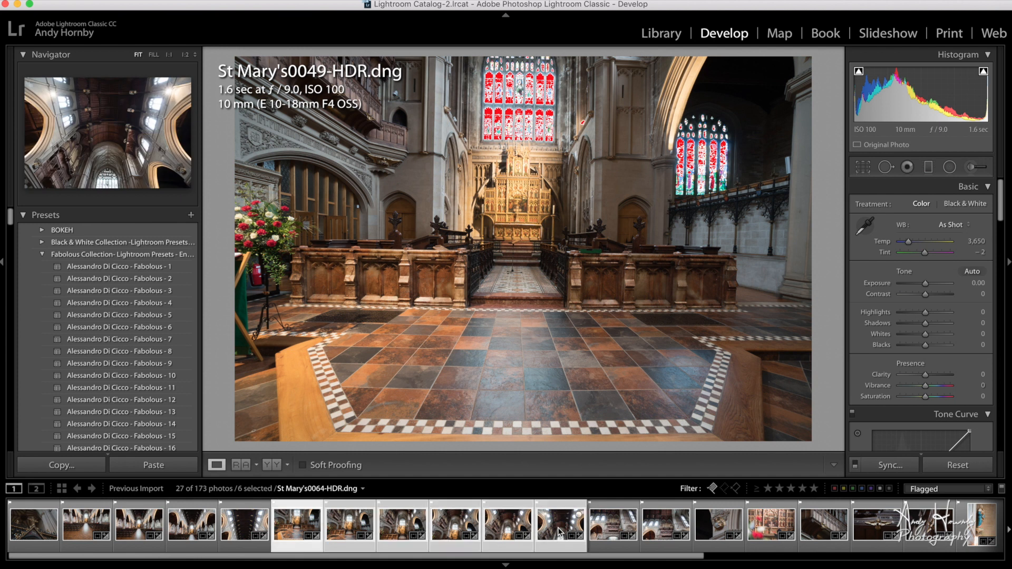
right_click(559, 532)
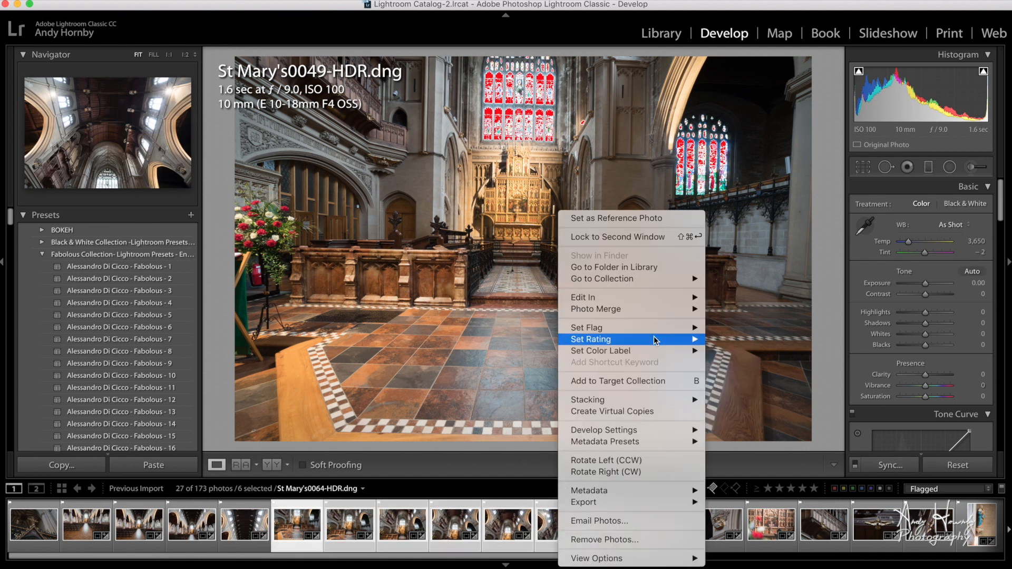
mouse_move(686, 309)
click(741, 321)
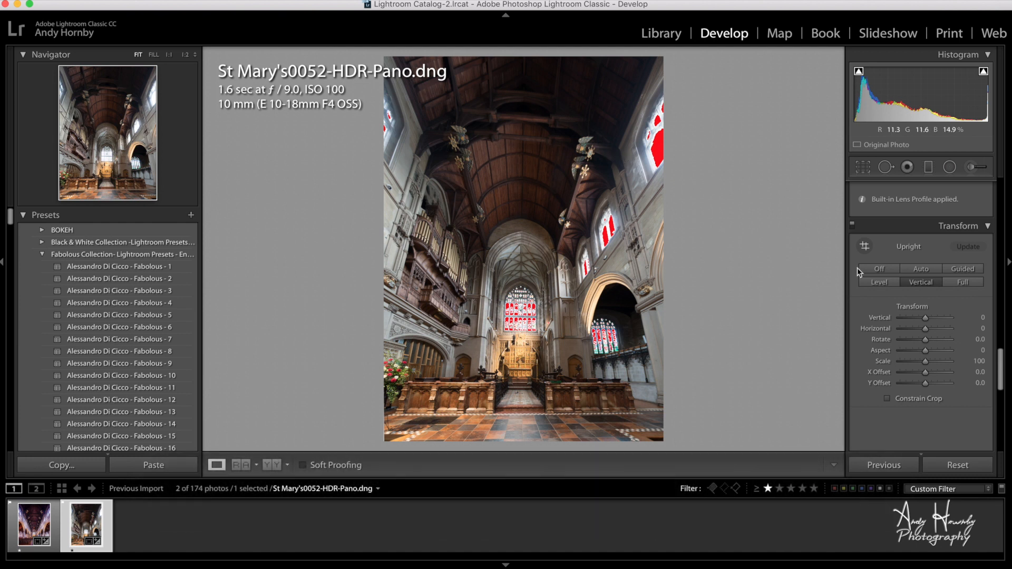
- Try the Full and Auto Upright corrections on the chancel panorama and settle on Level
click(959, 279)
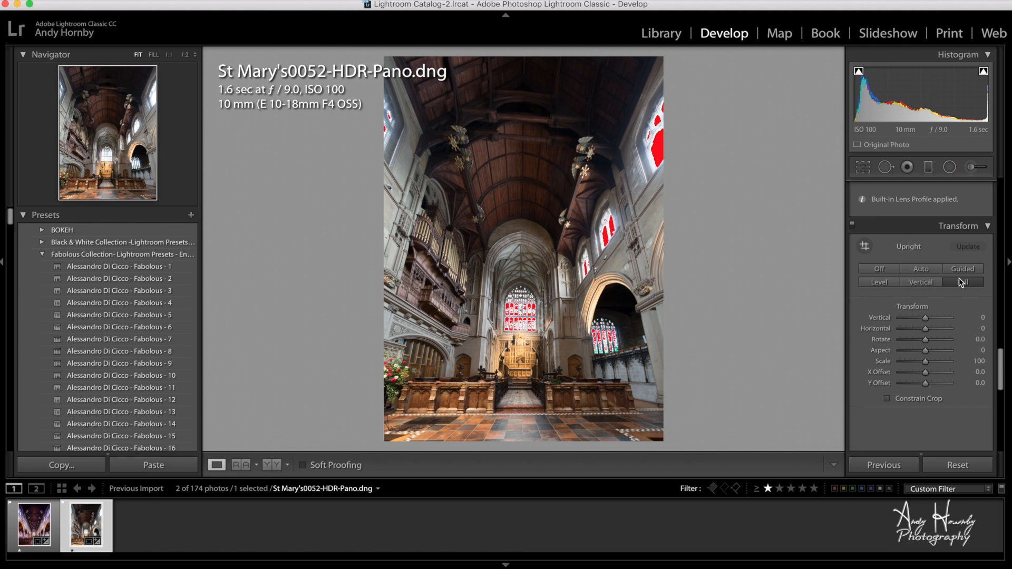
click(923, 267)
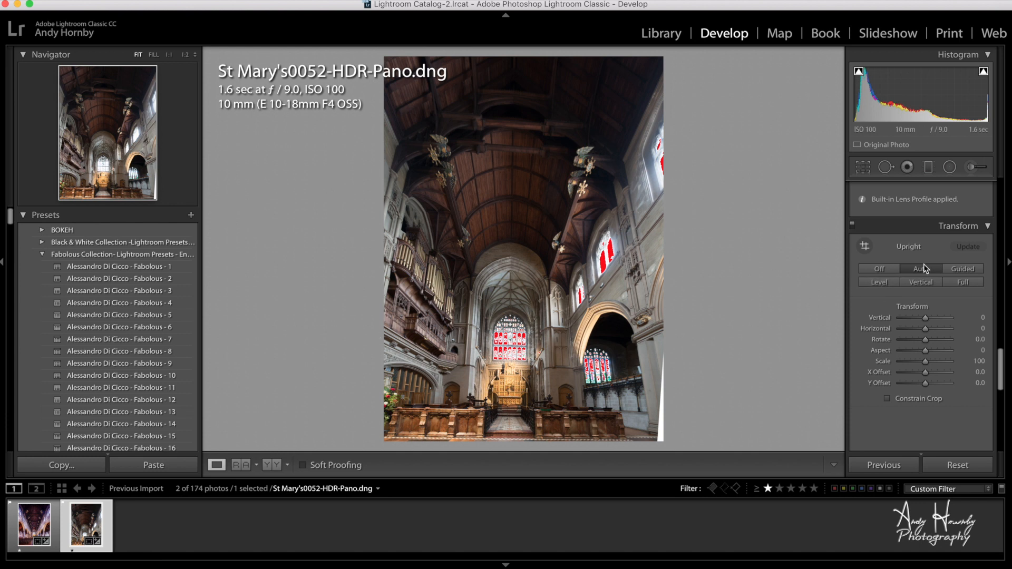
click(884, 281)
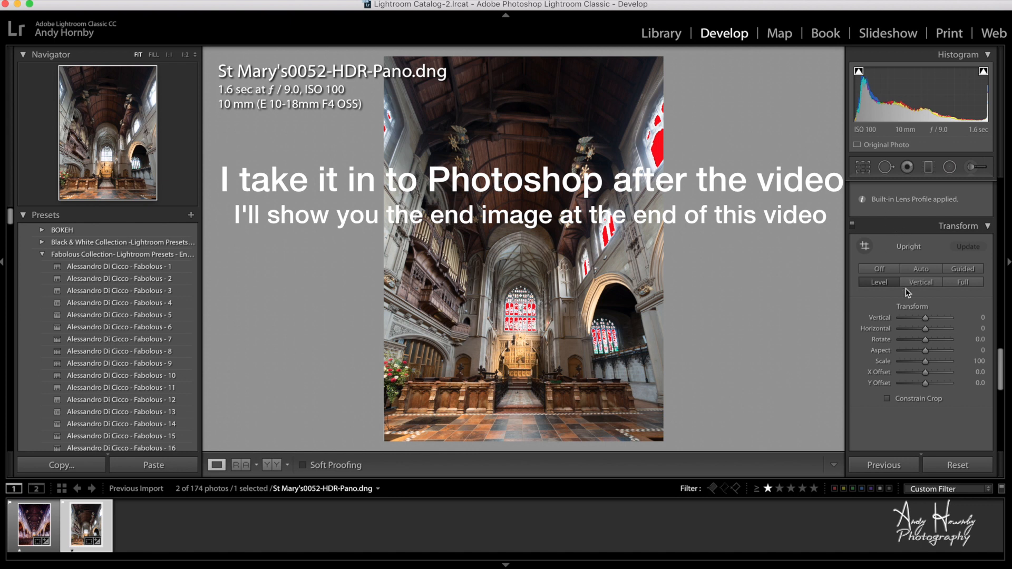
- Set the panorama's highlights to -100, shadows to +73, exposure to -0.35 and contrast to +13
scroll(906, 288, up, 10)
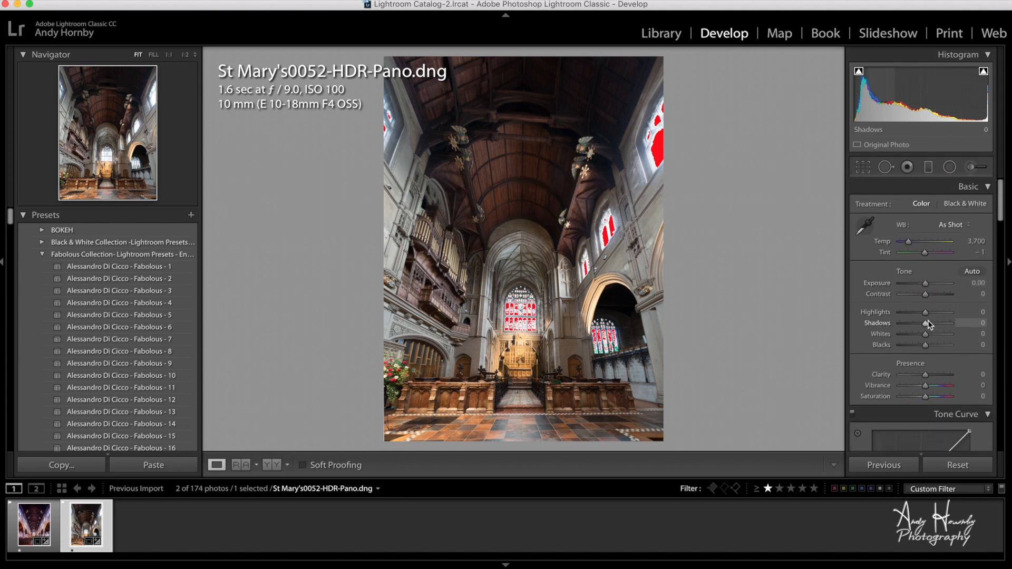
drag(926, 323, 896, 318)
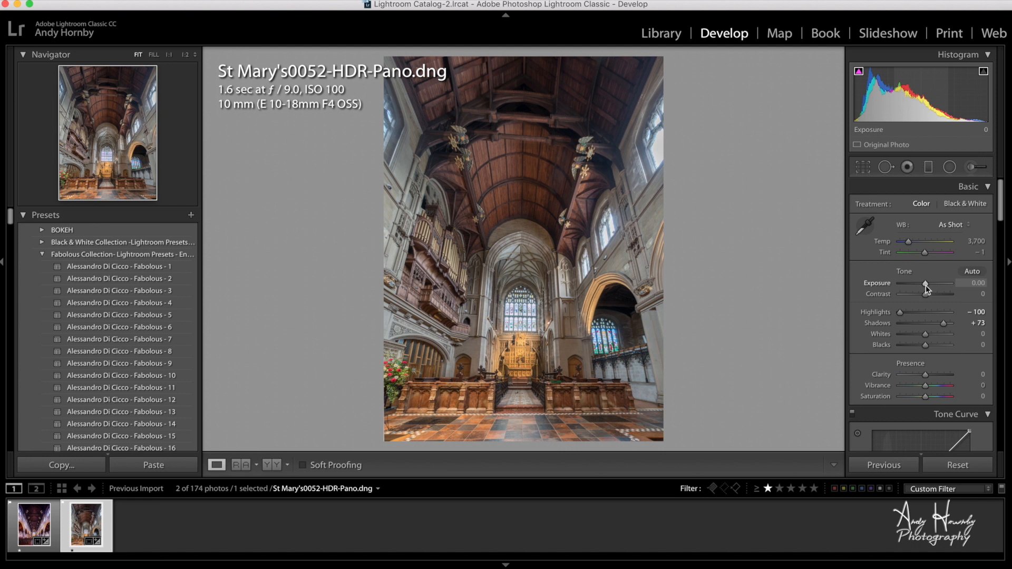
drag(926, 285, 931, 295)
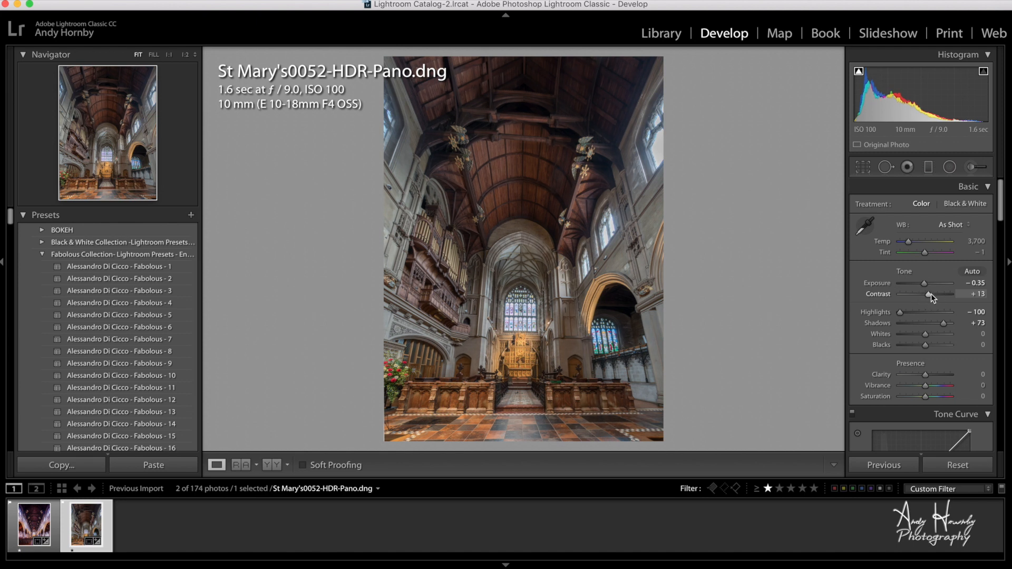
- Apply the Medium Contrast point curve to the panorama and raise its shadows to +95
scroll(931, 294, down, 5)
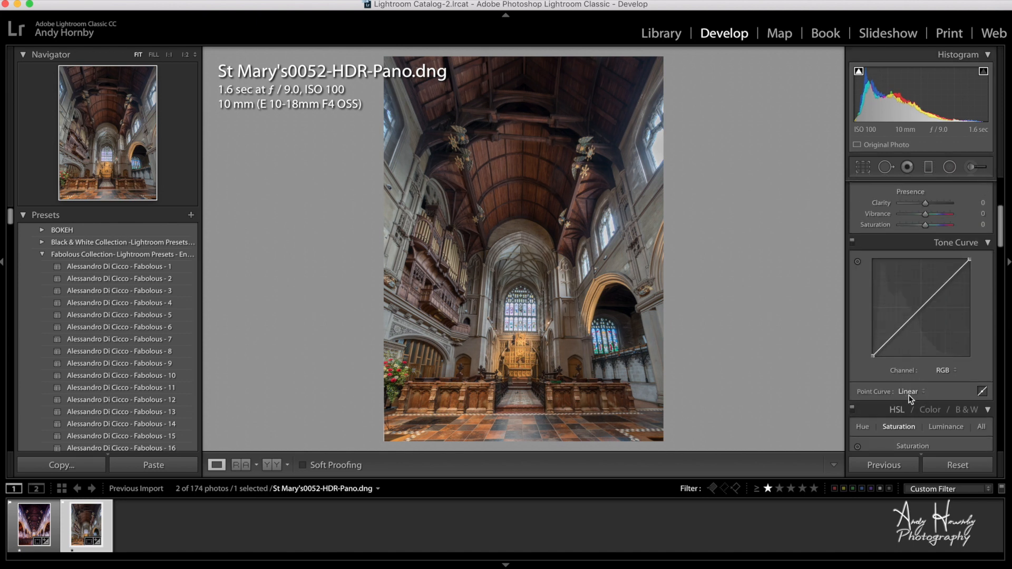
click(908, 392)
click(912, 400)
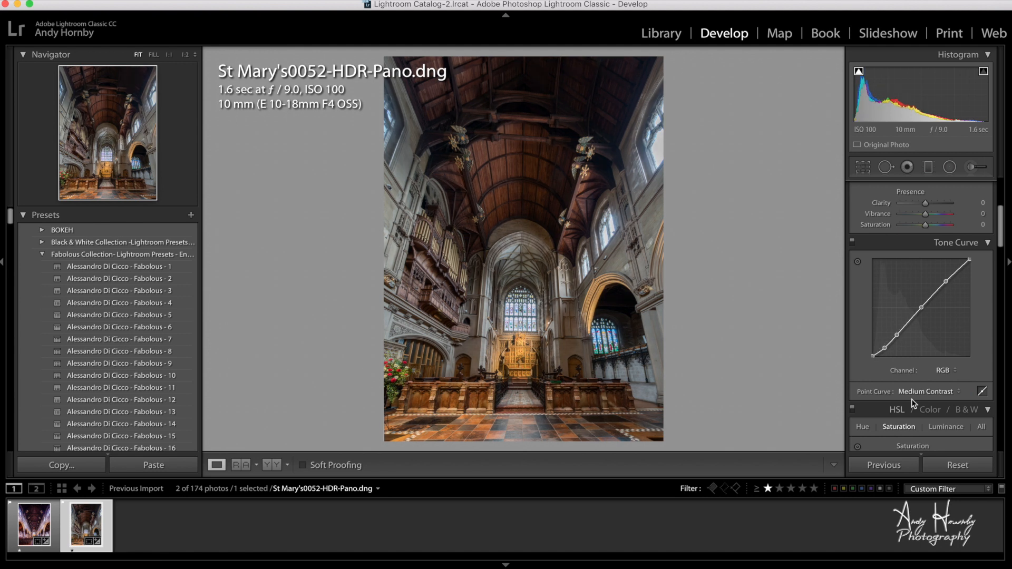
scroll(862, 285, up, 4)
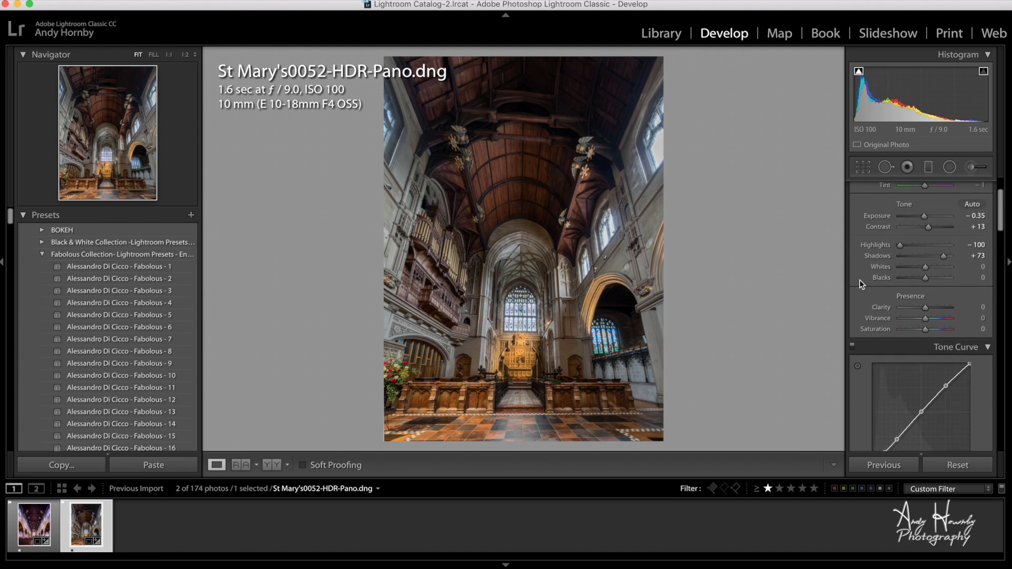
drag(943, 301, 949, 301)
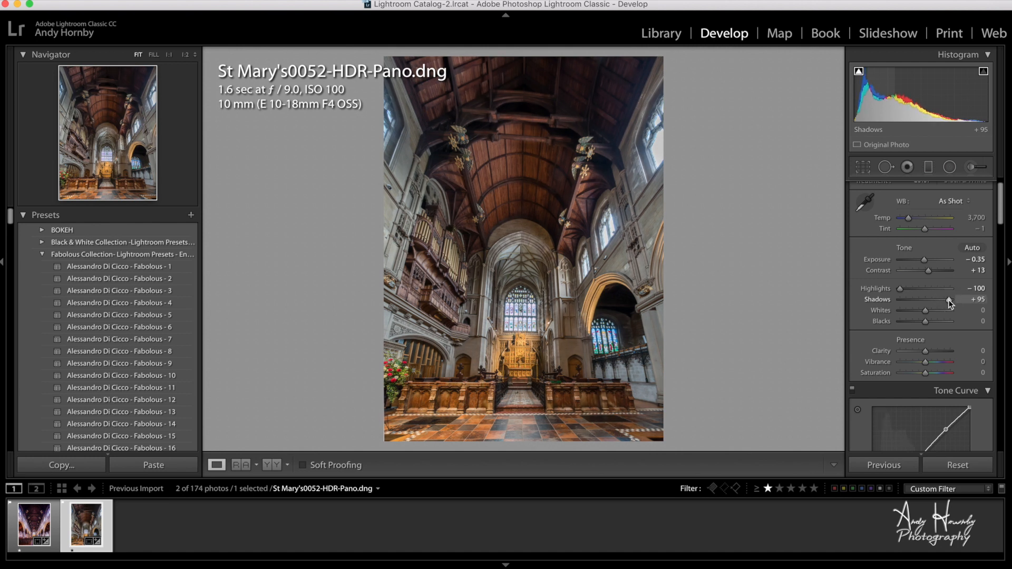
- Set the panorama's clarity to +26 and vibrance to +18
scroll(938, 304, down, 2)
drag(925, 297, 931, 298)
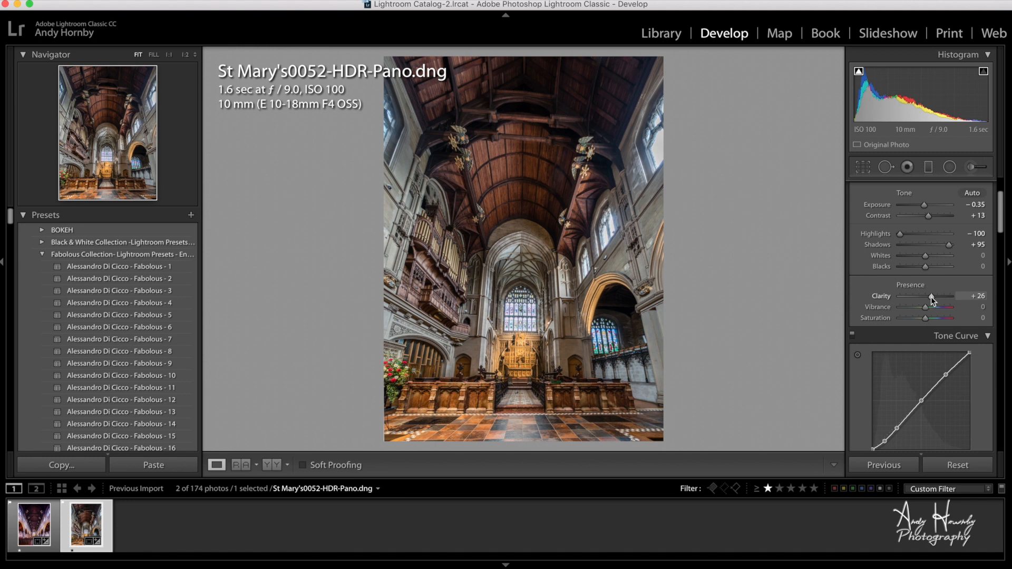
drag(926, 308, 931, 311)
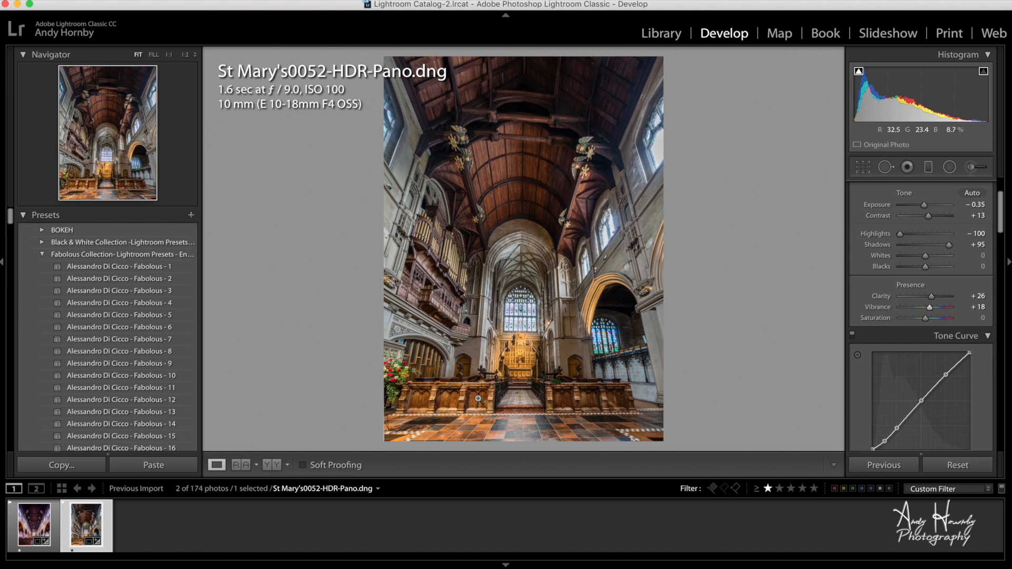
scroll(931, 237, up, 4)
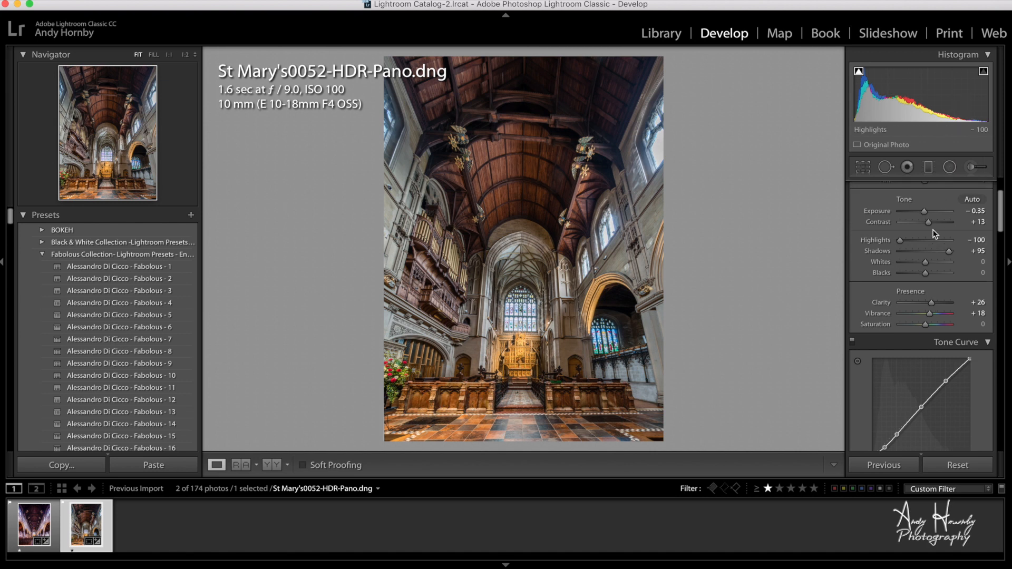
- Set the panorama's white balance to a temperature of 3,620 and a tint of +11
click(909, 243)
drag(909, 244, 927, 255)
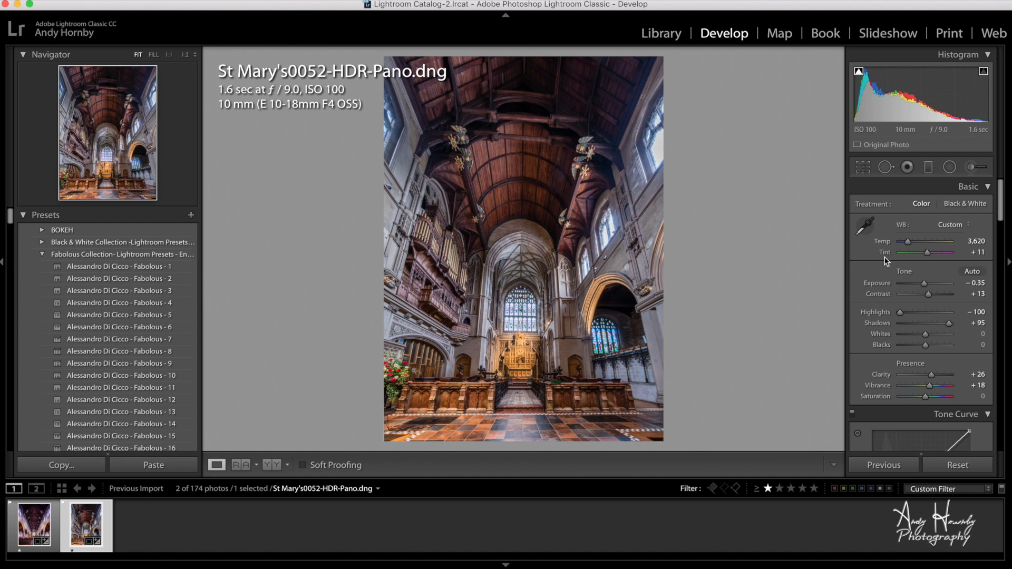
- Split-tone the panorama with highlights at hue 27, saturation 9 and shadows at hue 264, saturation 16
scroll(884, 257, down, 5)
scroll(884, 259, down, 8)
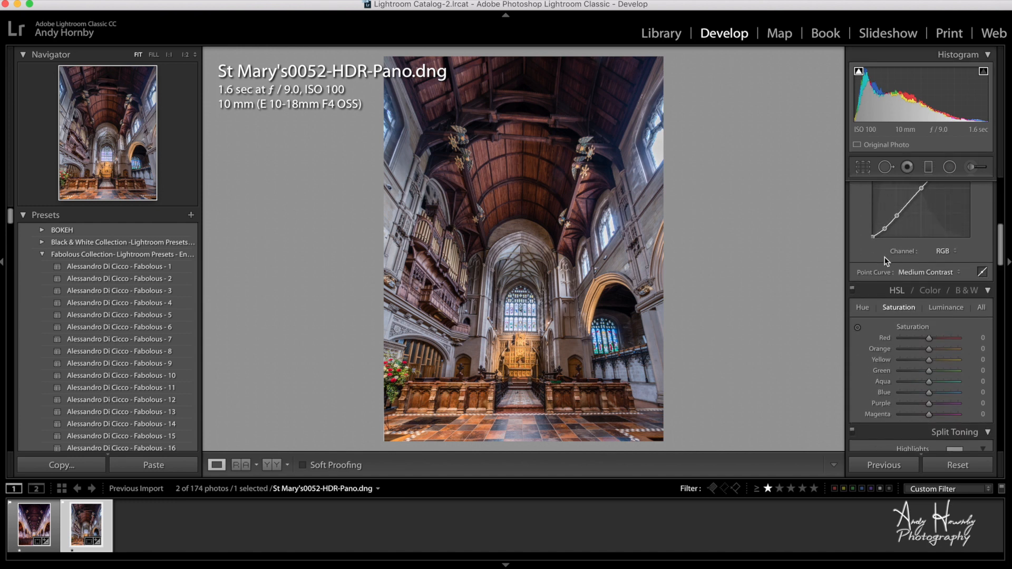
scroll(885, 261, down, 3)
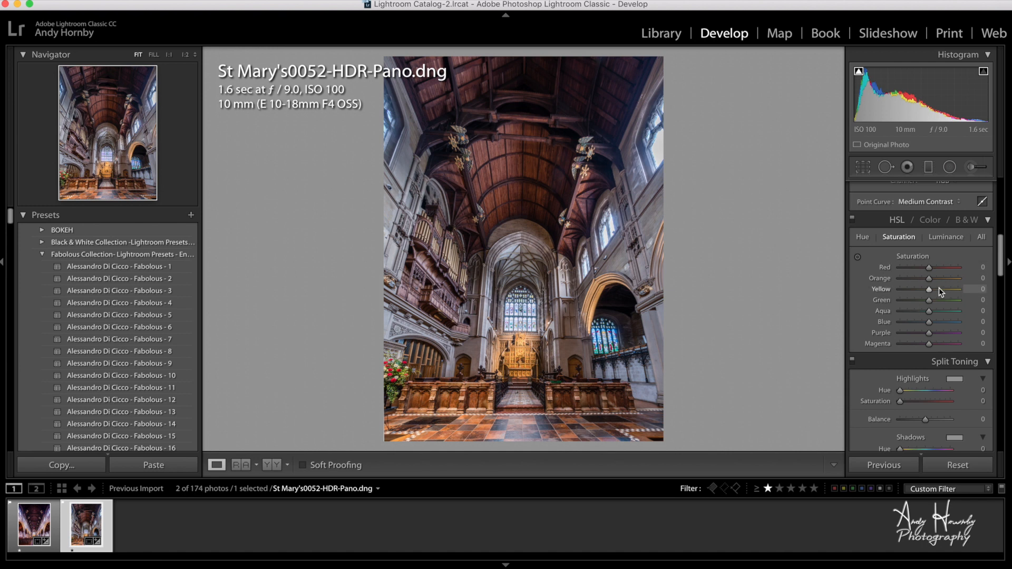
scroll(857, 284, down, 3)
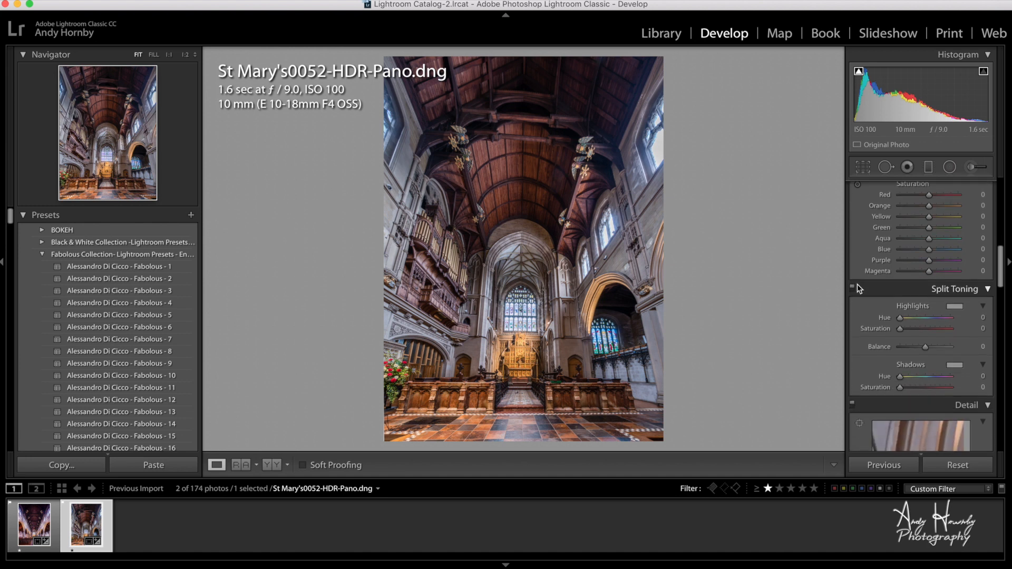
scroll(857, 284, down, 1)
click(963, 275)
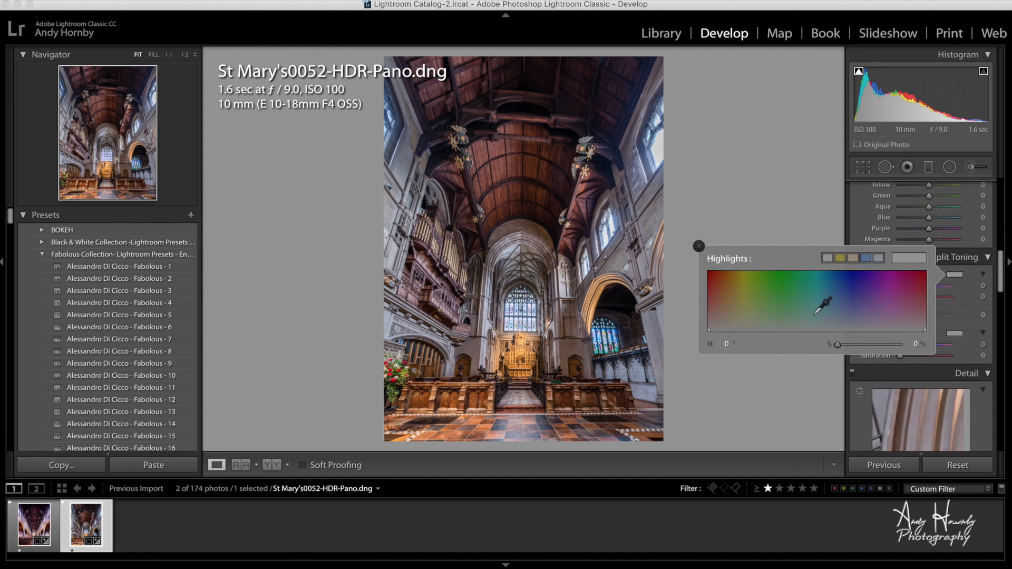
click(720, 322)
drag(720, 322, 725, 326)
click(955, 335)
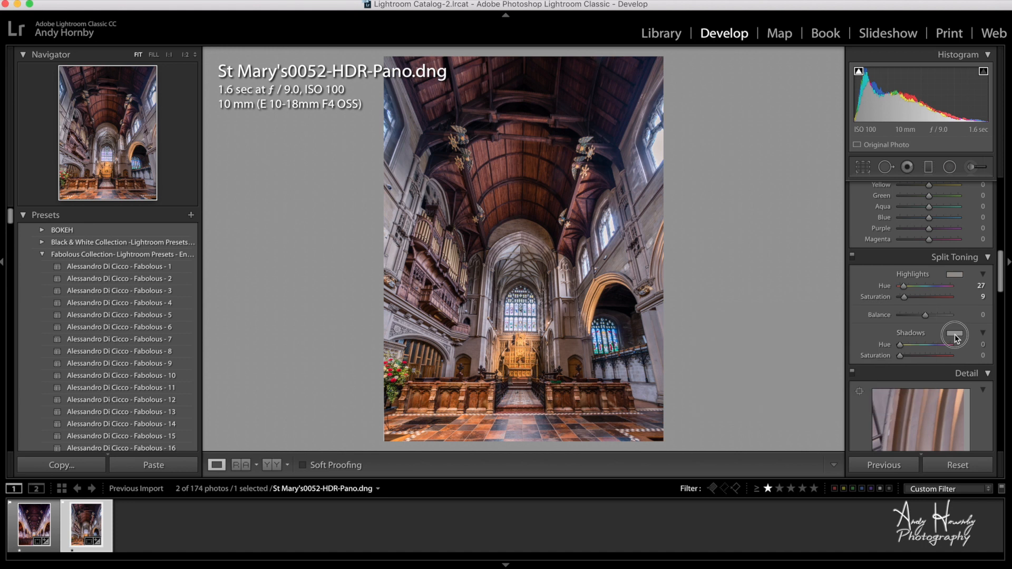
drag(884, 372, 867, 379)
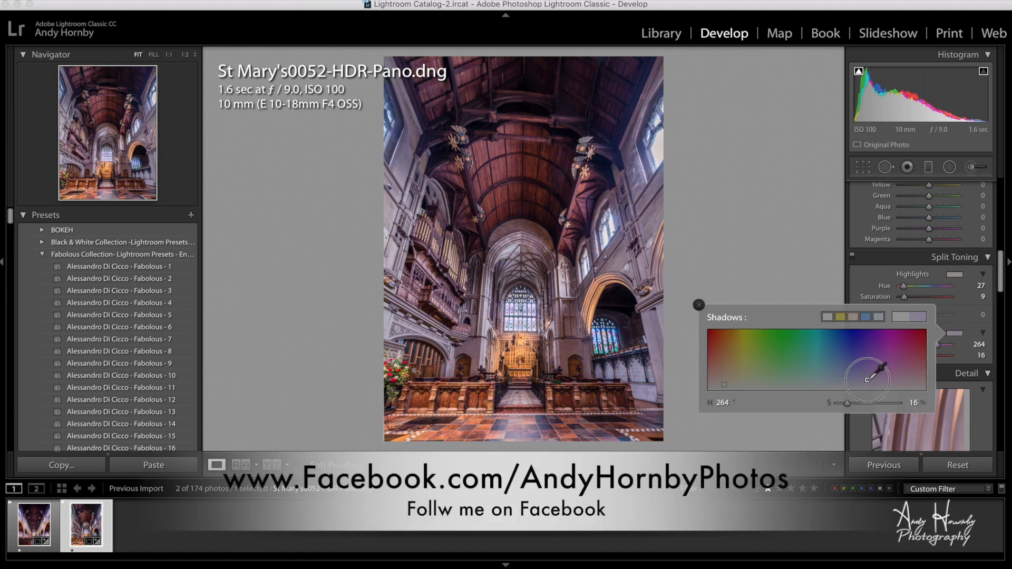
drag(867, 379, 867, 380)
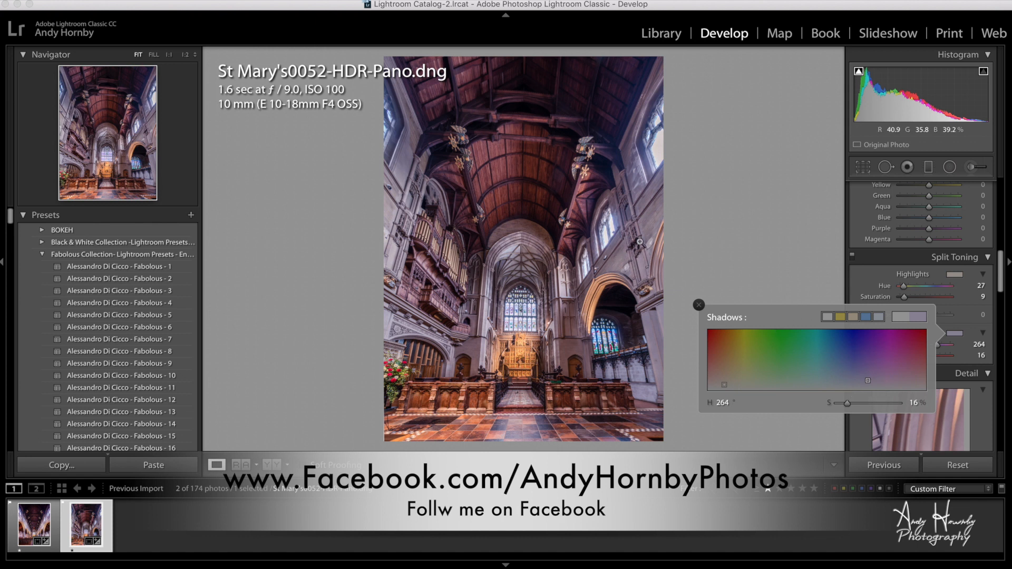
click(789, 227)
- Compare the panorama with and without the split toning
click(853, 257)
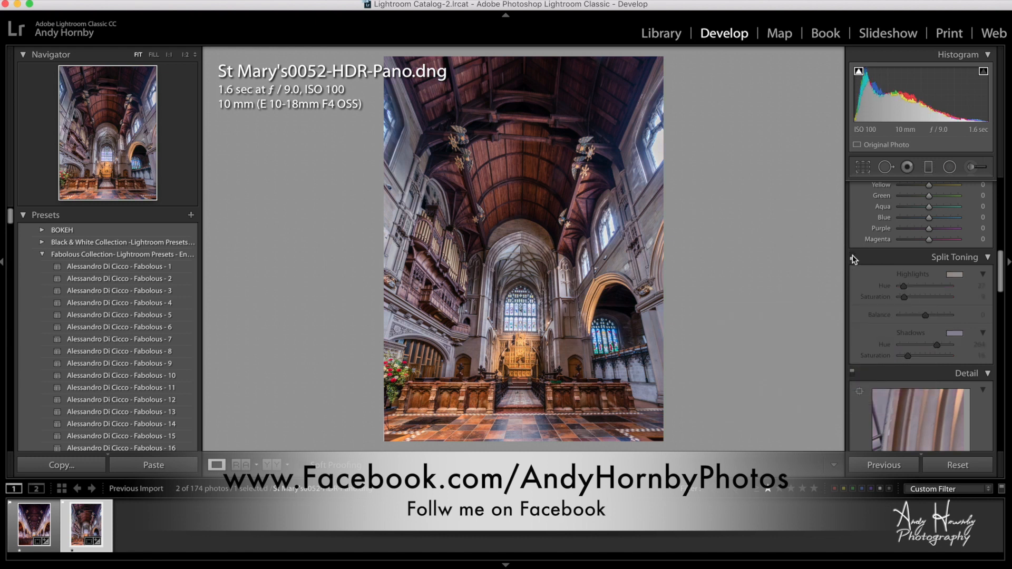
click(853, 257)
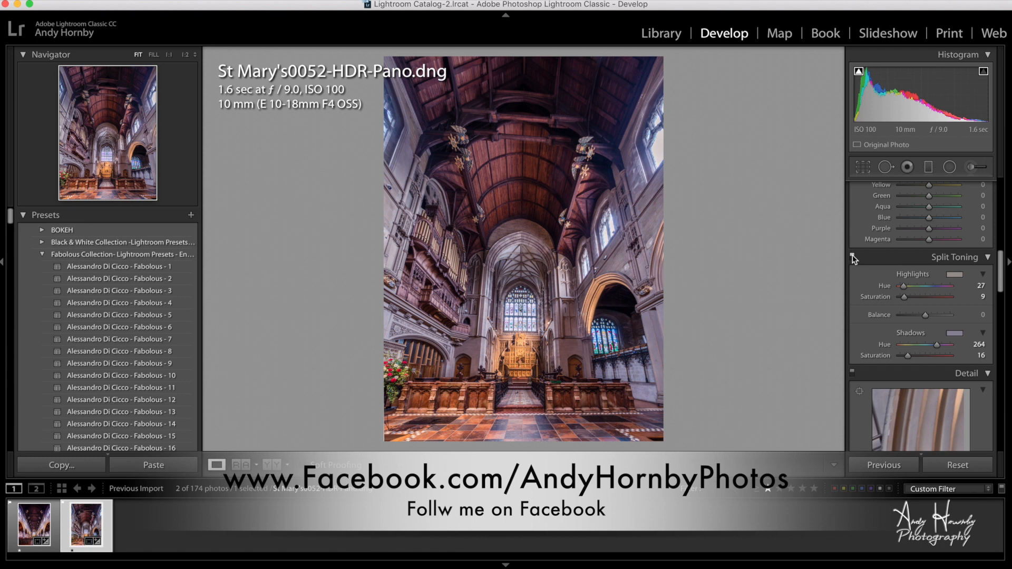
click(853, 257)
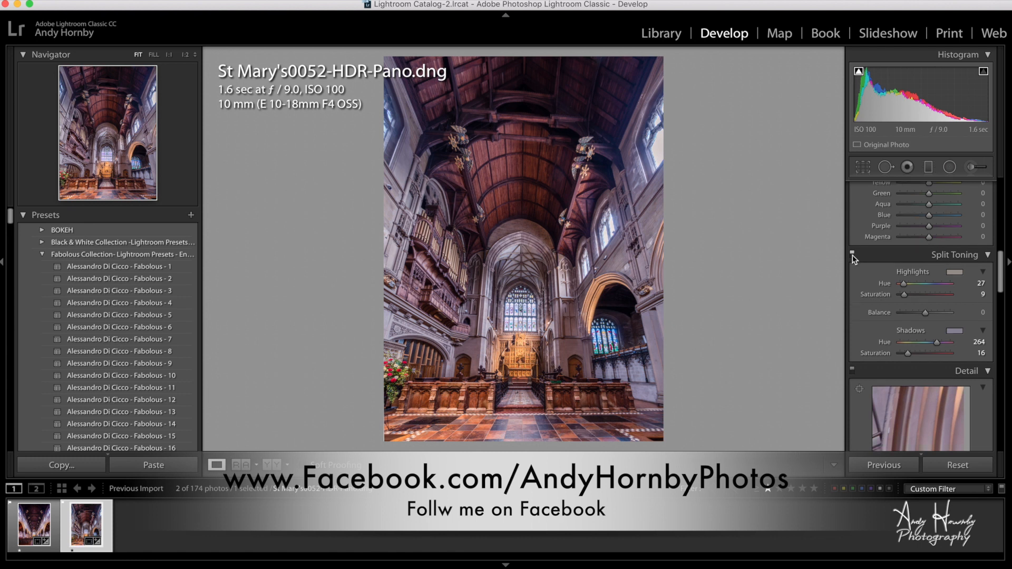
- Set the panorama's sharpening amount to 95 and enable chromatic aberration removal
scroll(853, 256, down, 3)
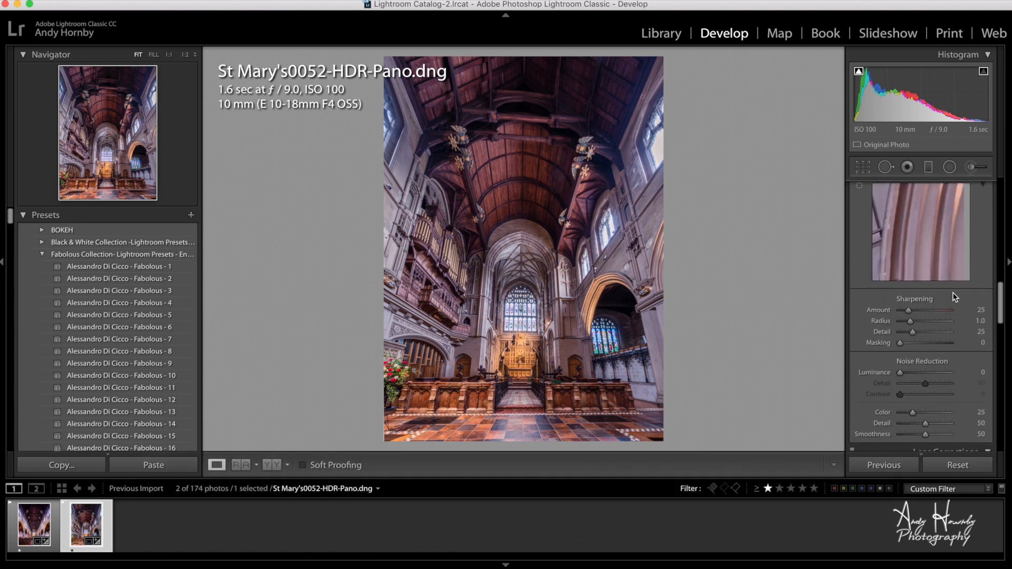
click(932, 311)
drag(932, 310, 932, 310)
scroll(932, 310, down, 3)
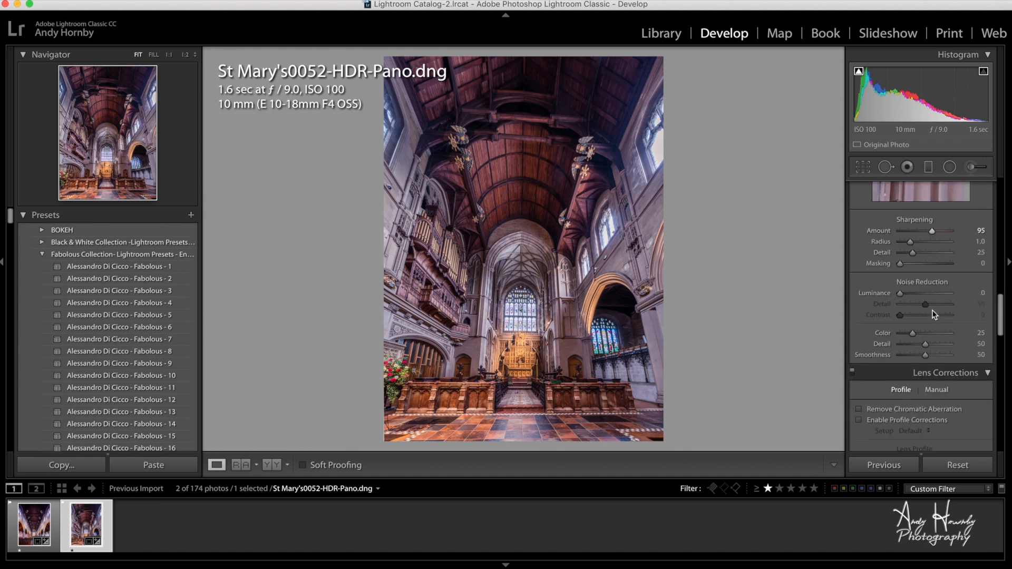
scroll(881, 317, down, 3)
scroll(880, 317, down, 1)
click(859, 333)
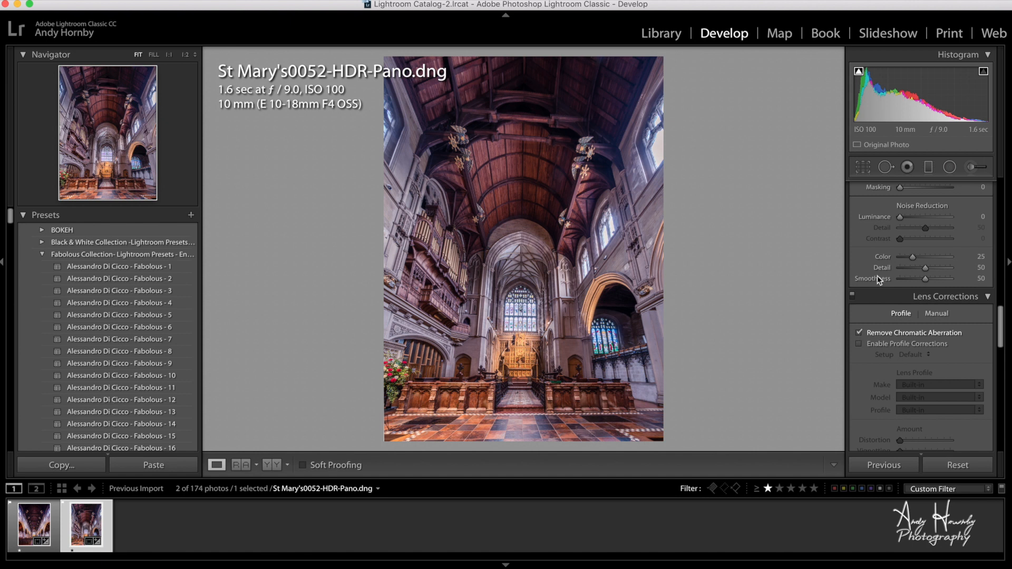
scroll(878, 269, down, 10)
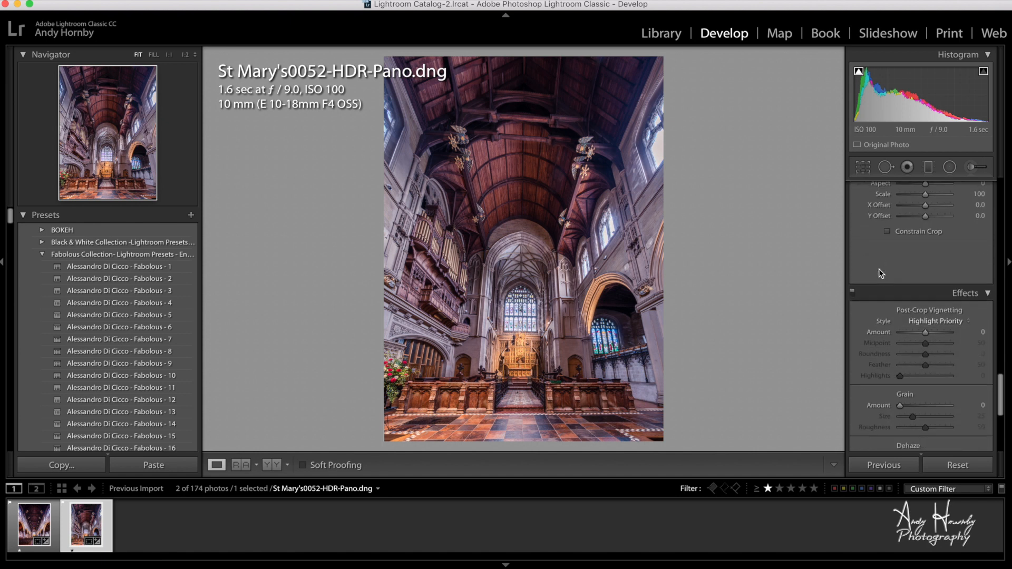
scroll(878, 268, down, 4)
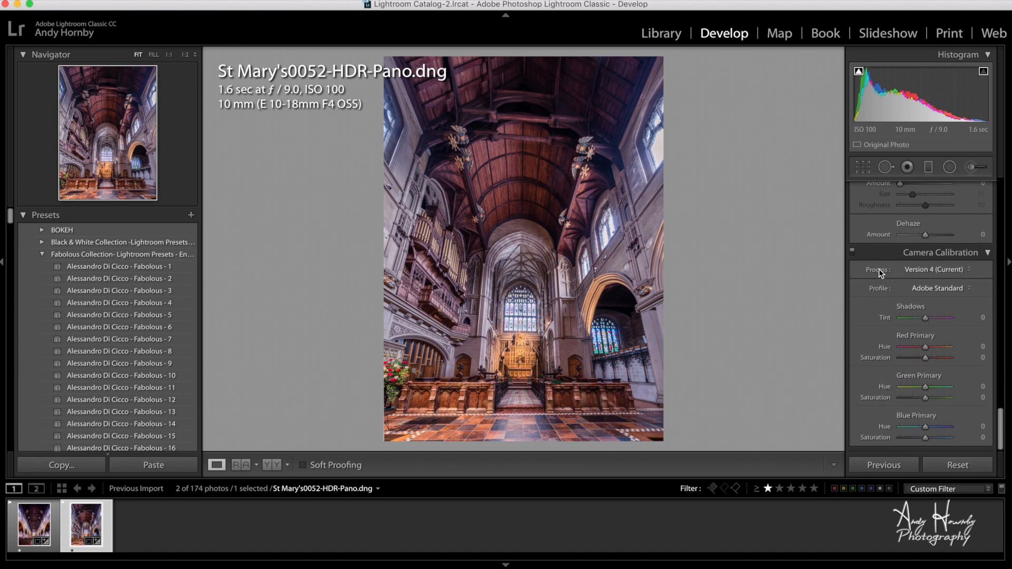
scroll(878, 269, up, 15)
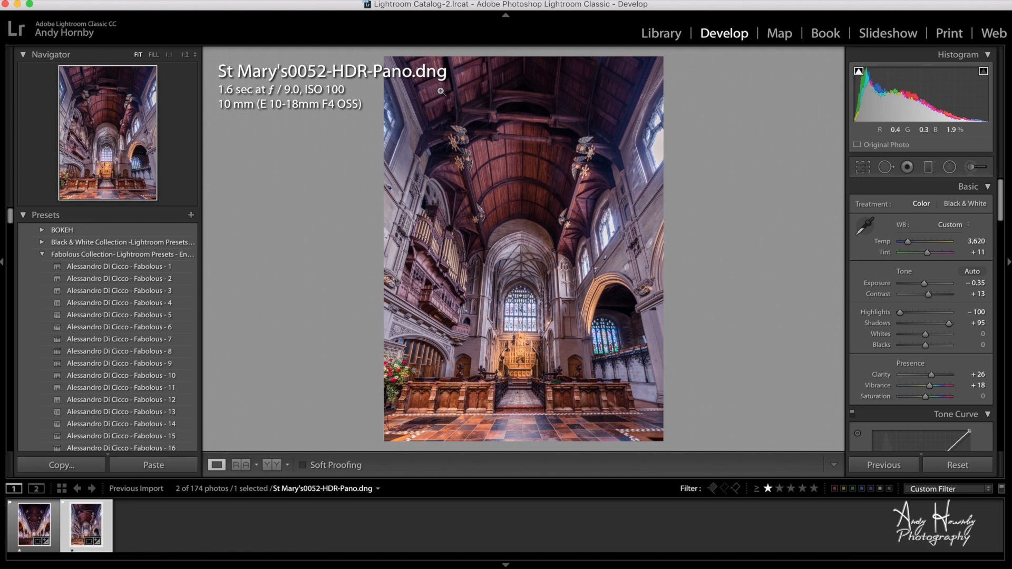
- Add a graduated filter down over the timber ceiling with exposure -0.91, temperature -10 and tint 17
click(928, 167)
drag(478, 52, 530, 206)
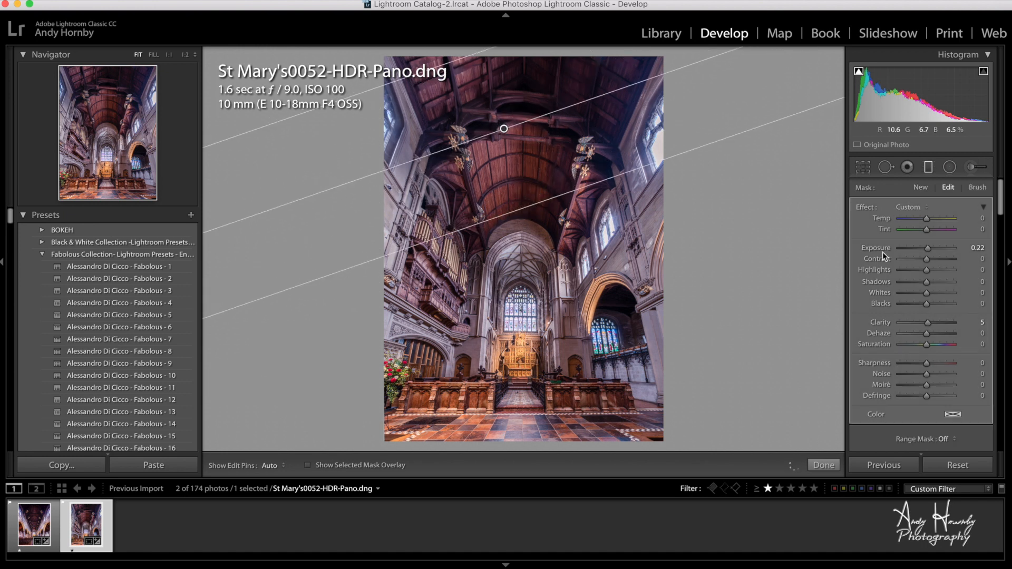
drag(922, 252, 925, 252)
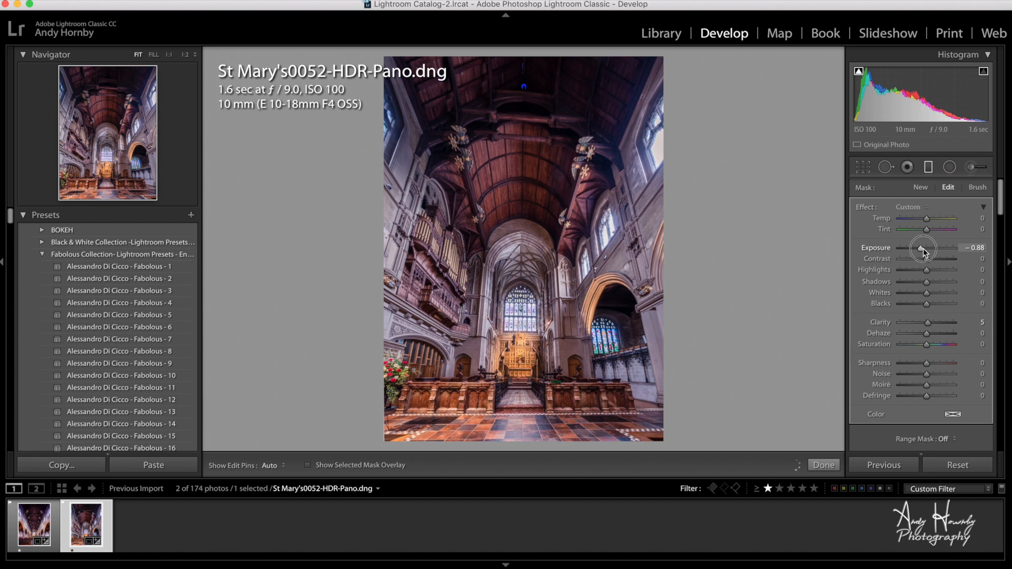
click(921, 249)
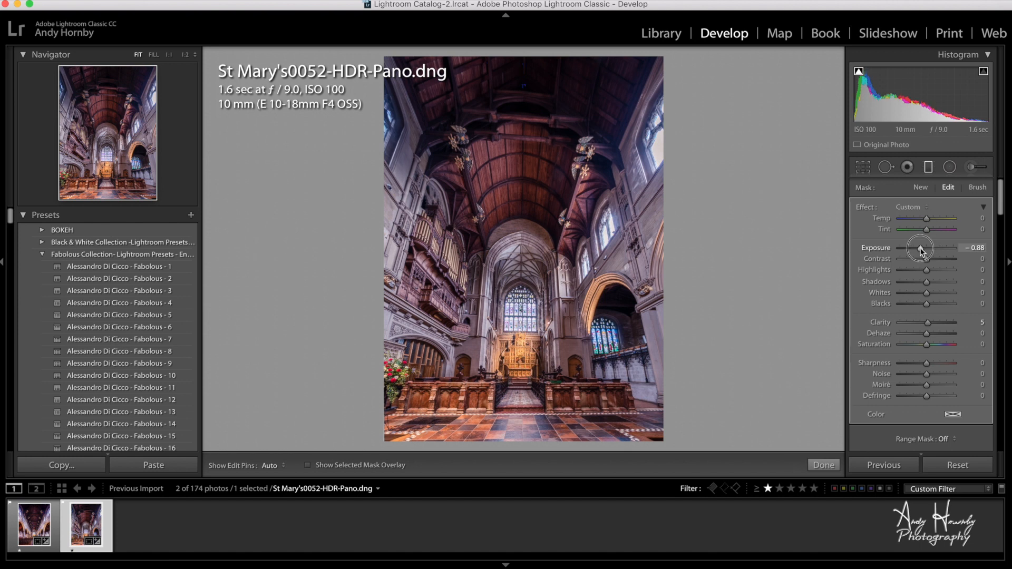
drag(920, 250, 930, 229)
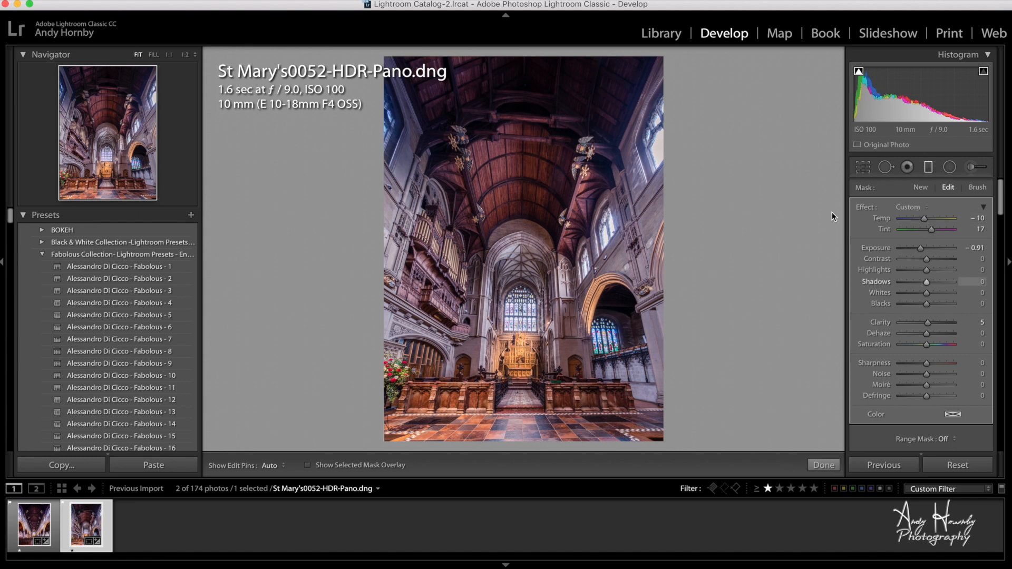
- Level, narrow and raise the ceiling's graduated filter towards the top of the photo, and set its Dehaze to 36
drag(579, 102, 584, 108)
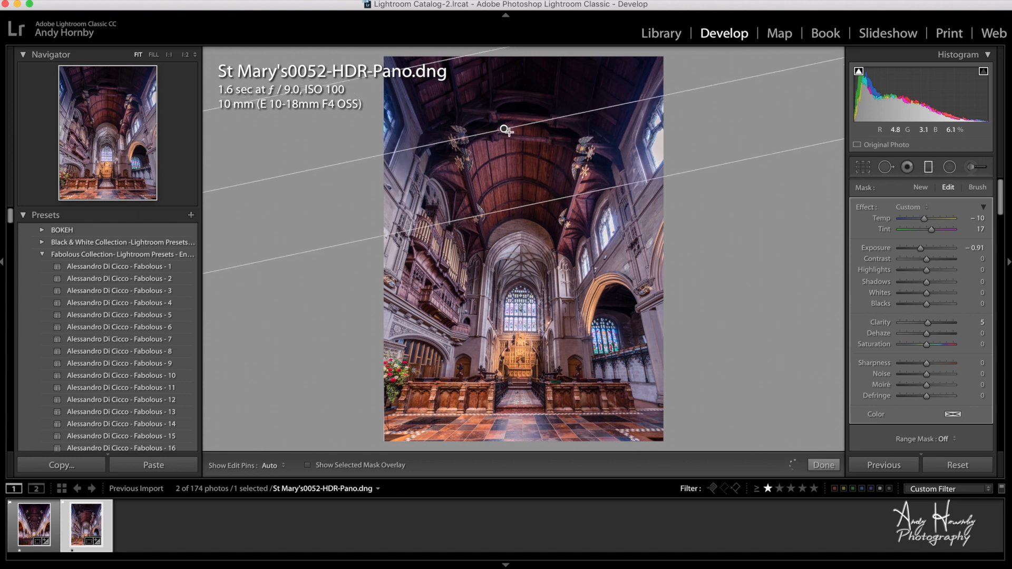
drag(501, 120, 485, 103)
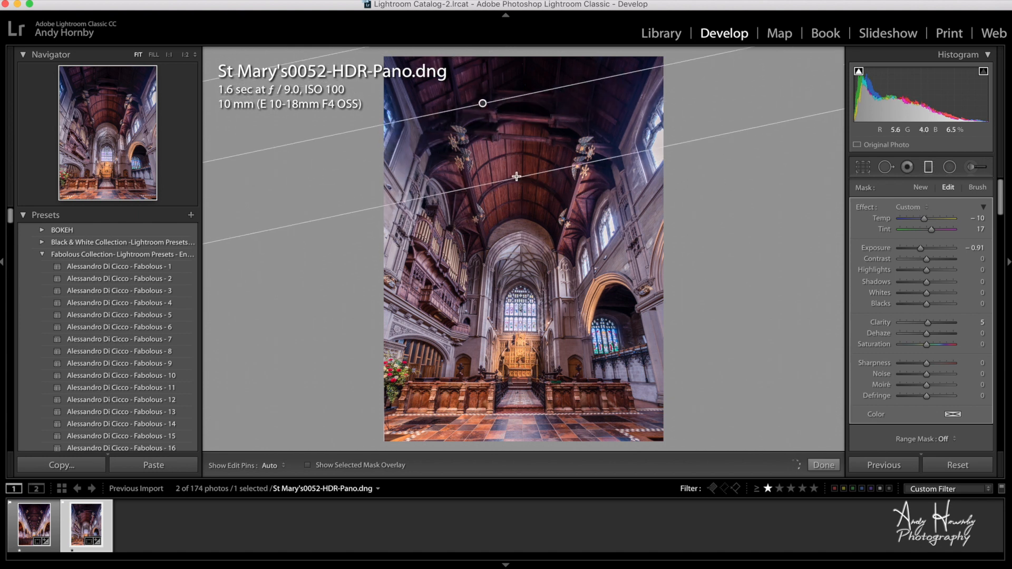
drag(518, 178, 499, 142)
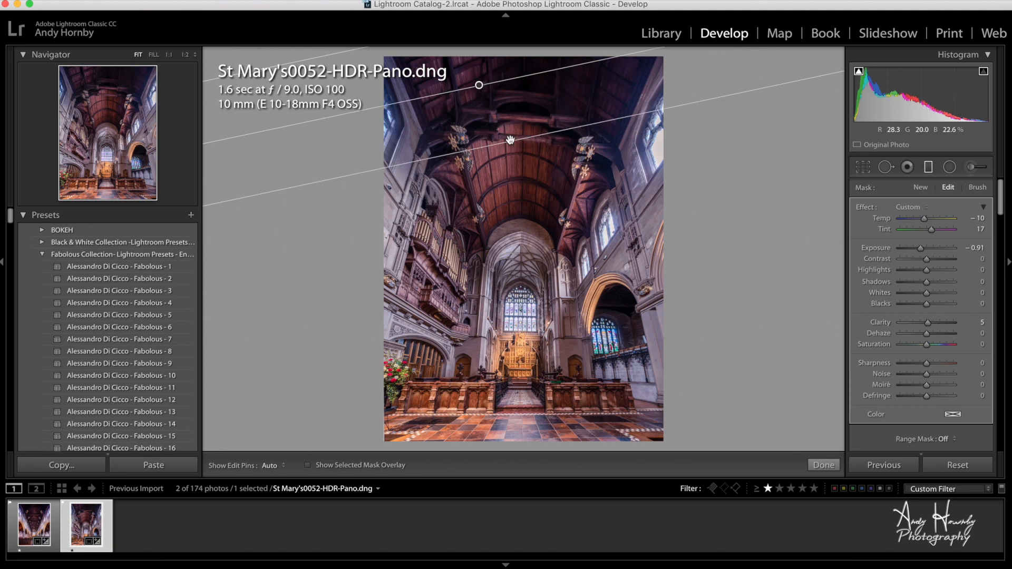
drag(511, 134, 519, 81)
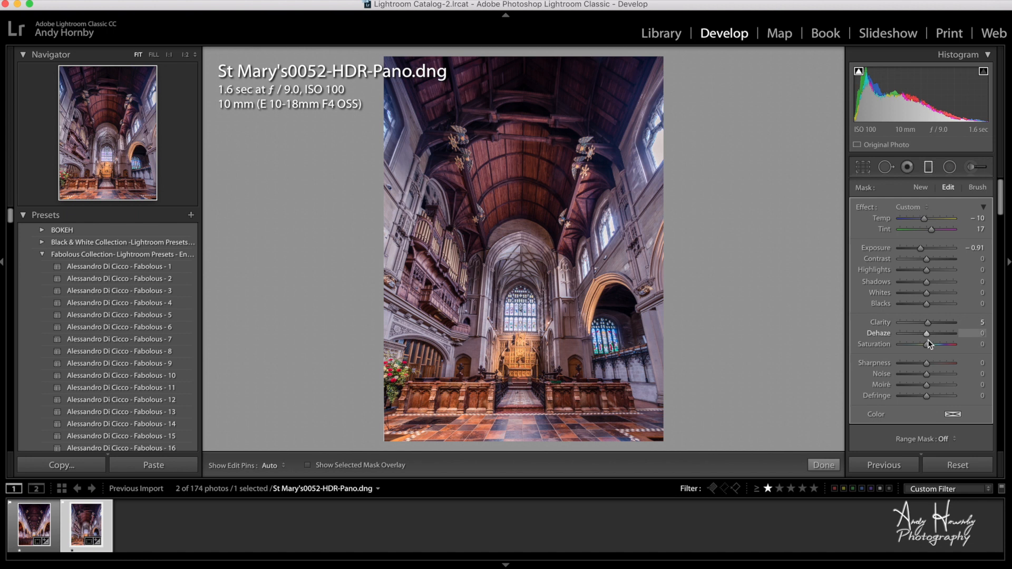
mouse_move(926, 334)
mouse_down()
mouse_move(948, 338)
mouse_move(904, 337)
mouse_move(939, 336)
mouse_up()
- Add a level graduated filter rising from the photo's lower edge over the tiled floor, using exposure -0.91 and Dehaze 36
scroll(858, 362, down, 3)
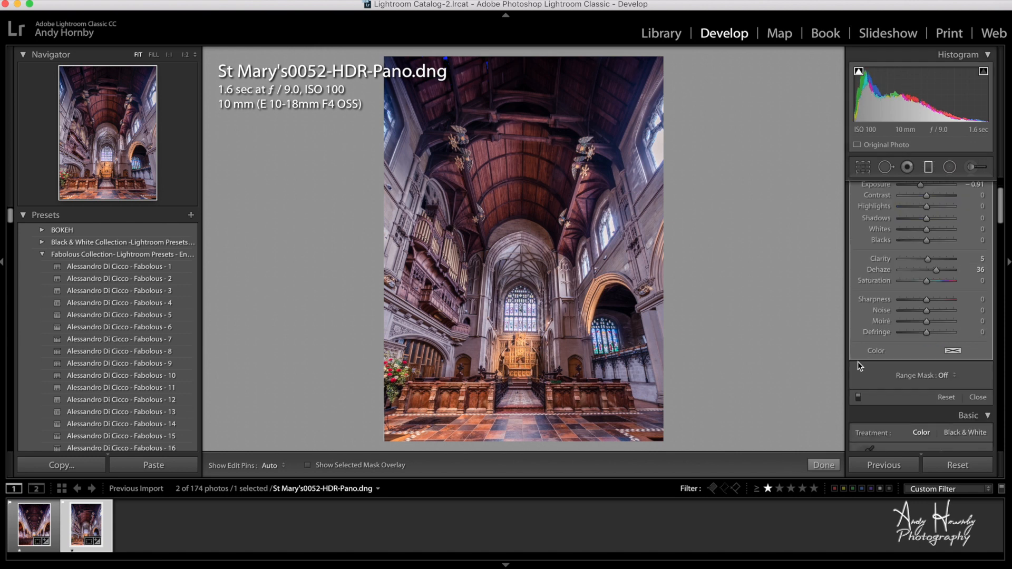
drag(532, 448, 532, 376)
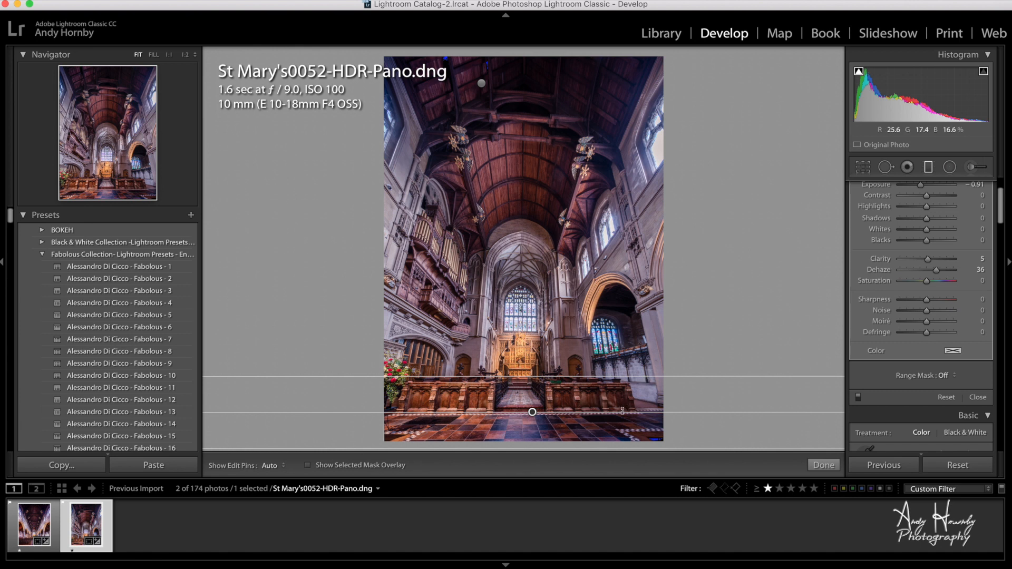
- Add a circular radial filter centred on the golden altar and set its exposure to 0.33
click(950, 169)
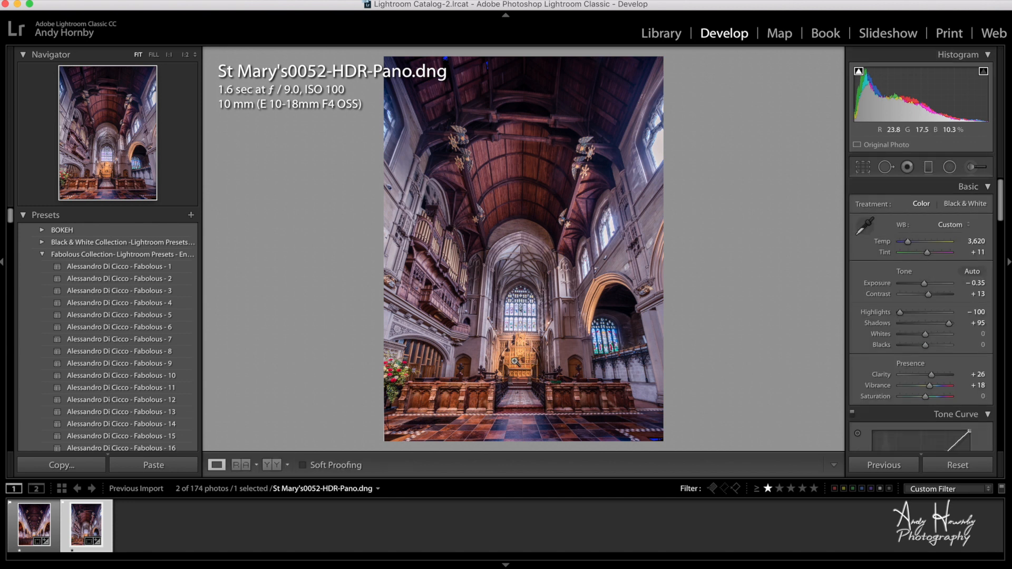
key(shift+m)
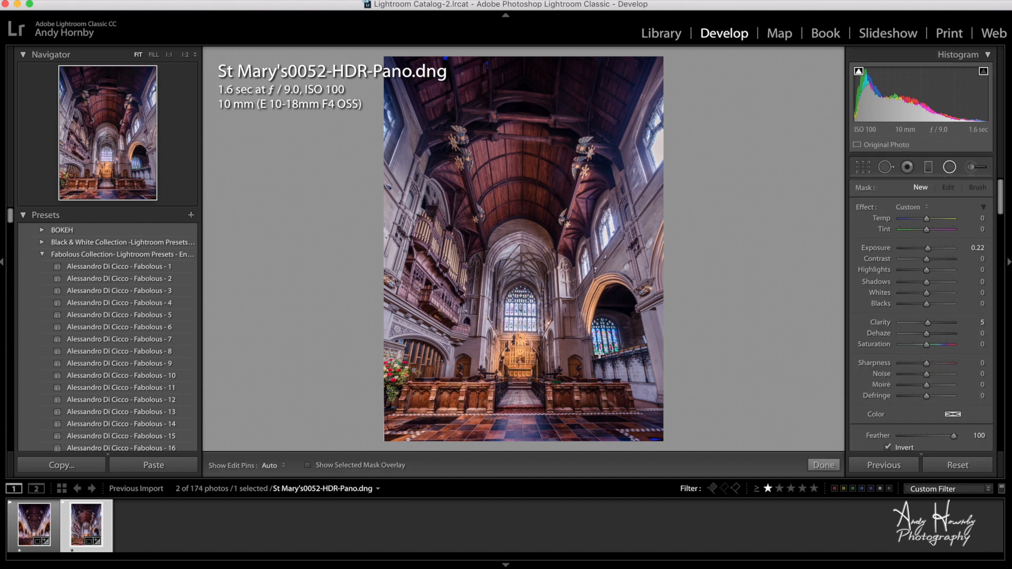
drag(520, 360, 557, 397)
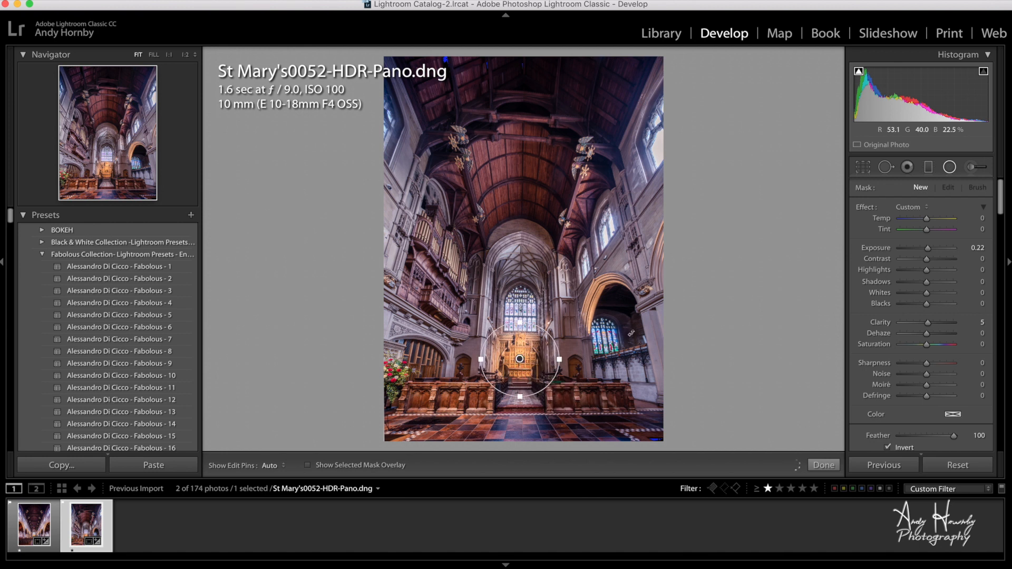
drag(929, 255, 931, 254)
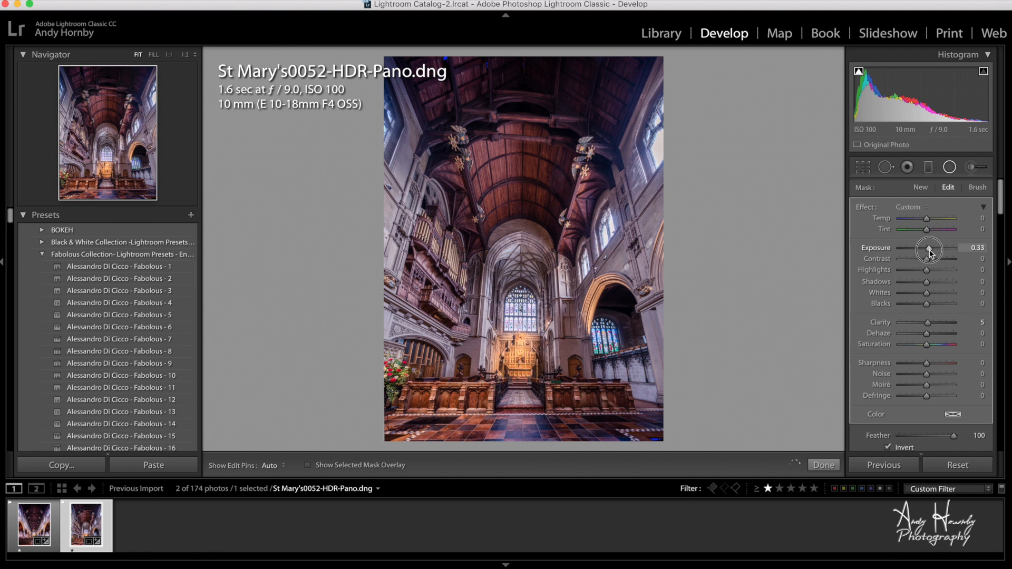
drag(931, 254, 931, 253)
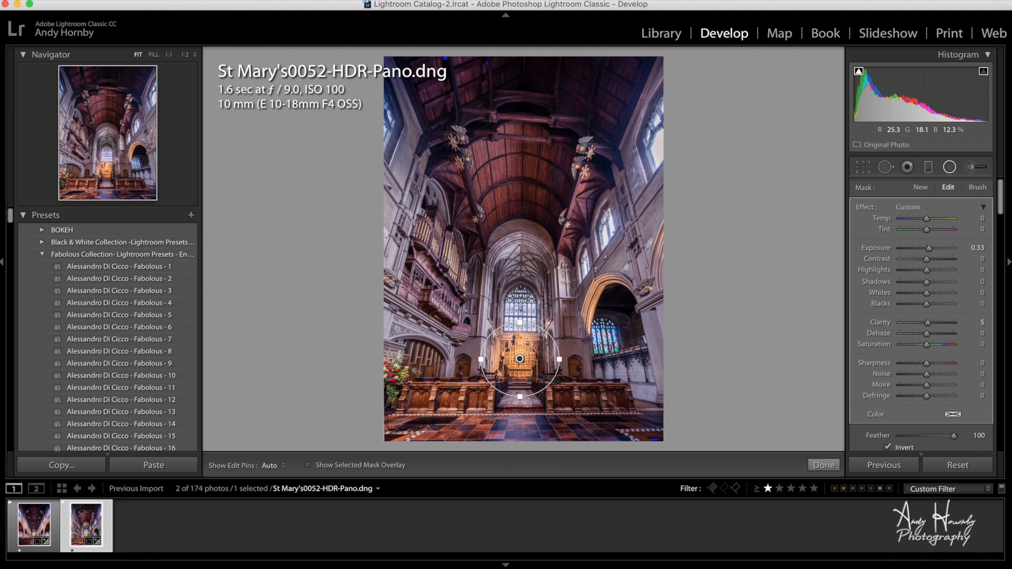
- Add a tall, narrow radial filter with exposure 0.22 over the central aisle, and shift it slightly down towards the floor
click(921, 189)
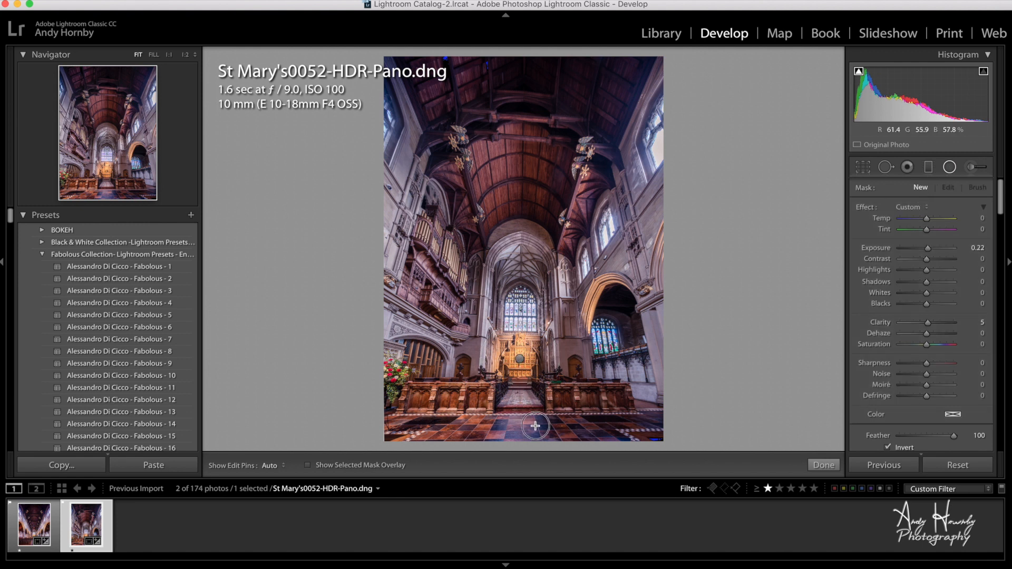
drag(517, 392, 542, 439)
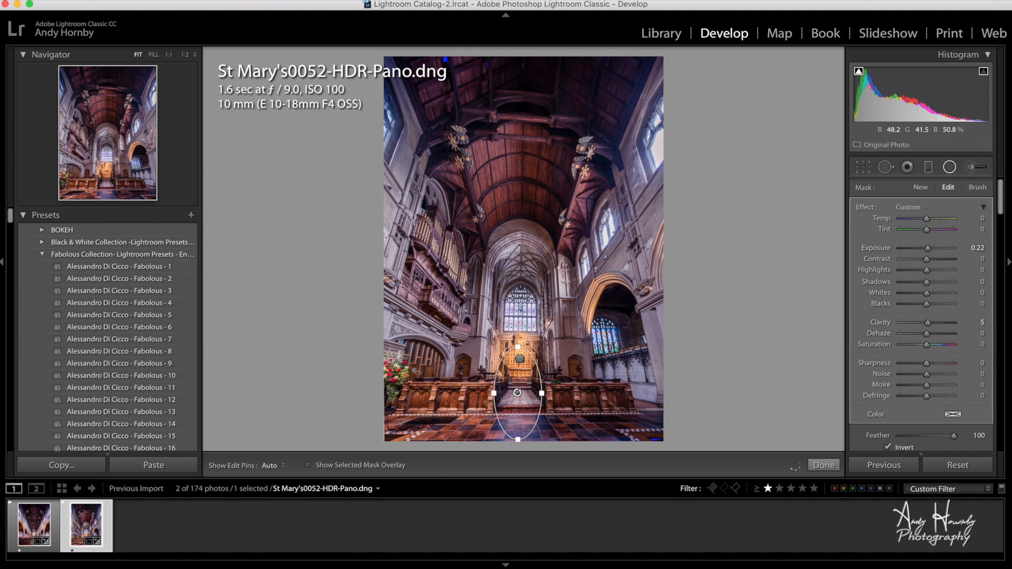
drag(517, 392, 521, 406)
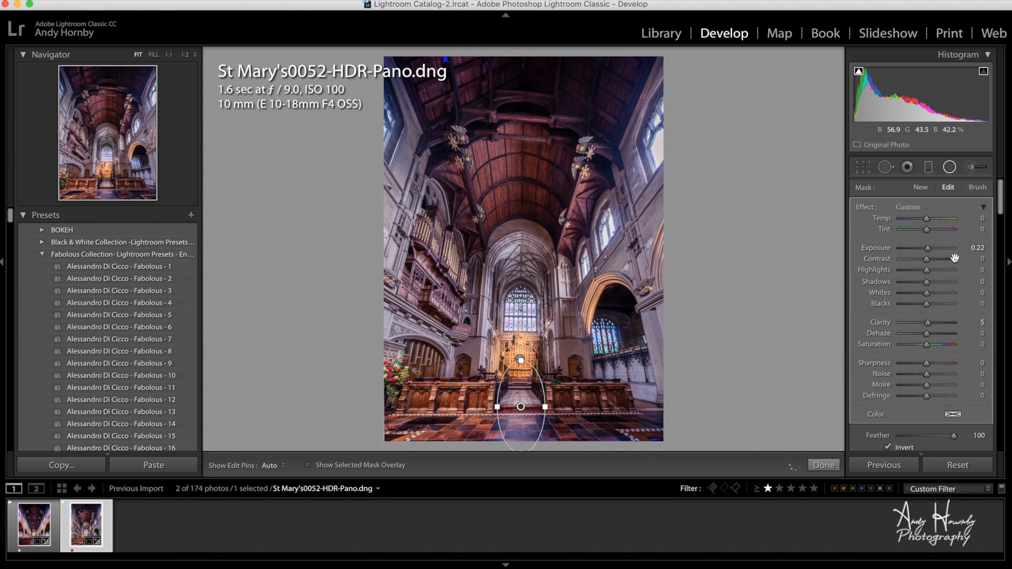
- Set the aisle radial filter's exposure to 0.92 and its Temp to 16
drag(930, 249, 933, 253)
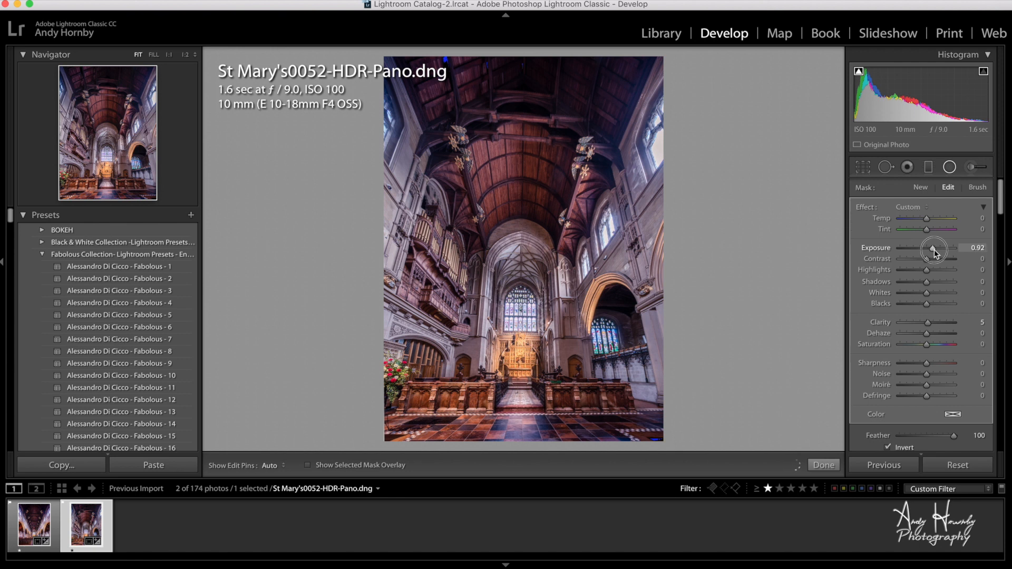
drag(927, 219, 930, 220)
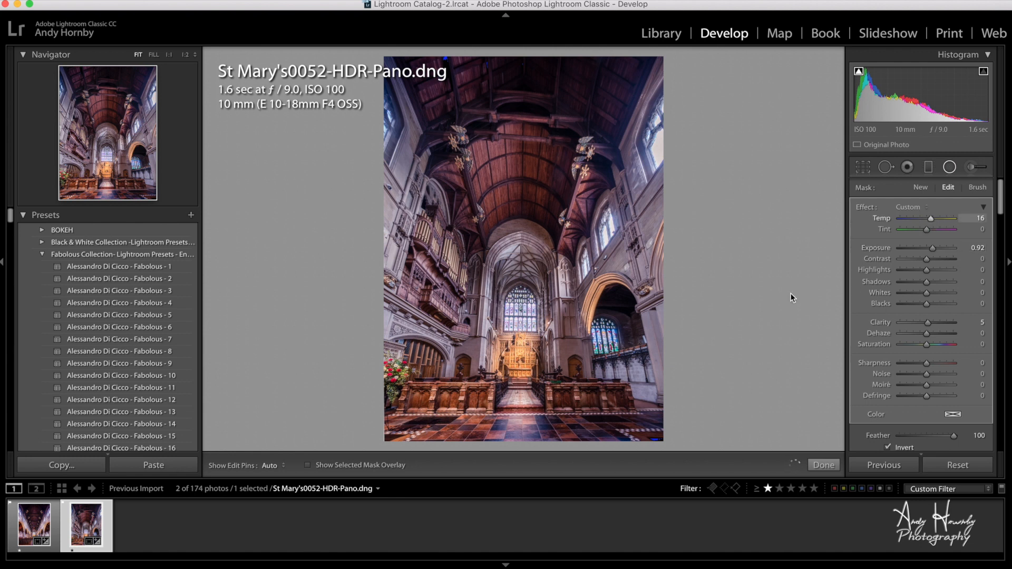
- Add an upright oval radial filter in the middle of the wooden ceiling, set its exposure to 1.22 and adjust its height
drag(521, 177, 547, 239)
drag(927, 248, 938, 249)
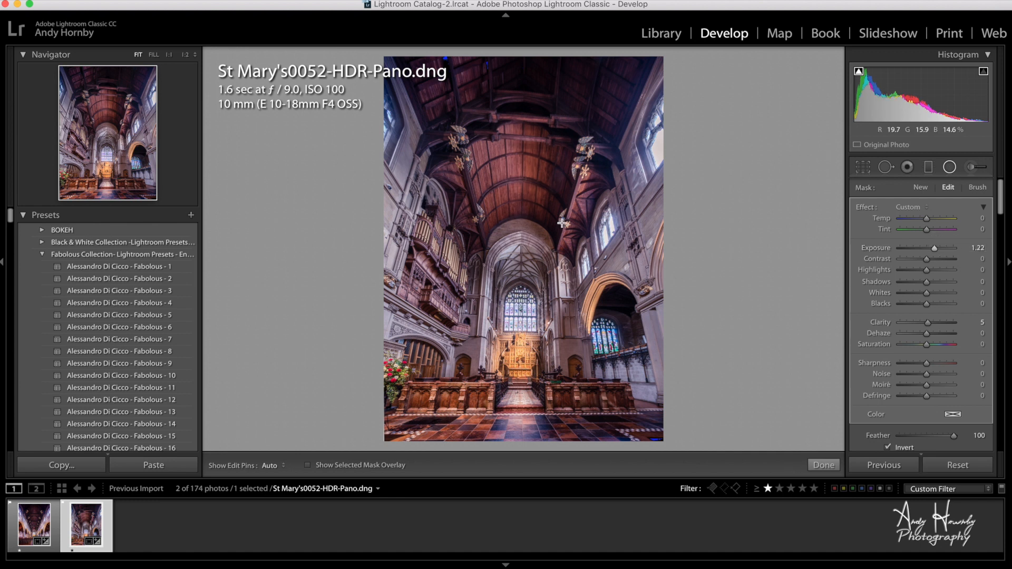
drag(523, 241, 524, 224)
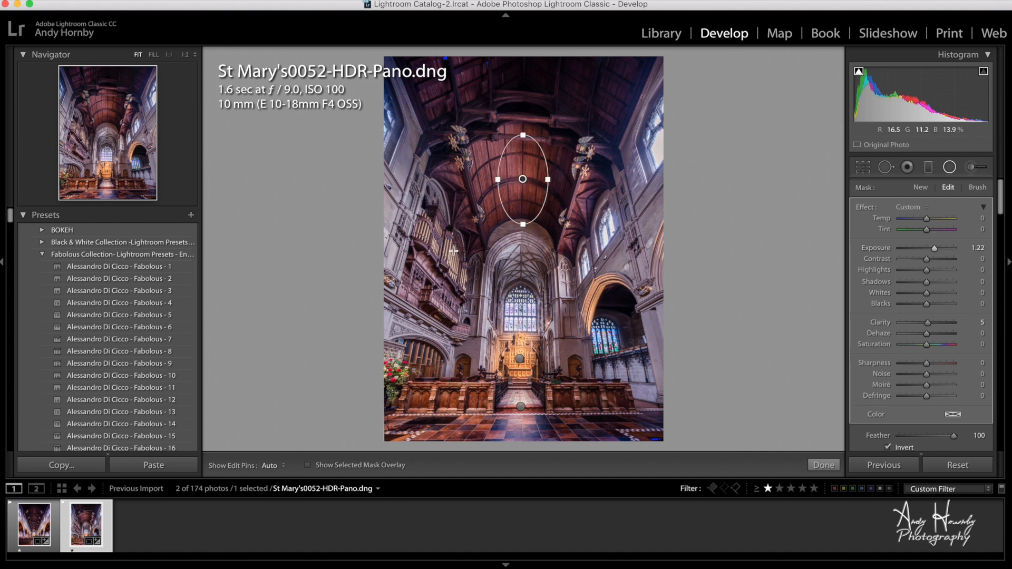
- Add a radial filter over the organ with exposure 0.25, Temp 25 and Clarity 25
drag(441, 268, 486, 322)
drag(935, 247, 935, 221)
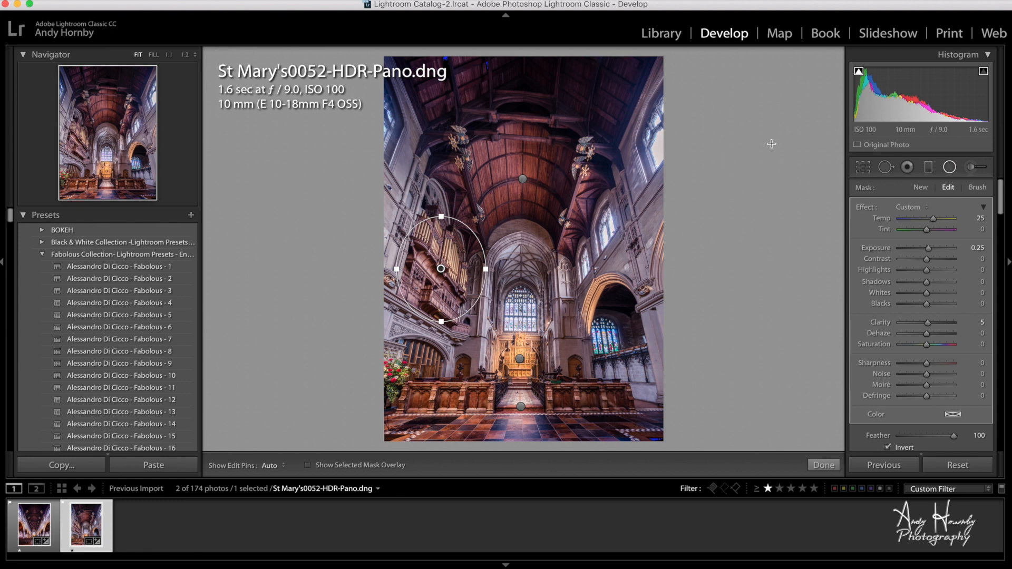
drag(929, 326, 934, 328)
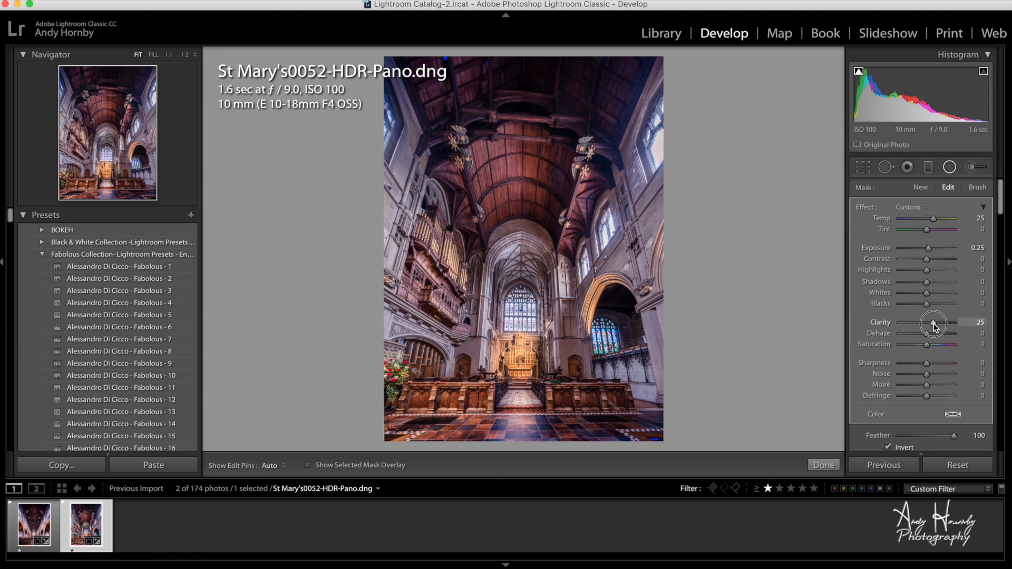
drag(934, 327, 934, 327)
- Add a small radial filter over the vault above the east window and set its exposure to 1.16
click(921, 188)
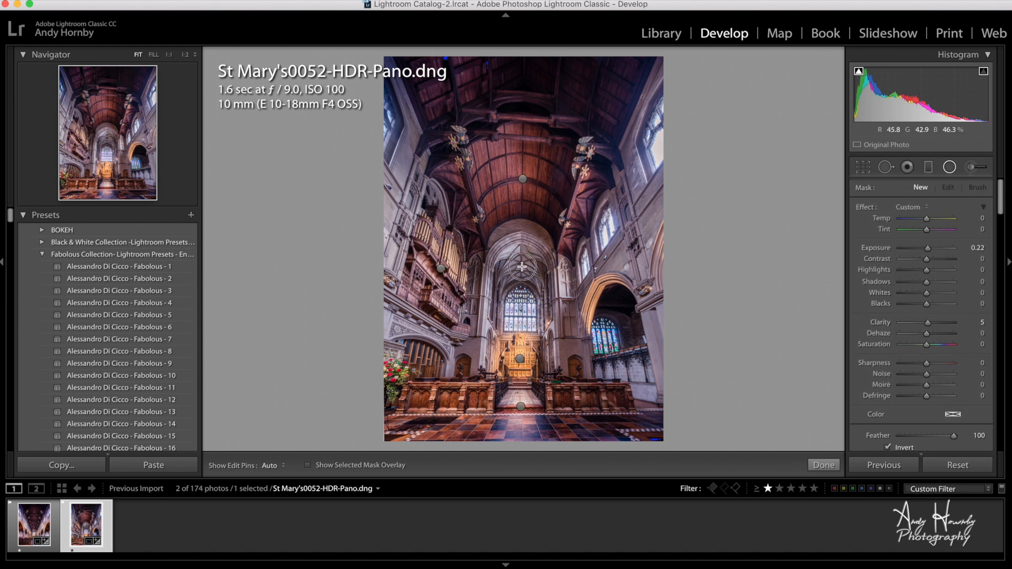
drag(535, 285, 541, 289)
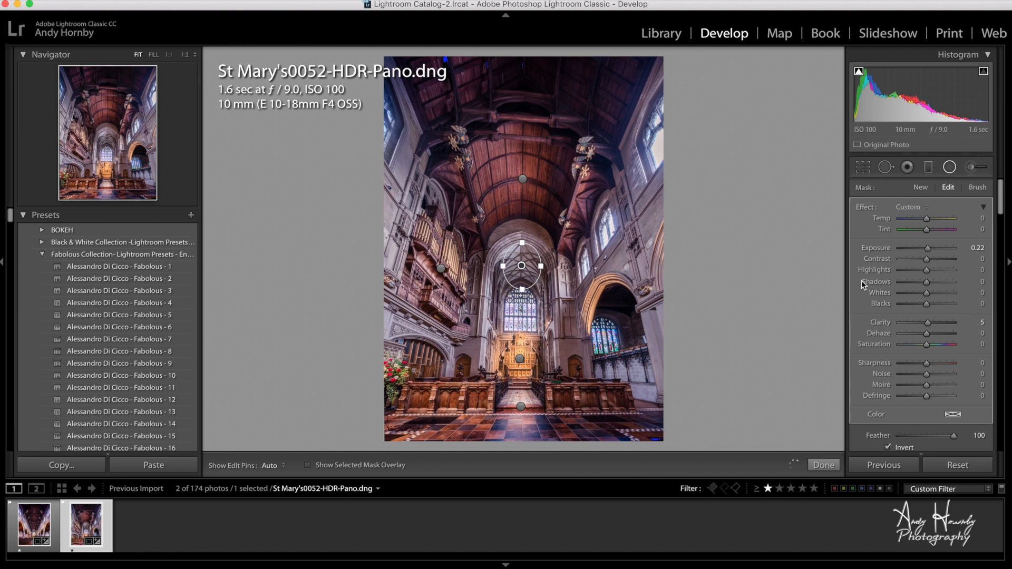
drag(928, 251, 935, 250)
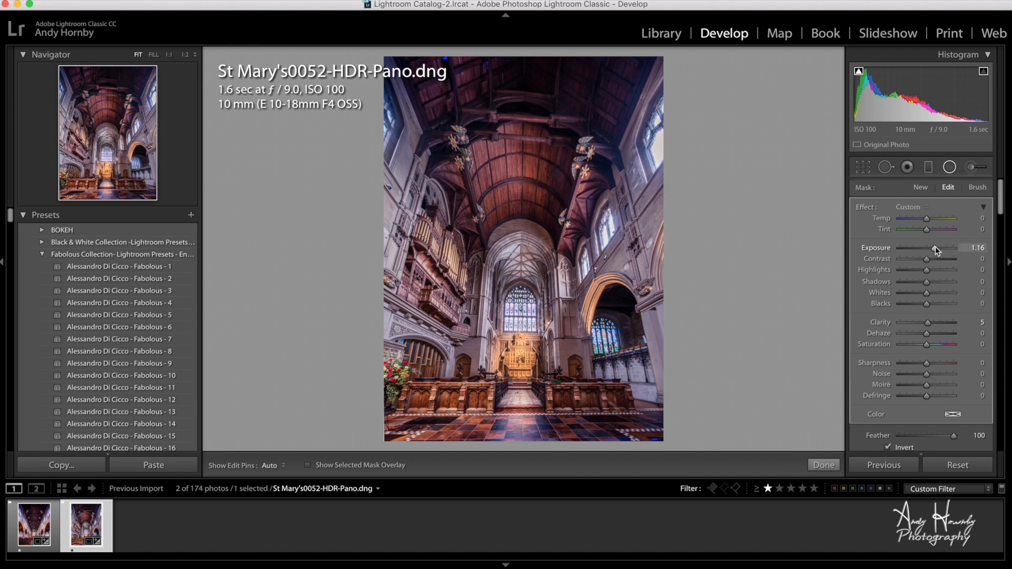
- Duplicate the vault's radial filter onto the upper right and upper left walls, reshaping and tilting the copies to follow the stonework
key(alt)
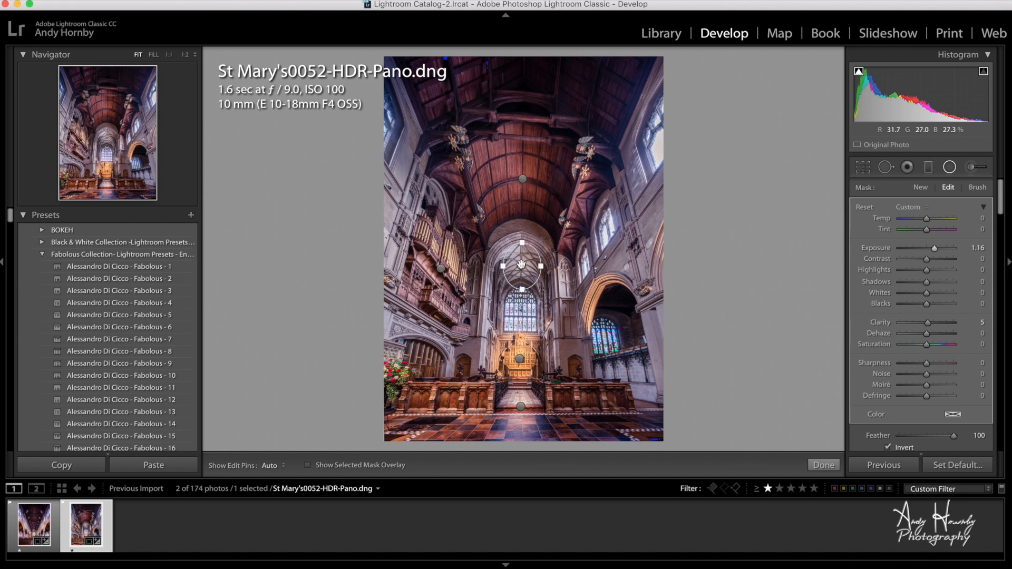
drag(522, 266, 618, 175)
drag(634, 237, 405, 183)
drag(421, 243, 396, 252)
drag(405, 182, 403, 178)
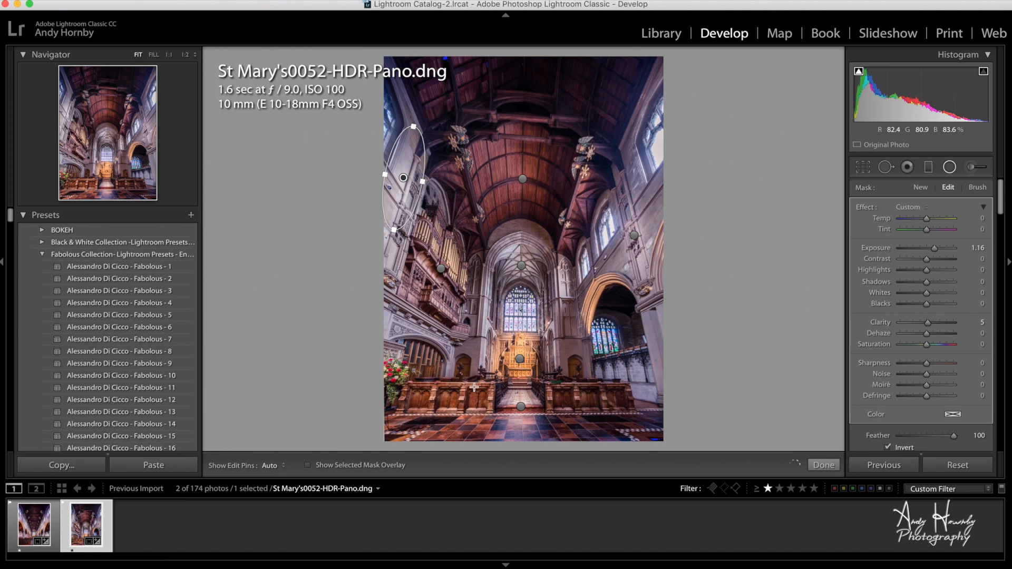
- Add a small oval radial filter on a choir stall panel right of the aisle, fit it to the panel and set its exposure to 1.56
drag(588, 394, 618, 414)
click(585, 389)
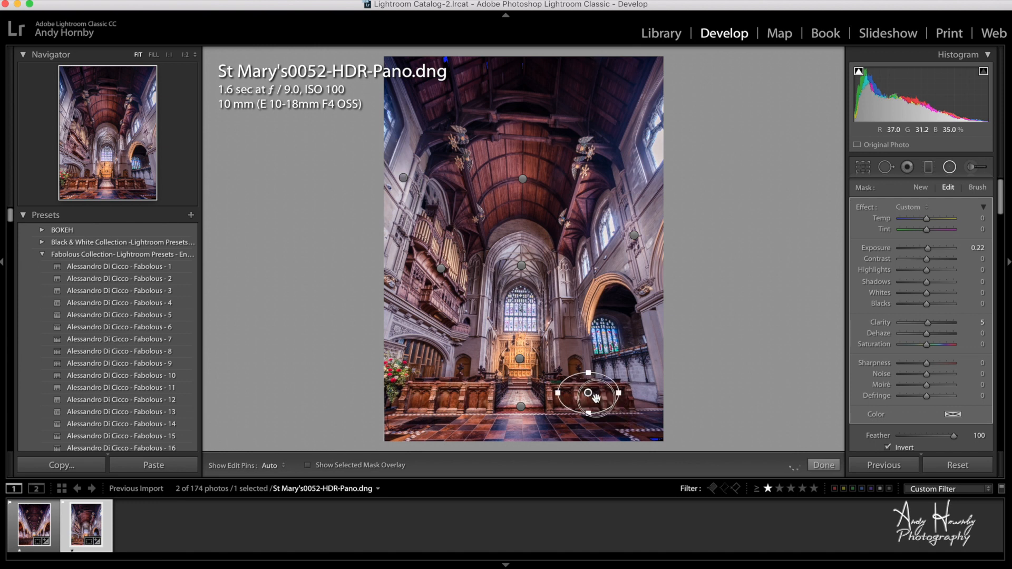
drag(596, 399, 601, 404)
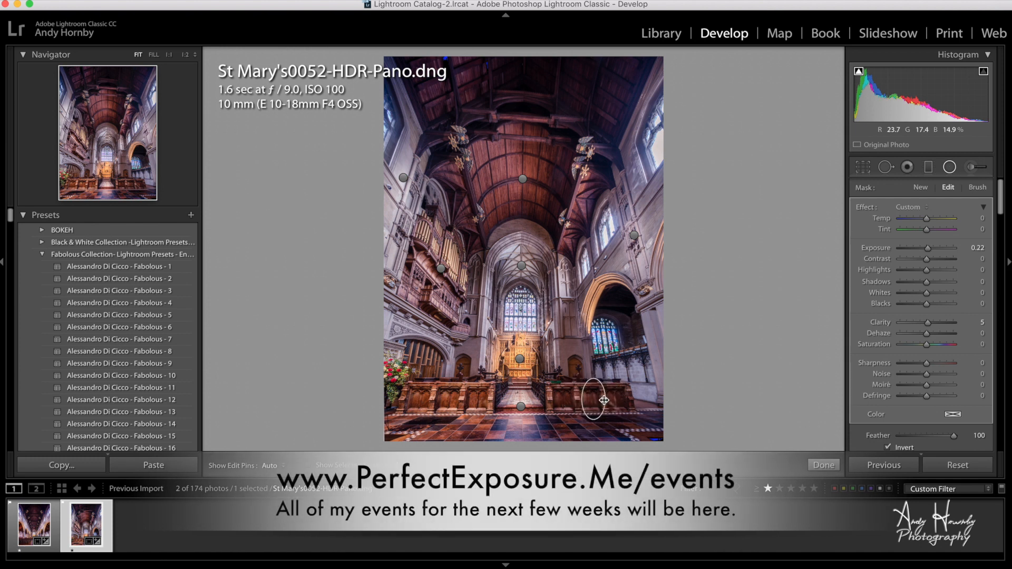
drag(596, 421, 597, 415)
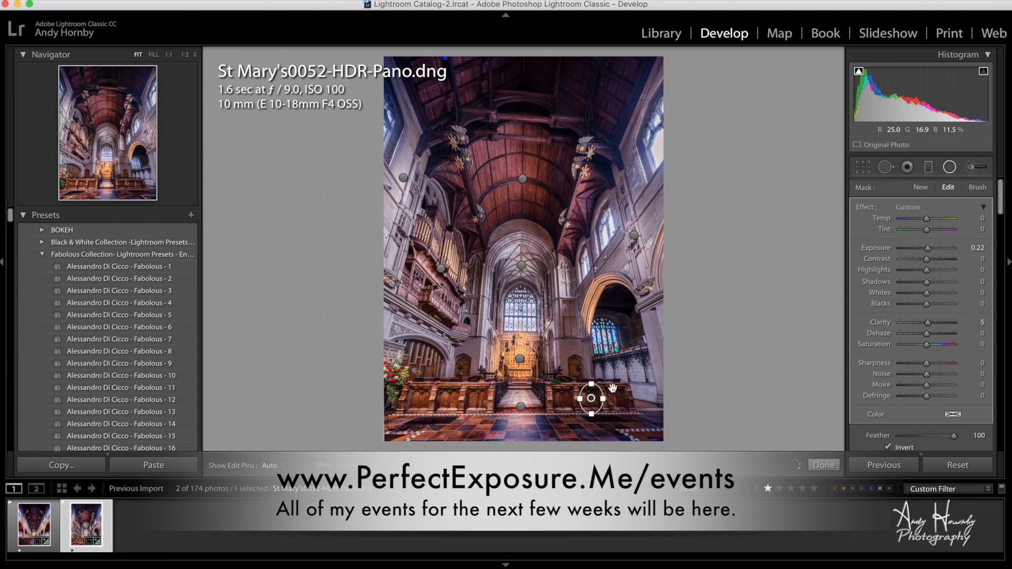
drag(926, 249, 937, 251)
- Duplicate the stall panel filter onto the remaining choir stall panels on both sides of the aisle
key(alt)
click(615, 399)
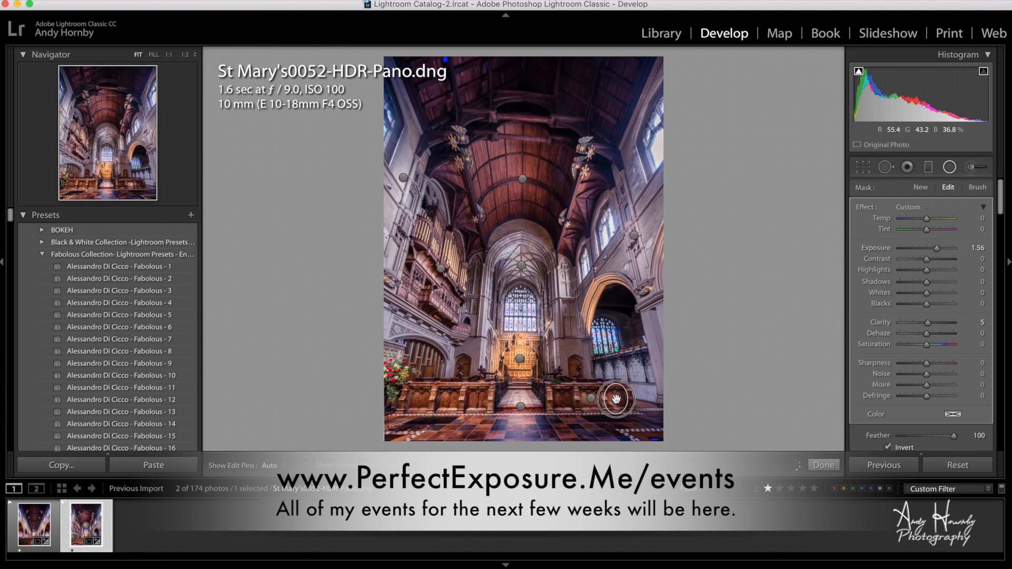
drag(615, 399, 420, 400)
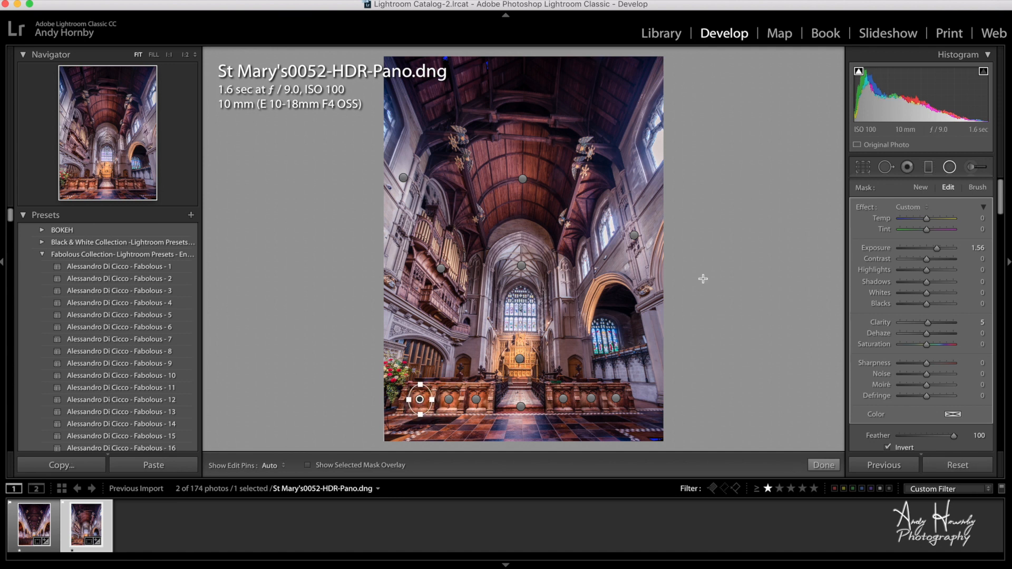
- Duplicate a stall panel filter onto the right wall above the arch, stretching and tilting it to fit the stonework
click(403, 178)
click(521, 406)
click(564, 399)
drag(565, 399, 593, 256)
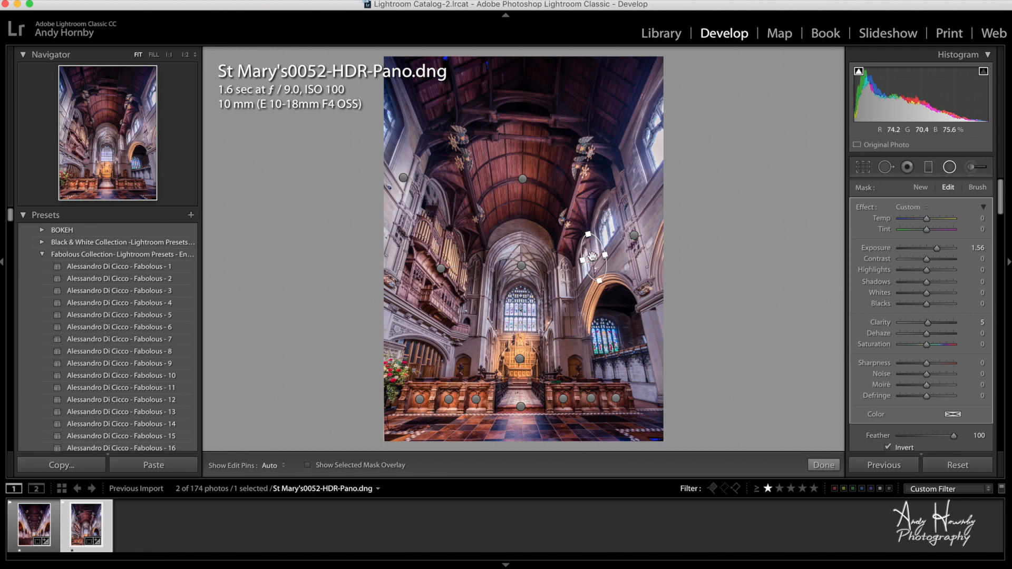
- Duplicate the right wall filter onto the upper organ pipes, shrink it and set its exposure to 2.10
drag(593, 256, 440, 239)
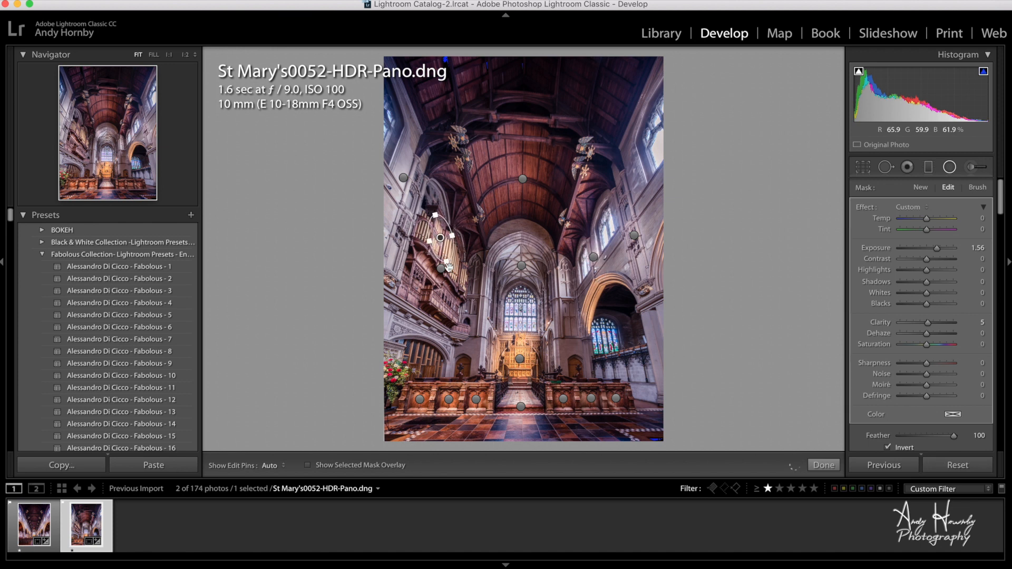
drag(448, 267, 439, 238)
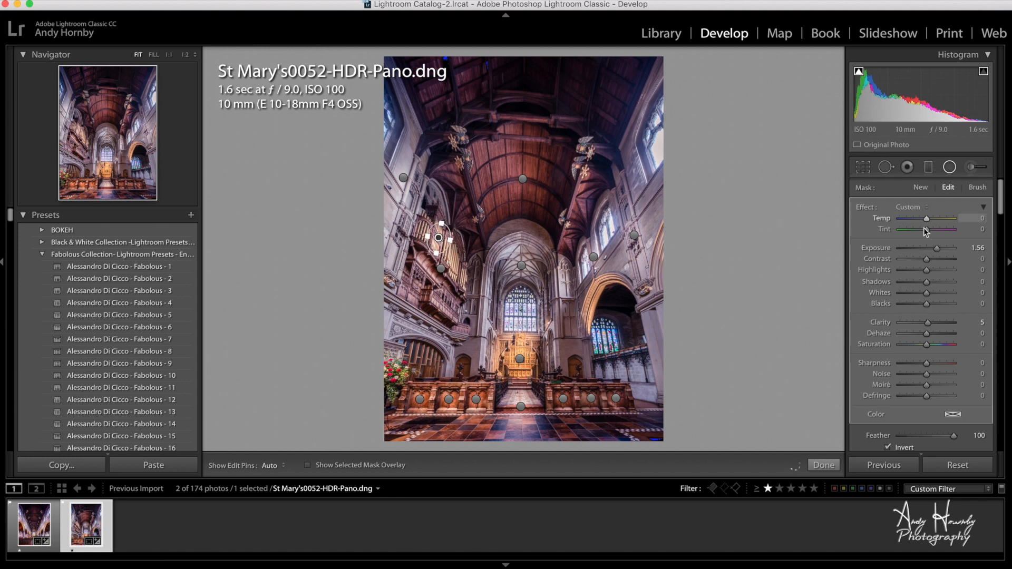
drag(939, 252, 942, 250)
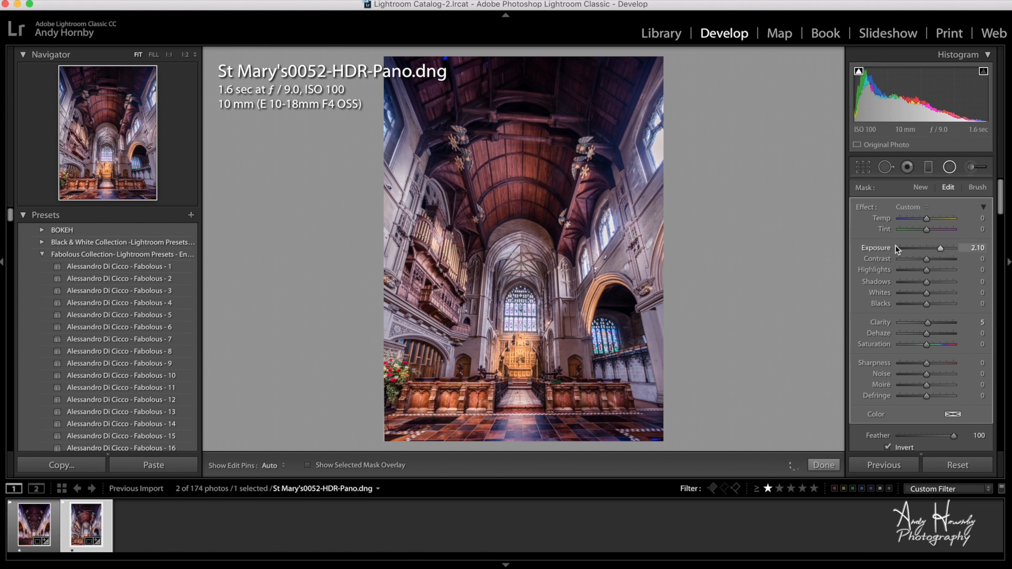
- Duplicate the organ pipe filter onto three more parts of the organ, rotating and reshaping the copies to fit
click(438, 240)
drag(437, 240, 475, 315)
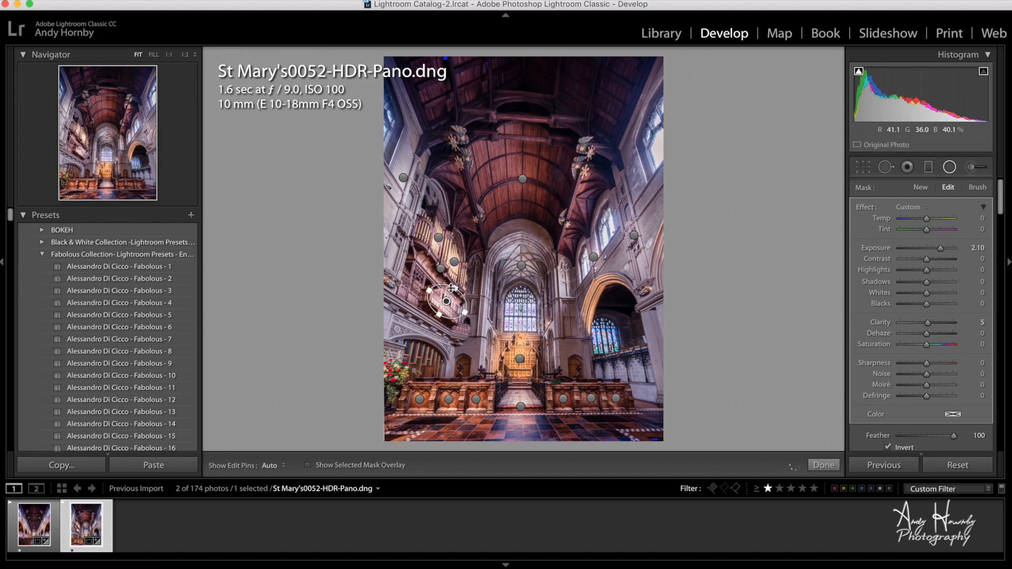
click(454, 261)
drag(455, 261, 413, 283)
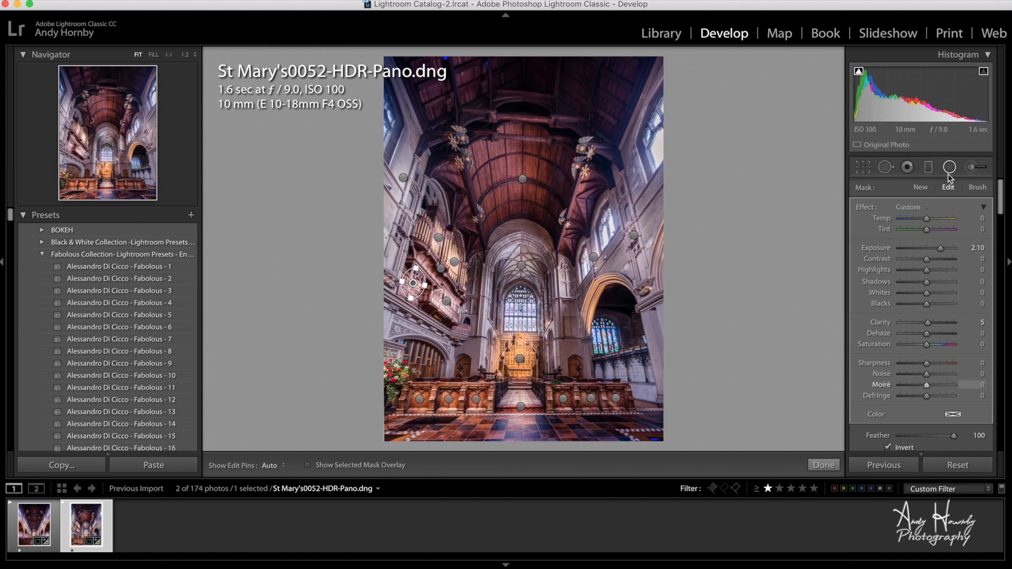
- Duplicate the right wall's radial filter onto the pillar between the altar and the right arch, setting it upright and stretching it vertically
click(821, 466)
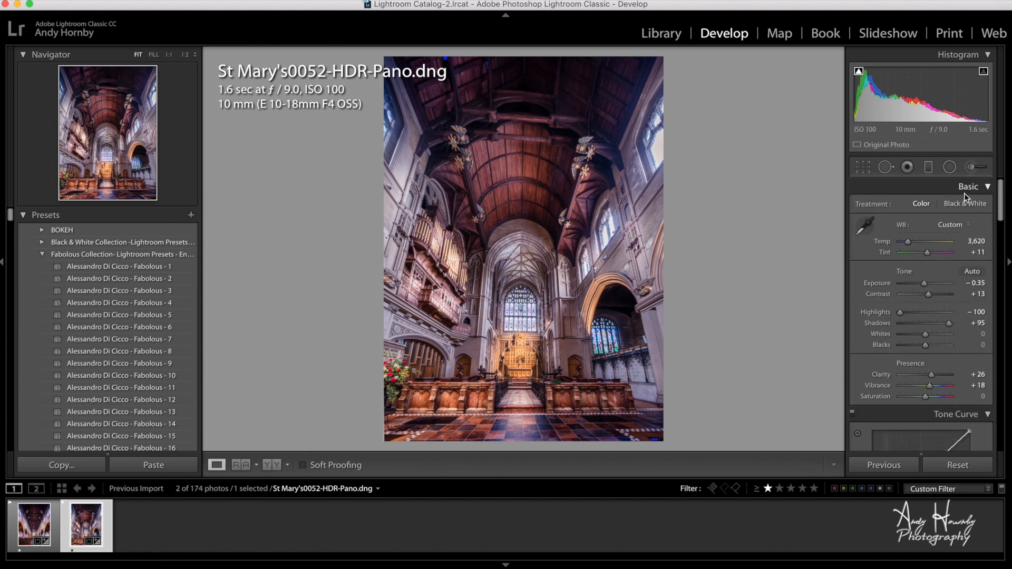
click(949, 167)
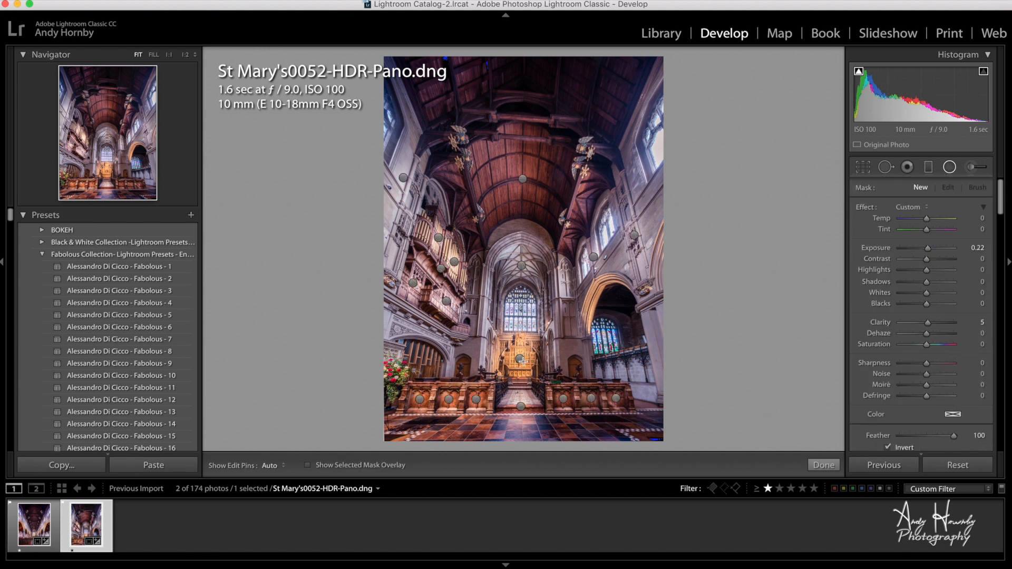
click(593, 257)
key(alt)
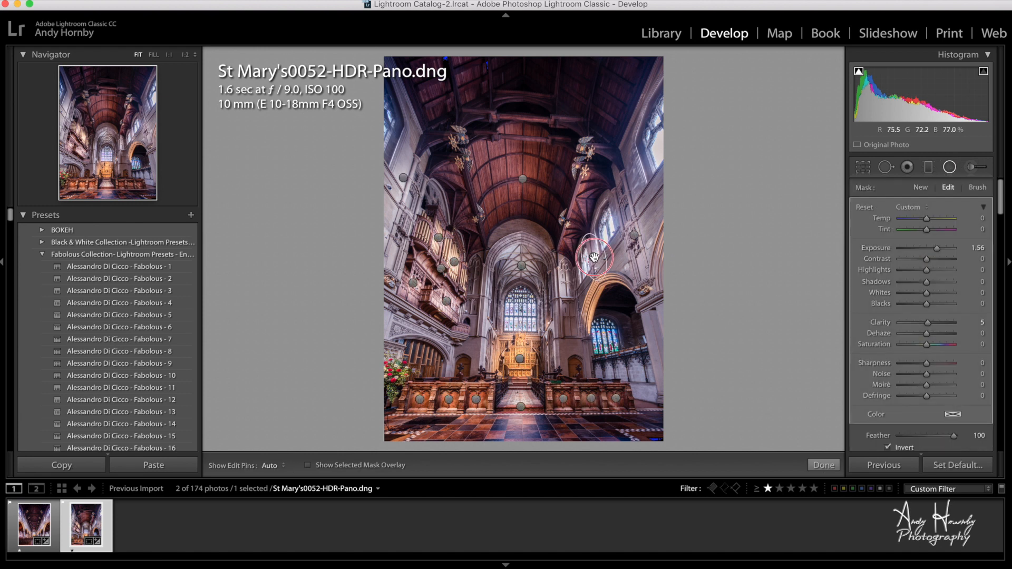
drag(565, 325, 570, 359)
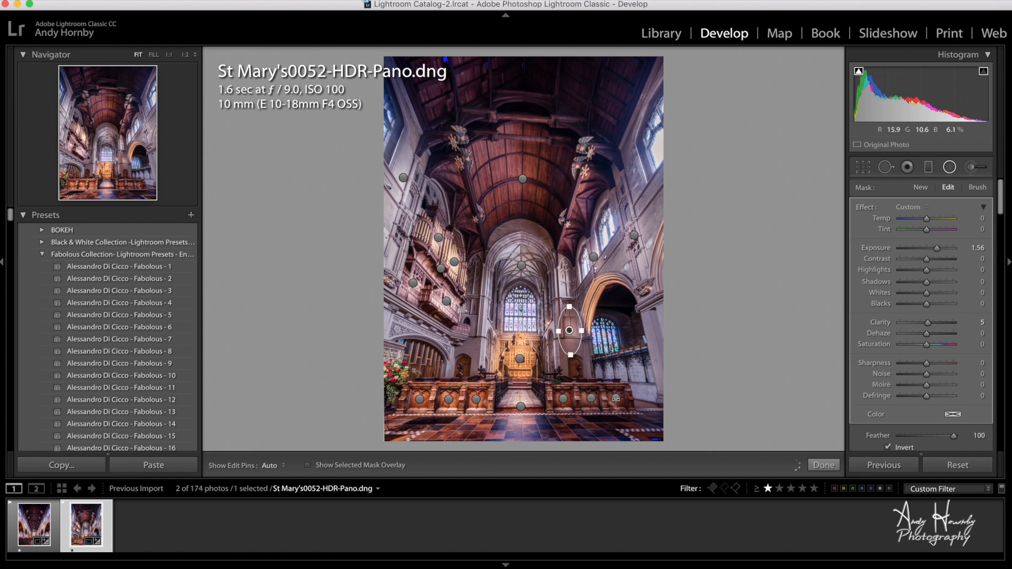
- Duplicate a stall panel filter onto two bays of the pale wall beneath the right arch and fit the copies to them
click(616, 399)
key(alt)
mouse_move(615, 399)
mouse_down()
mouse_move(637, 371)
mouse_move(621, 373)
mouse_move(632, 371)
mouse_move(621, 384)
mouse_up()
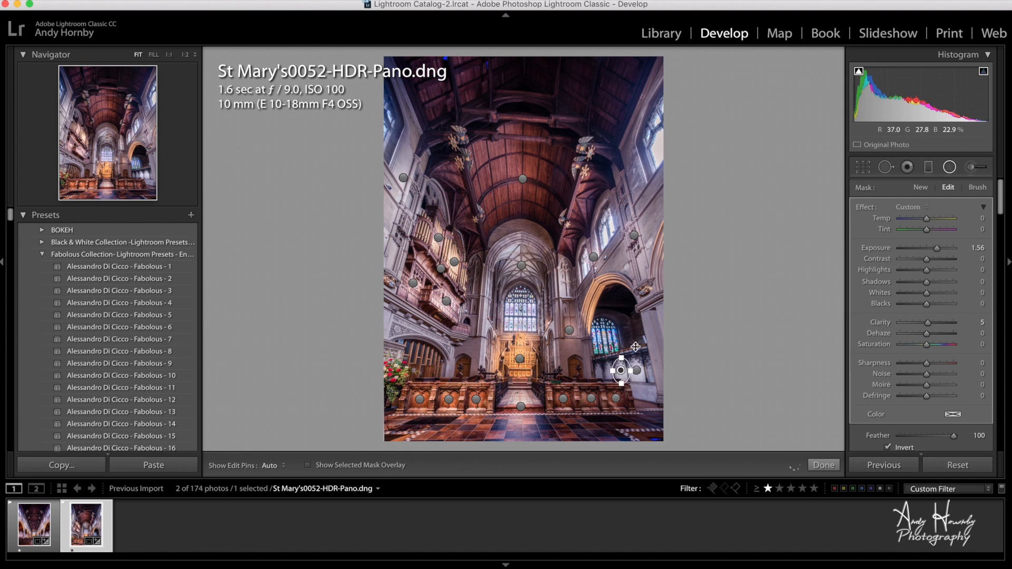
- Duplicate the wall bay filter onto the two remaining bays towards the wooden door, narrowing and shortening the copies to fit each bay
click(139, 173)
drag(535, 286, 462, 287)
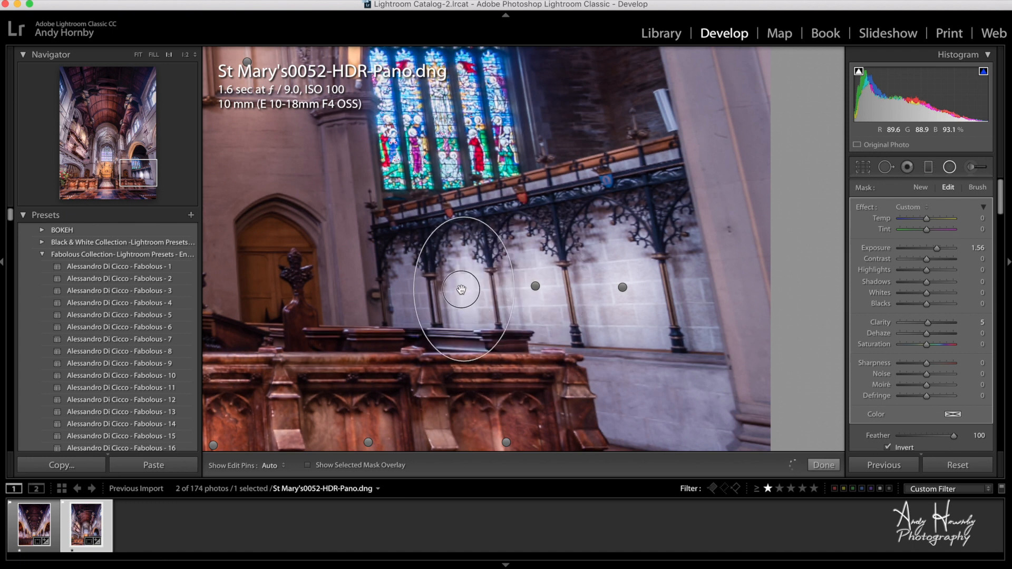
drag(461, 356, 461, 332)
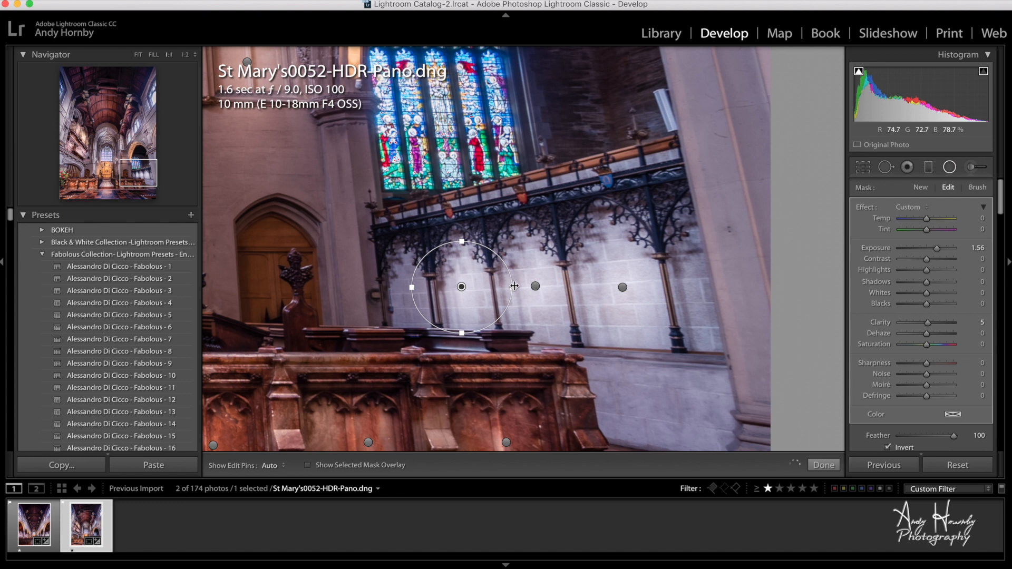
drag(512, 287, 493, 286)
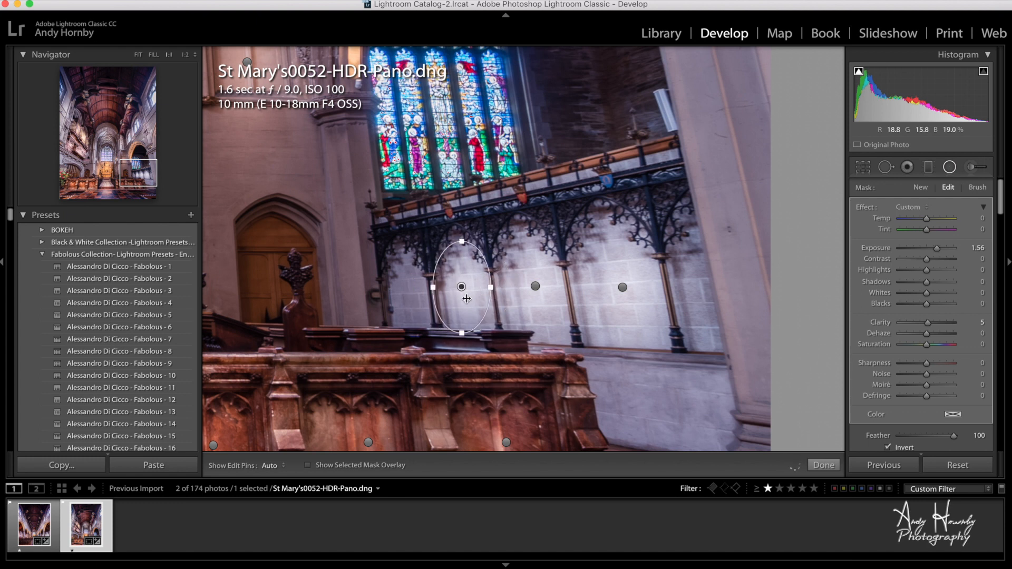
drag(461, 342, 466, 343)
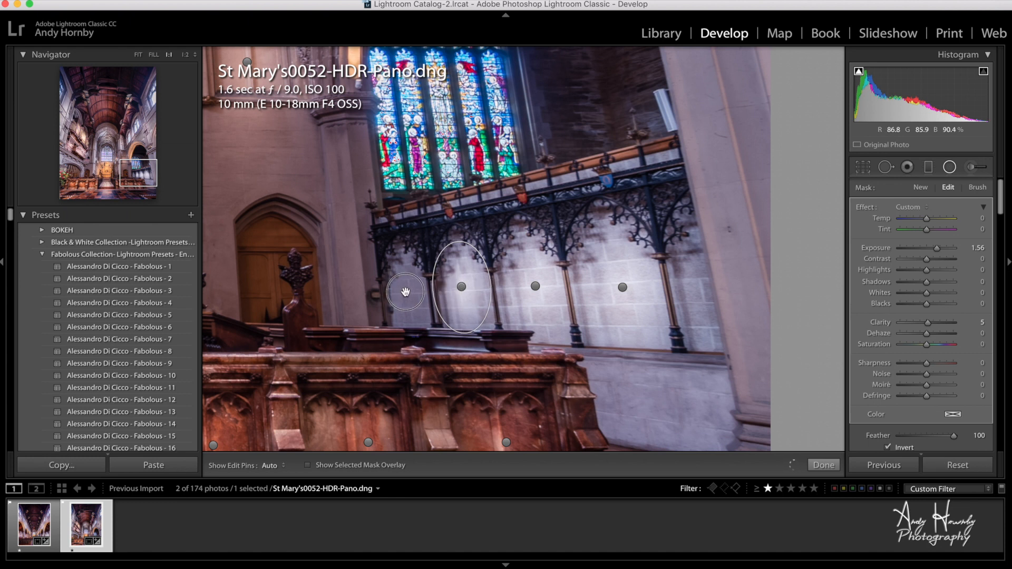
click(406, 291)
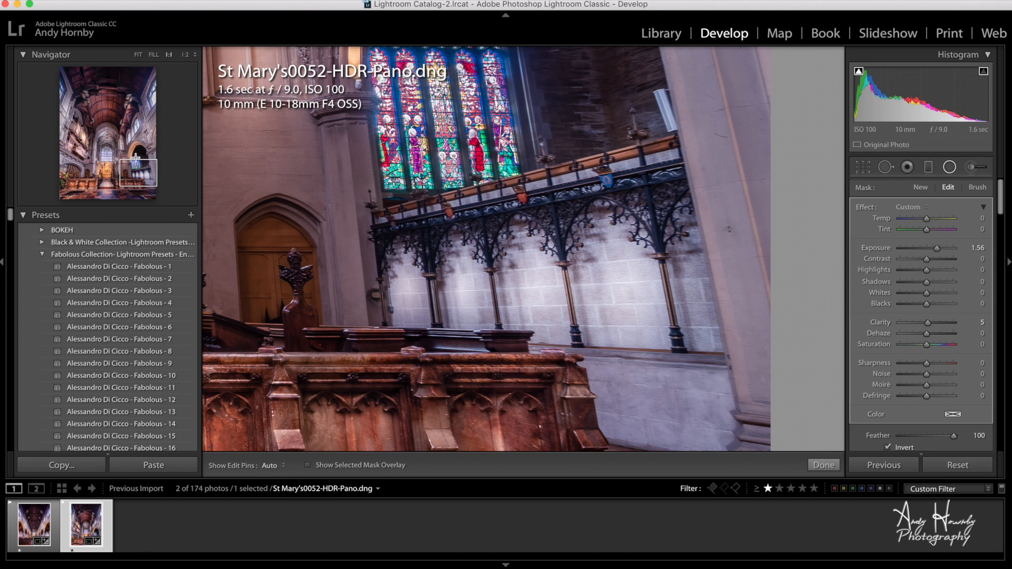
- Duplicate a wall bay filter onto the dark upper right ceiling, widen and rotate it into a larger circle, and copy it to the upper left ceiling
click(134, 175)
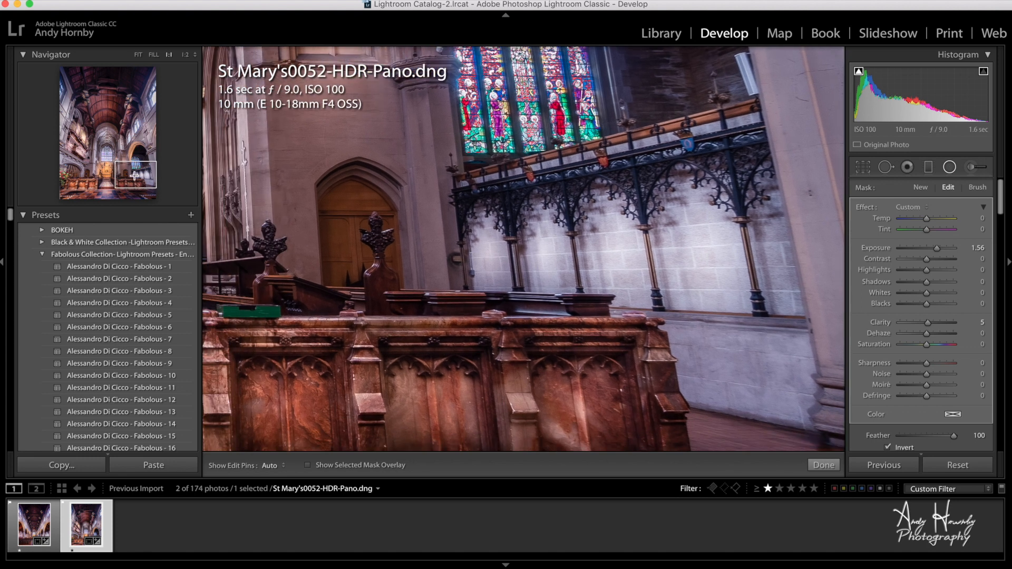
click(139, 55)
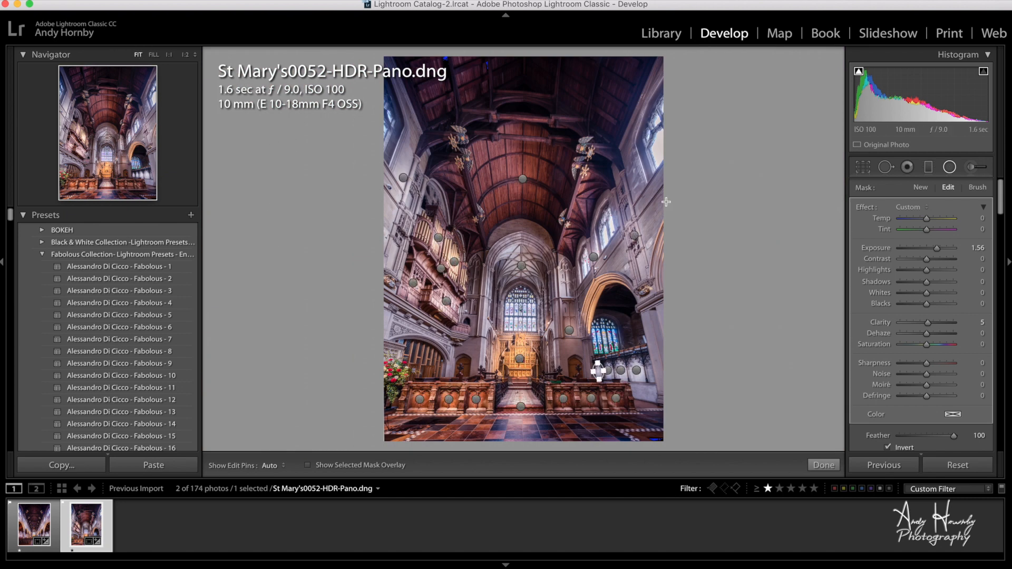
click(636, 370)
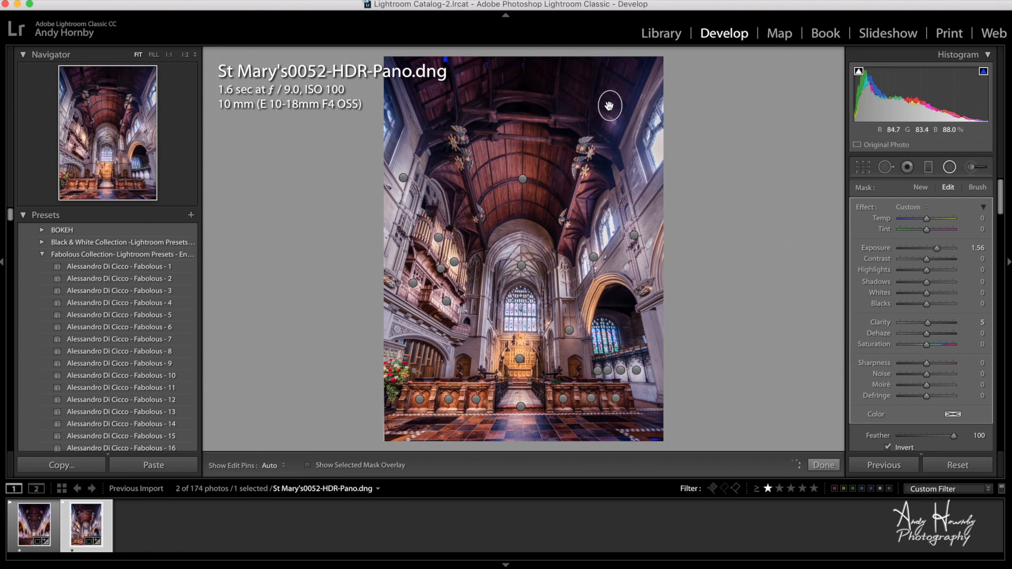
drag(610, 105, 581, 105)
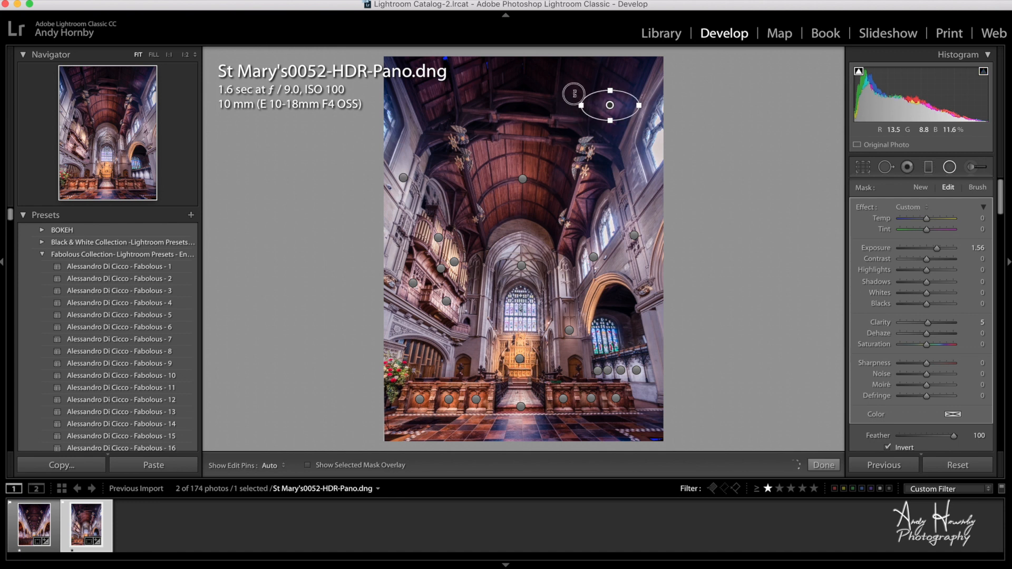
drag(576, 96, 574, 90)
drag(605, 120, 436, 91)
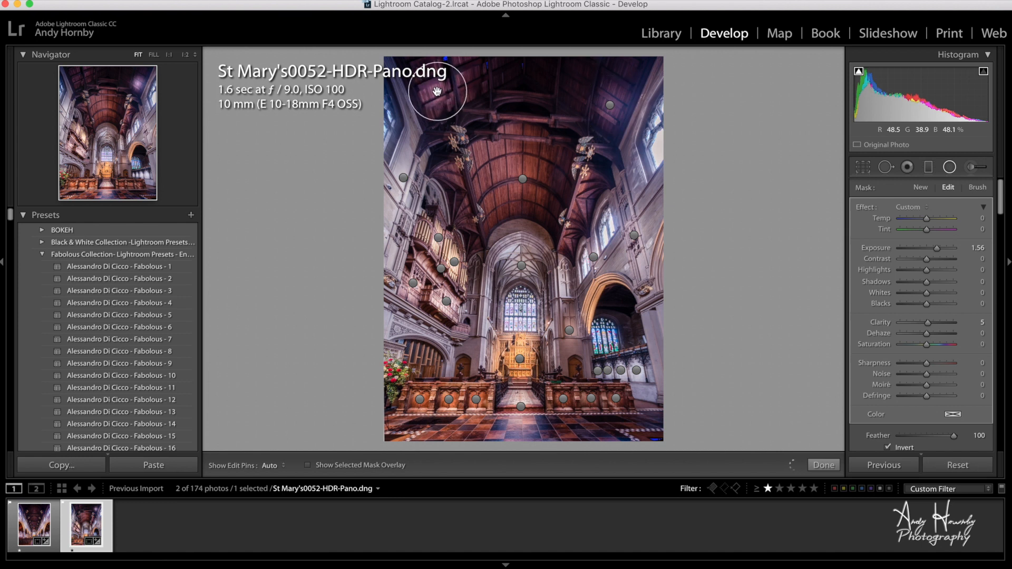
- Lower the exposure of the two upper ceiling filters, to about 0.67 for the left one and 1.09 for the right one
drag(935, 253, 933, 254)
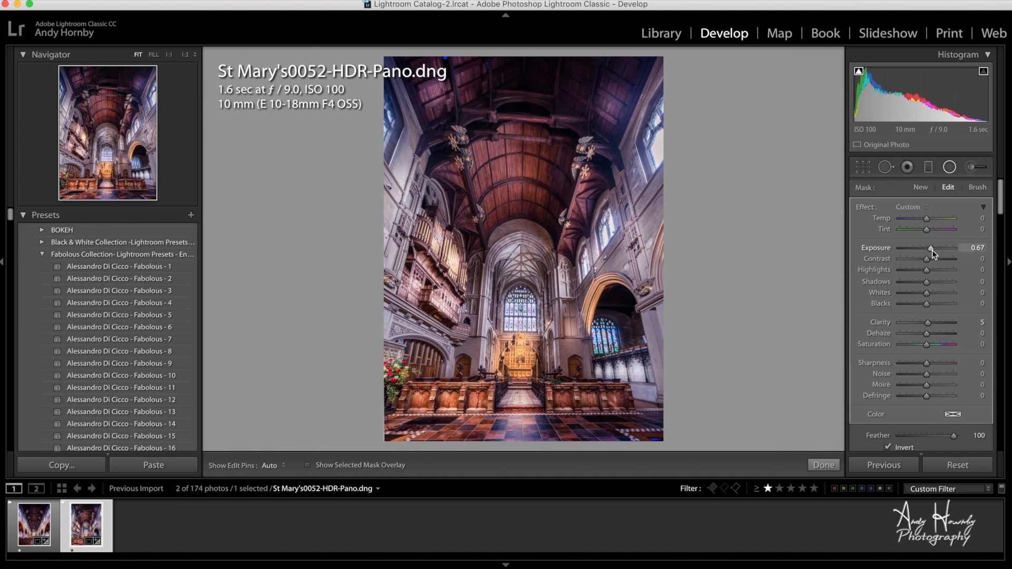
click(610, 106)
drag(934, 251, 935, 253)
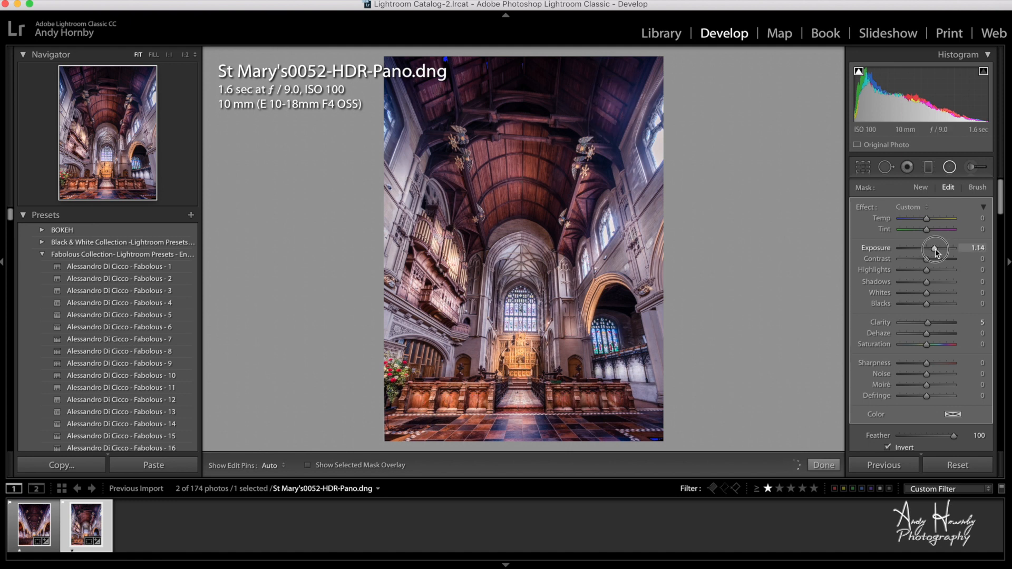
drag(935, 249, 935, 249)
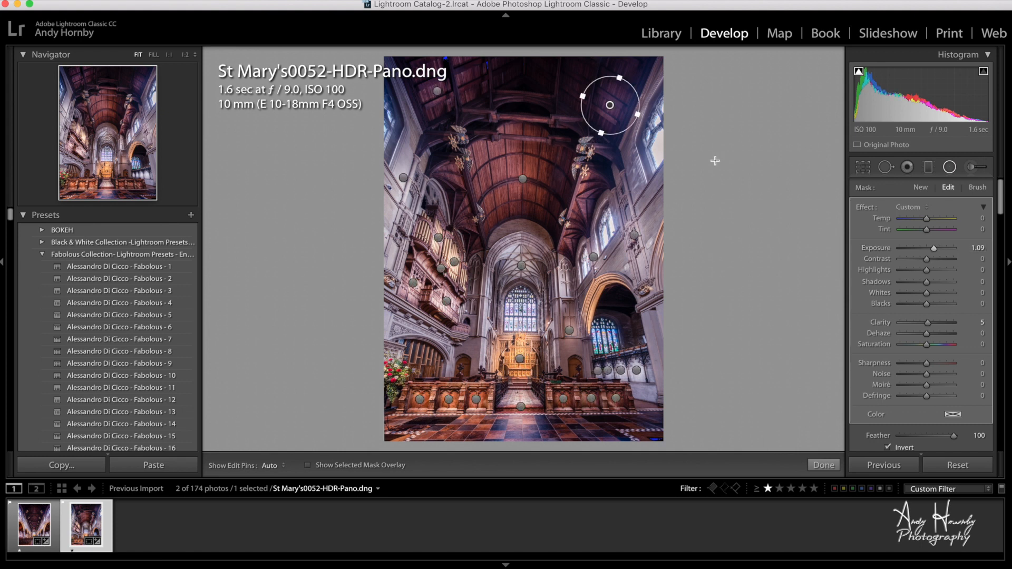
- Duplicate the upper right ceiling filter onto four parts of the central wooden ceiling, on both sides of its middle, and finish the radial filter edits
key(alt)
drag(610, 104, 485, 168)
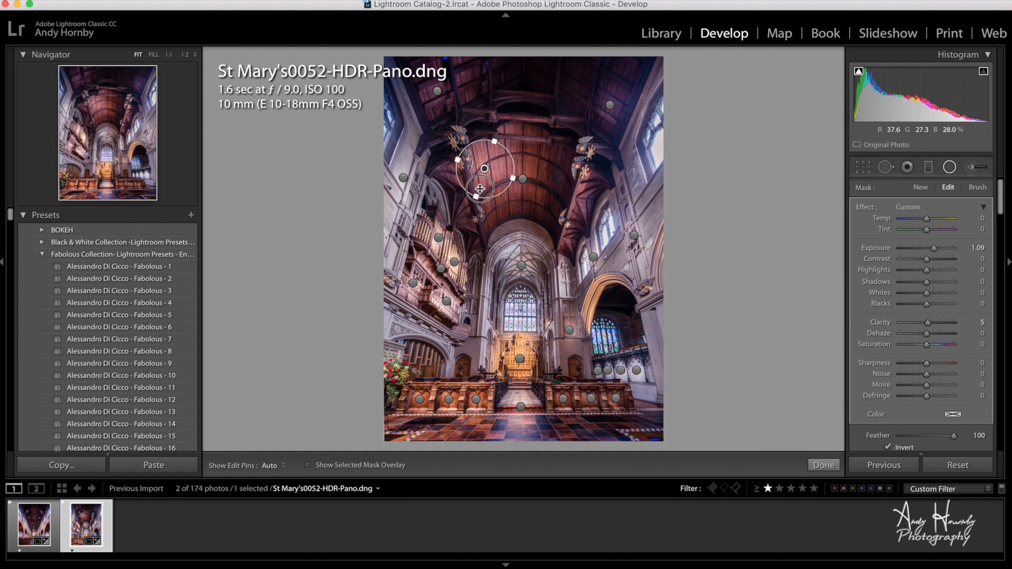
drag(477, 197, 549, 210)
drag(550, 209, 492, 210)
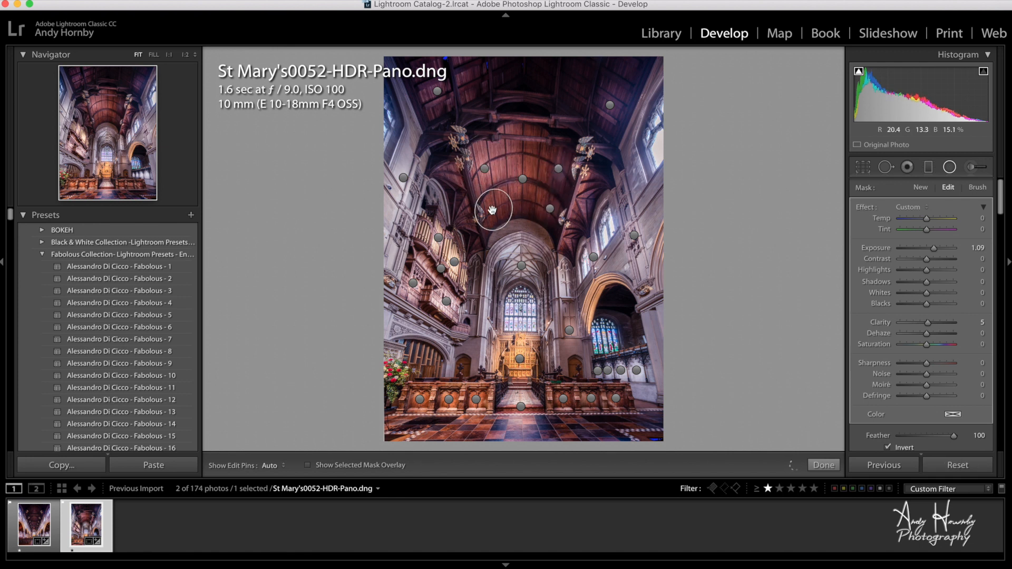
click(825, 465)
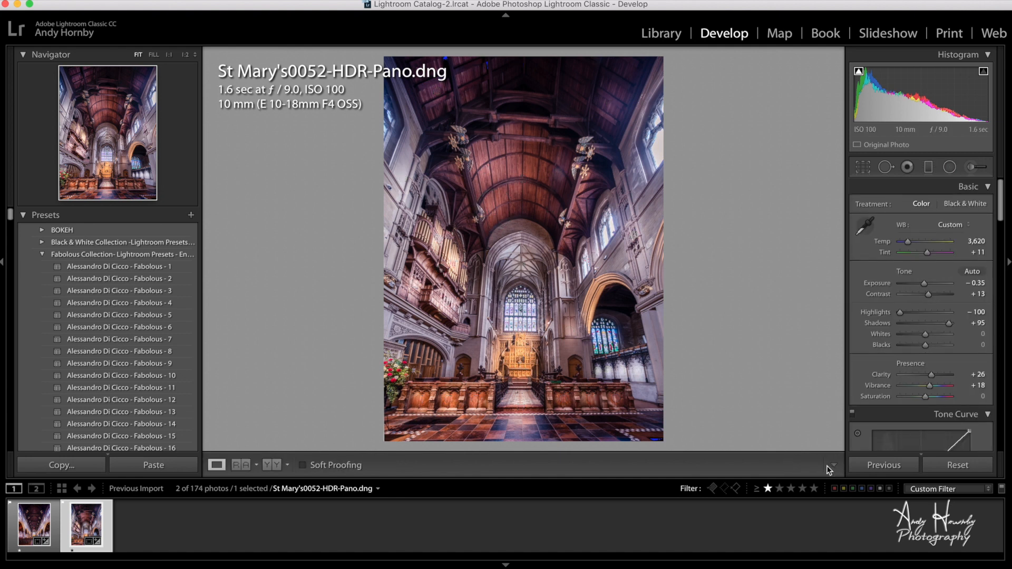
- Compare the panorama with all radial filters switched off and on, leaving them enabled and closing the Radial Filter tool
click(950, 166)
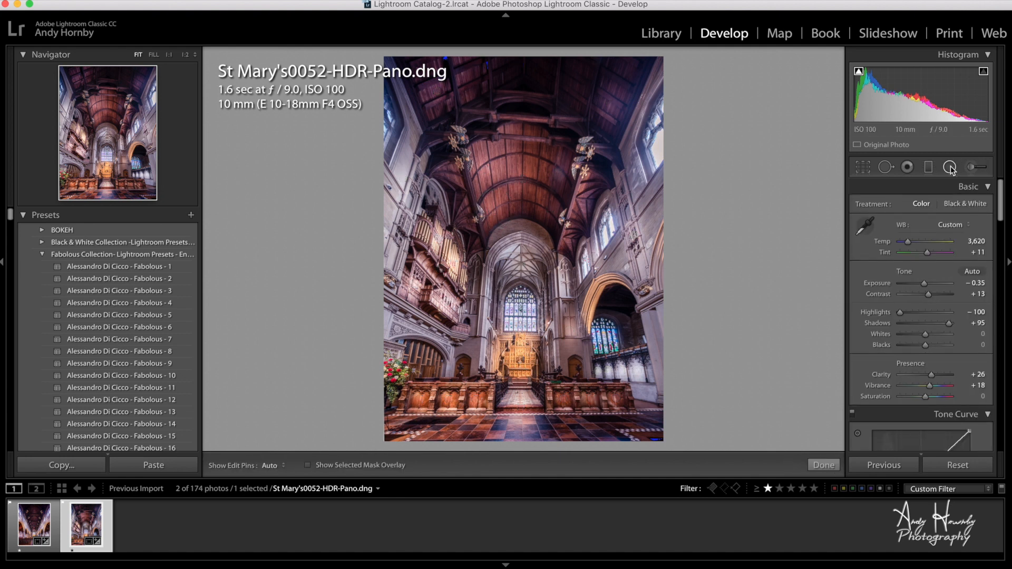
scroll(891, 295, down, 3)
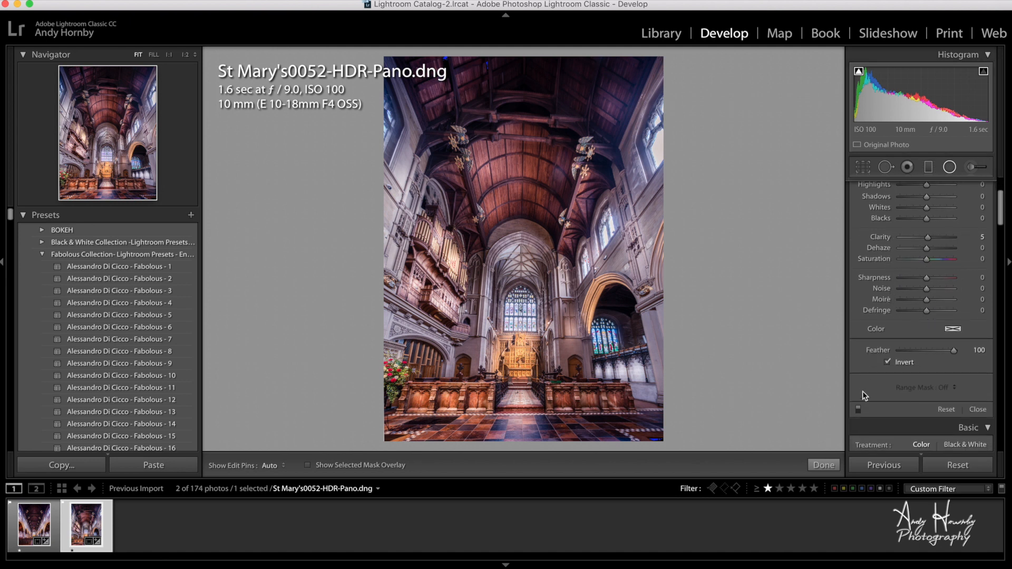
click(858, 409)
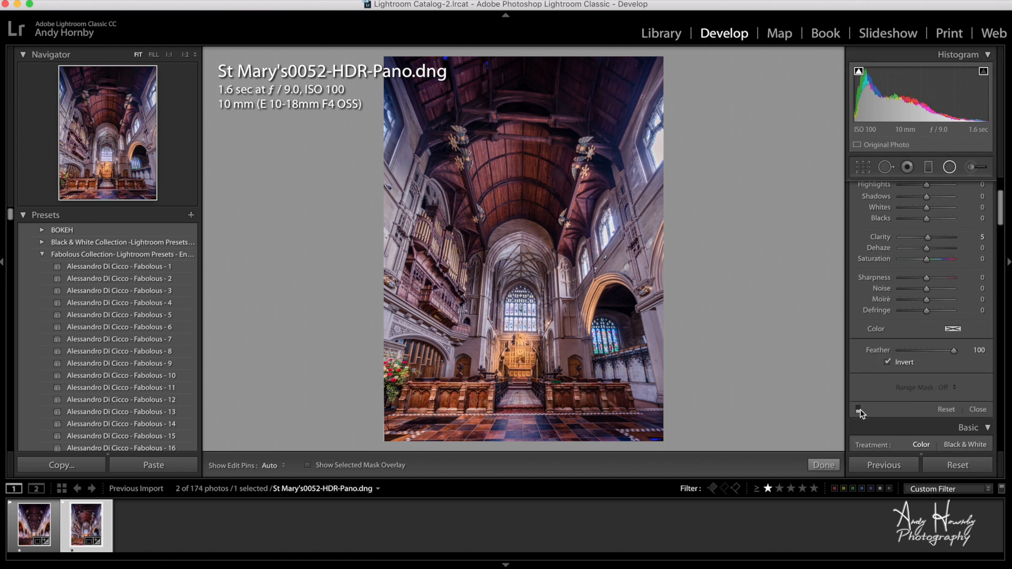
click(858, 410)
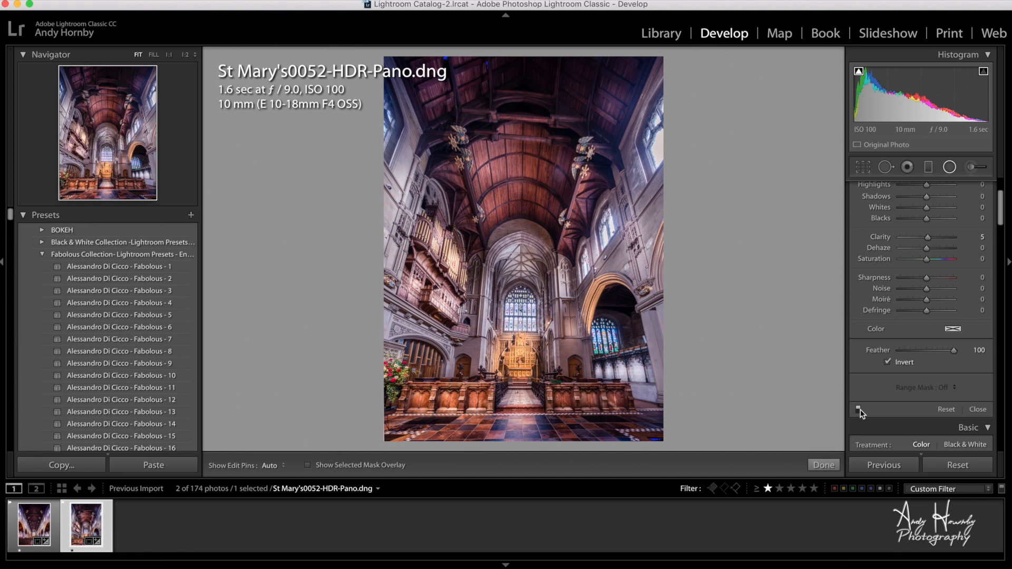
click(860, 410)
click(859, 410)
click(823, 465)
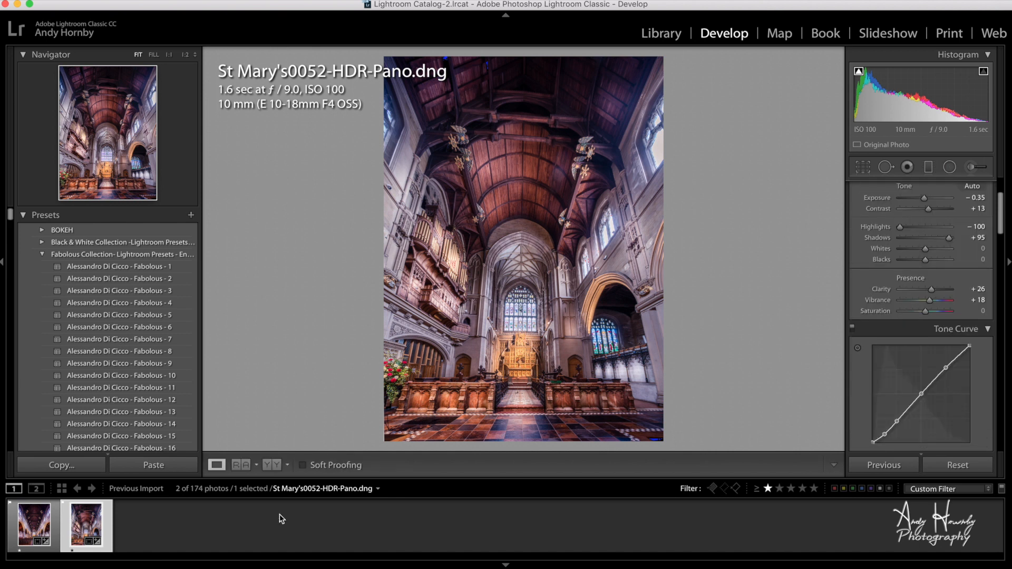